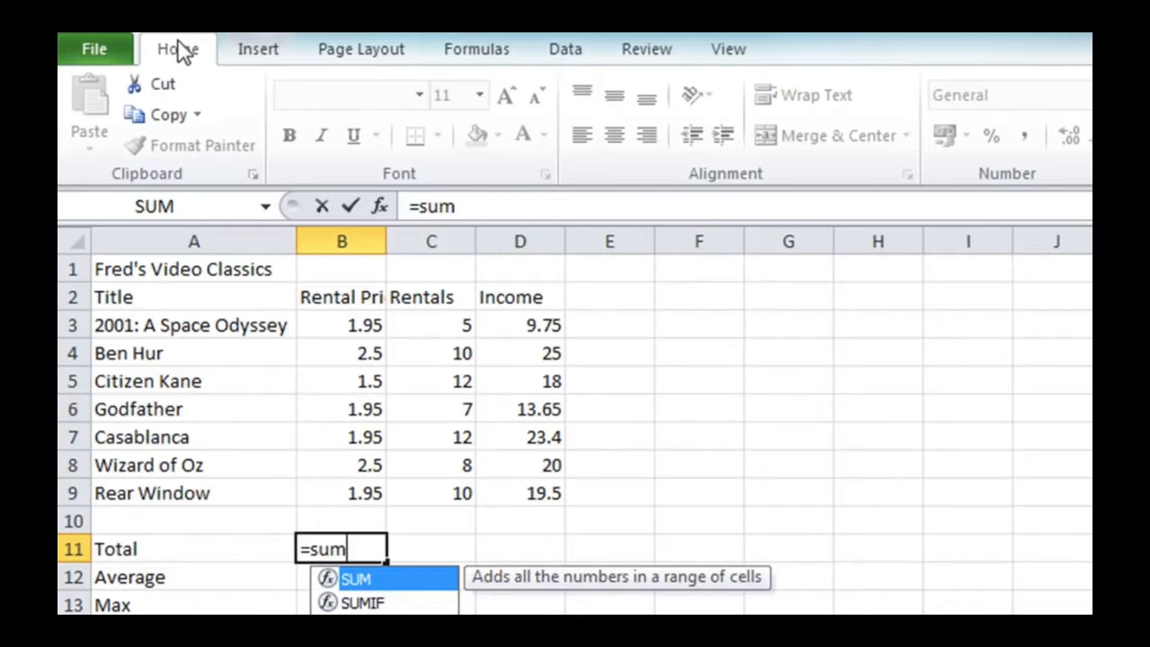
# Step: Complete the SUM formula in the Rental Price total cell B11 so it adds up B3:B9
pyautogui.write('(')
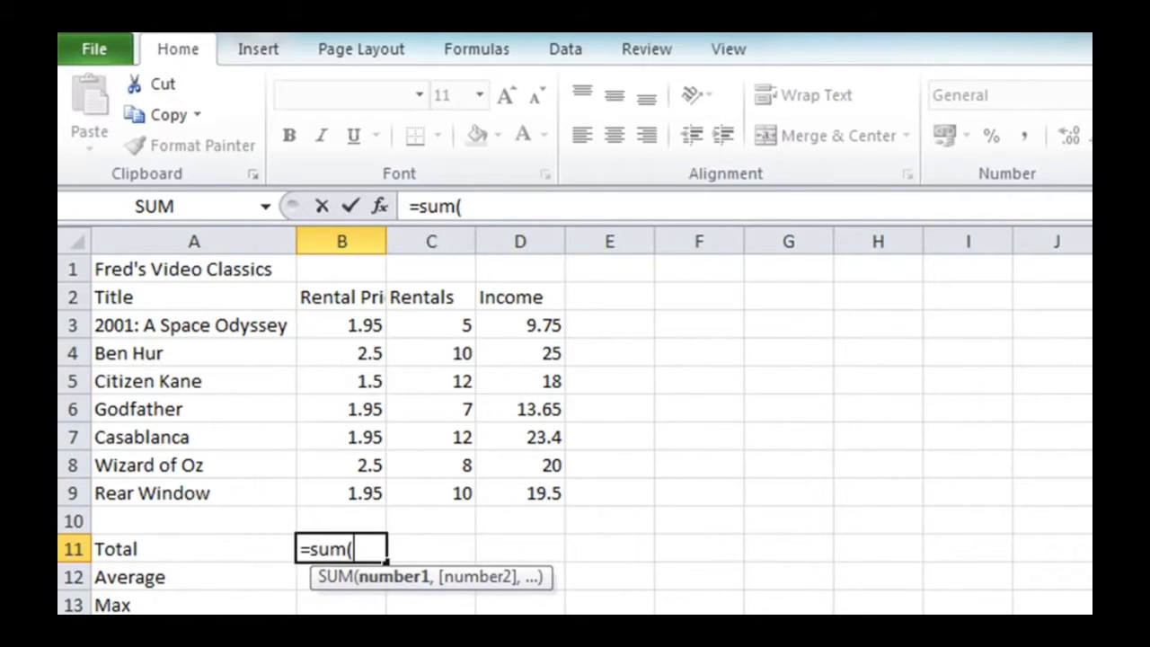
pyautogui.click(351, 318)
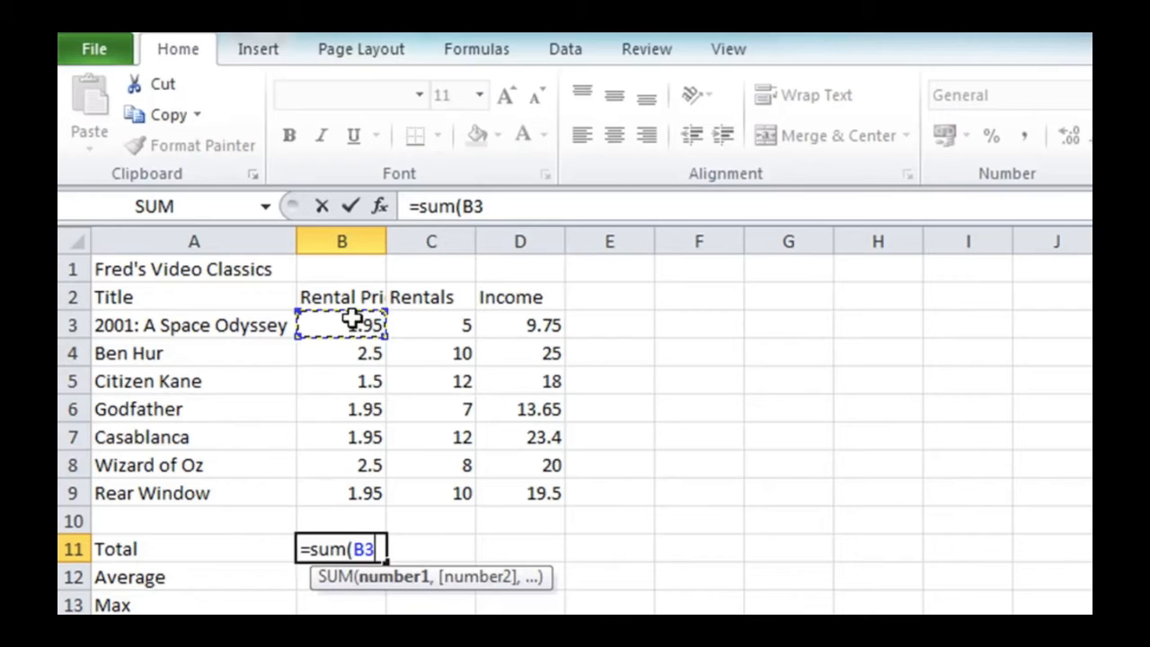
pyautogui.write(':')
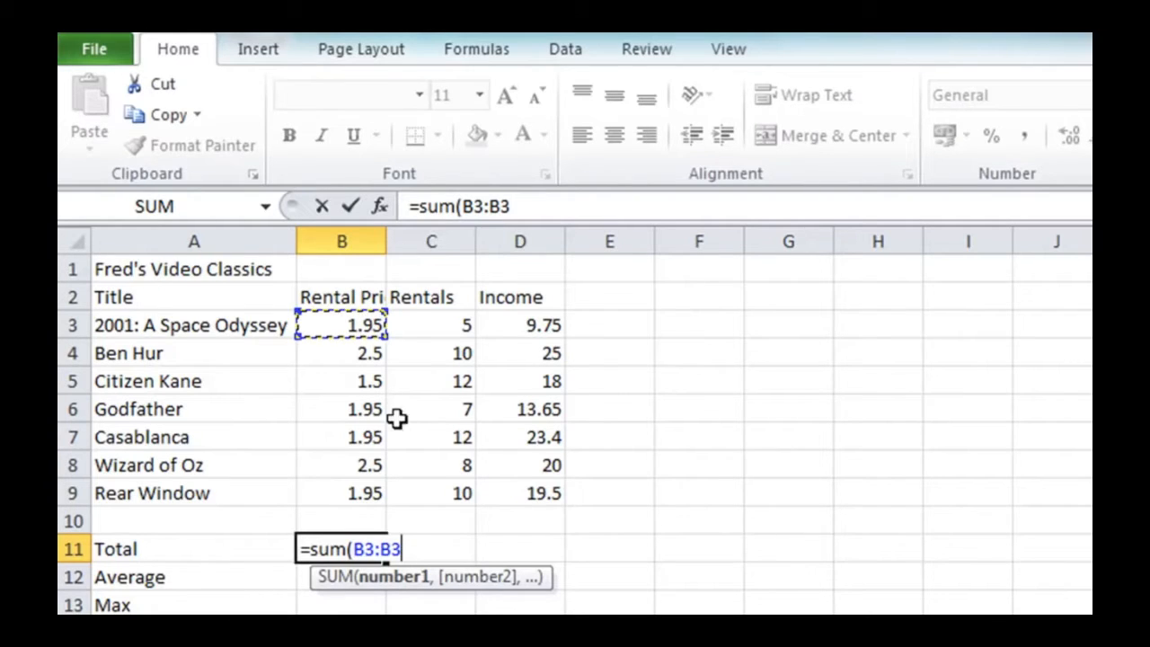
pyautogui.keyDown('shift'); pyautogui.click(361, 492); pyautogui.keyUp('shift')
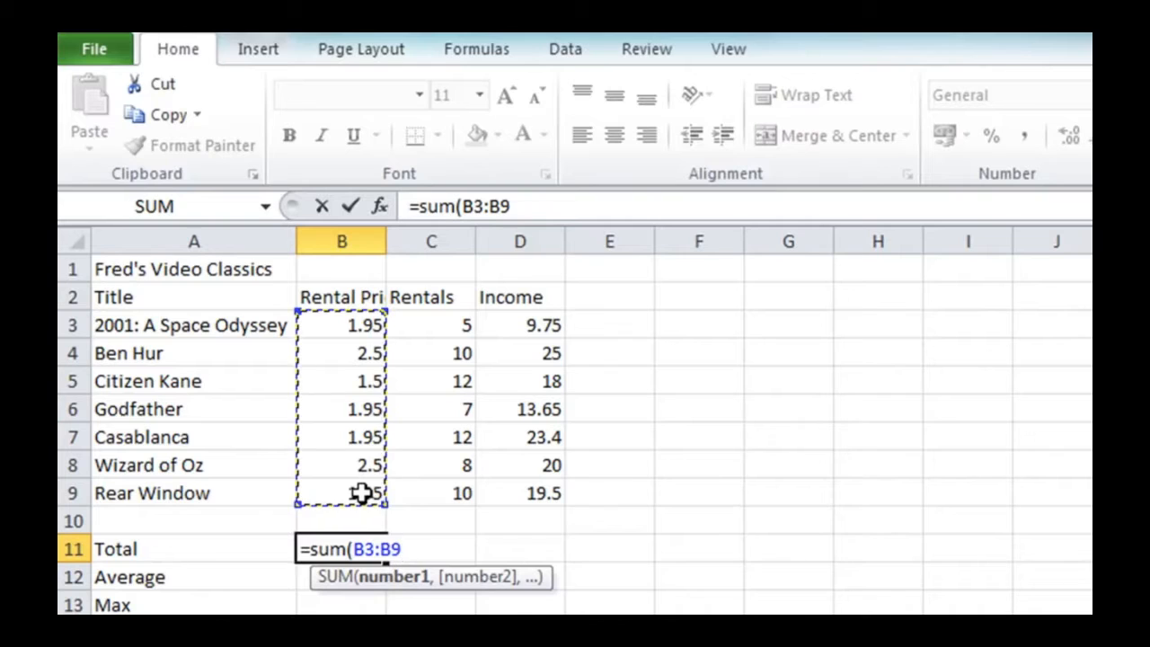
pyautogui.write(')')
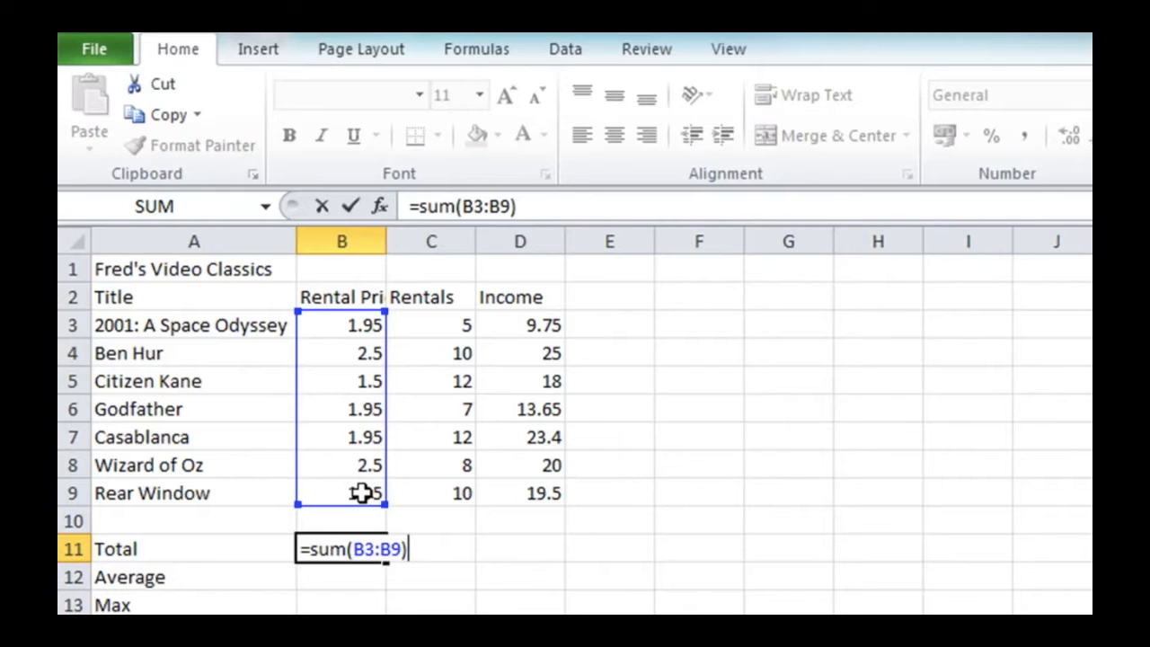
pyautogui.press('Return')
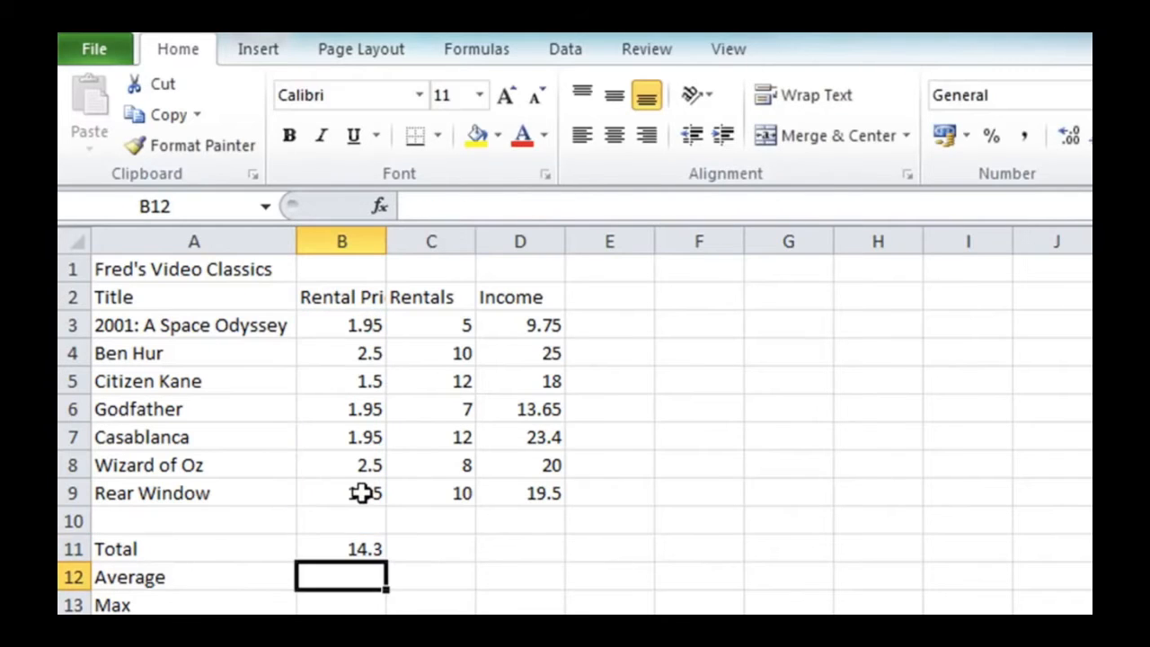
# Step: Shrink the summed range in B11 to B3:B6, then restore it to B3:B9 and accept the formula
pyautogui.press('Up')
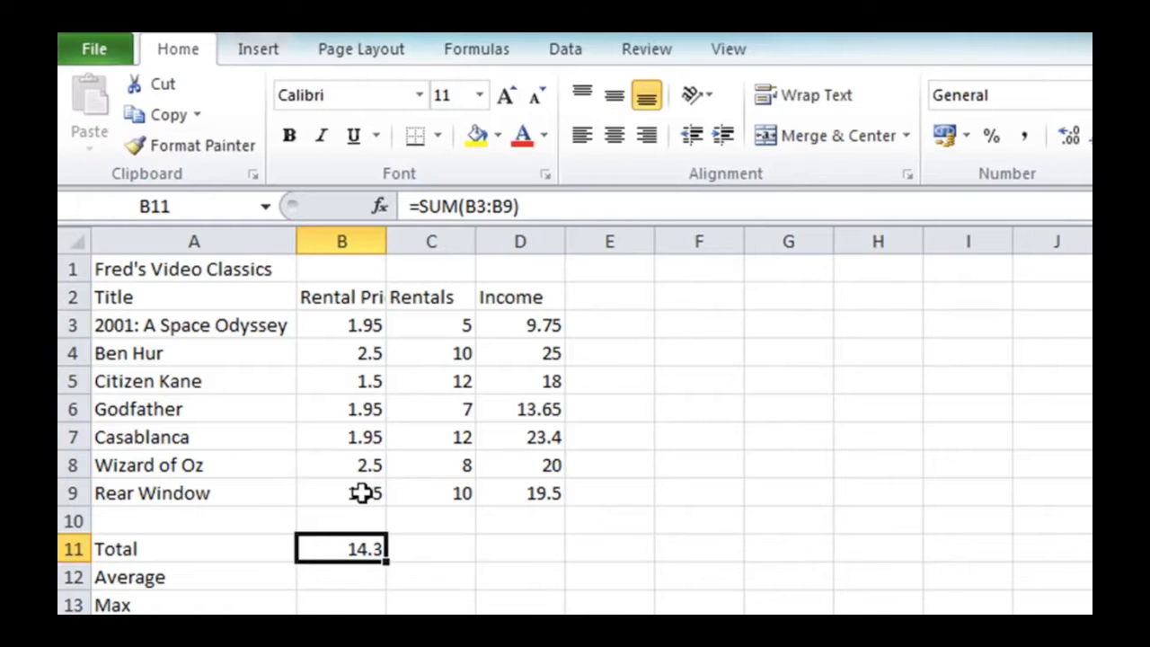
pyautogui.doubleClick(334, 550)
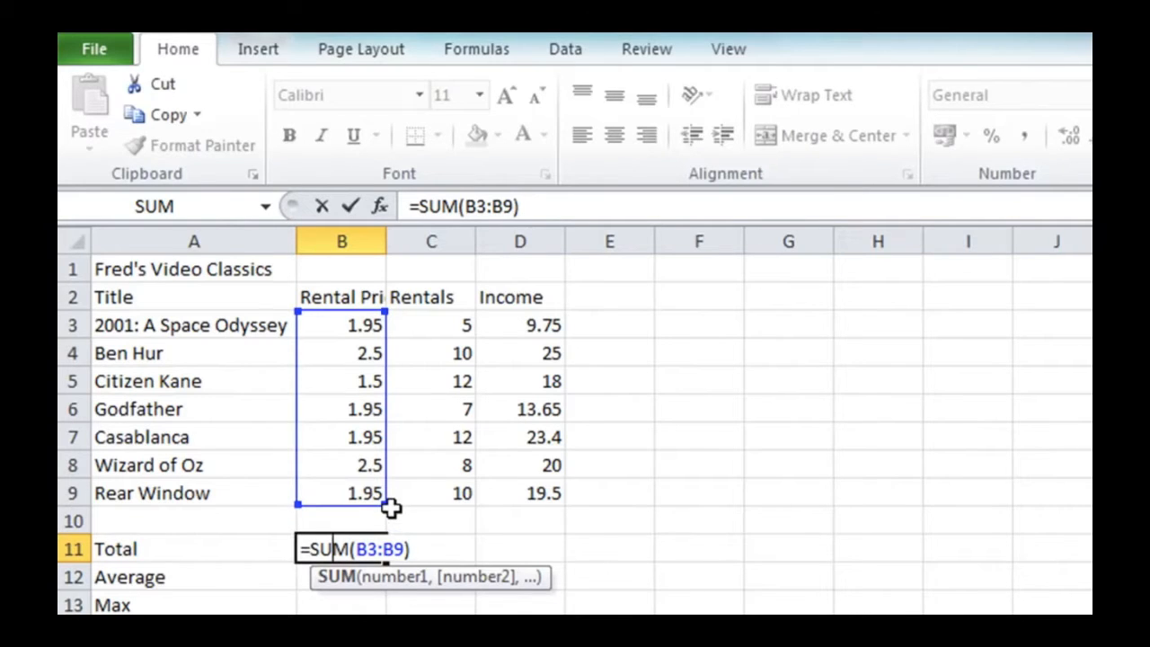
pyautogui.moveTo(383, 506); pyautogui.dragTo(375, 427)
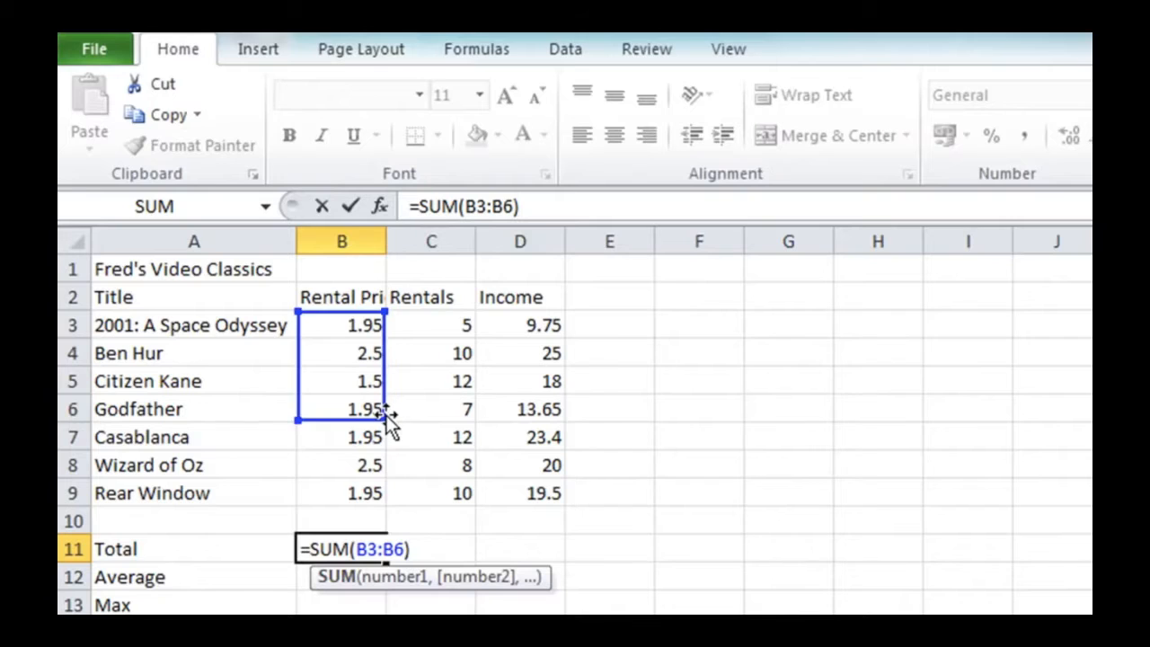
pyautogui.moveTo(381, 433); pyautogui.dragTo(388, 496)
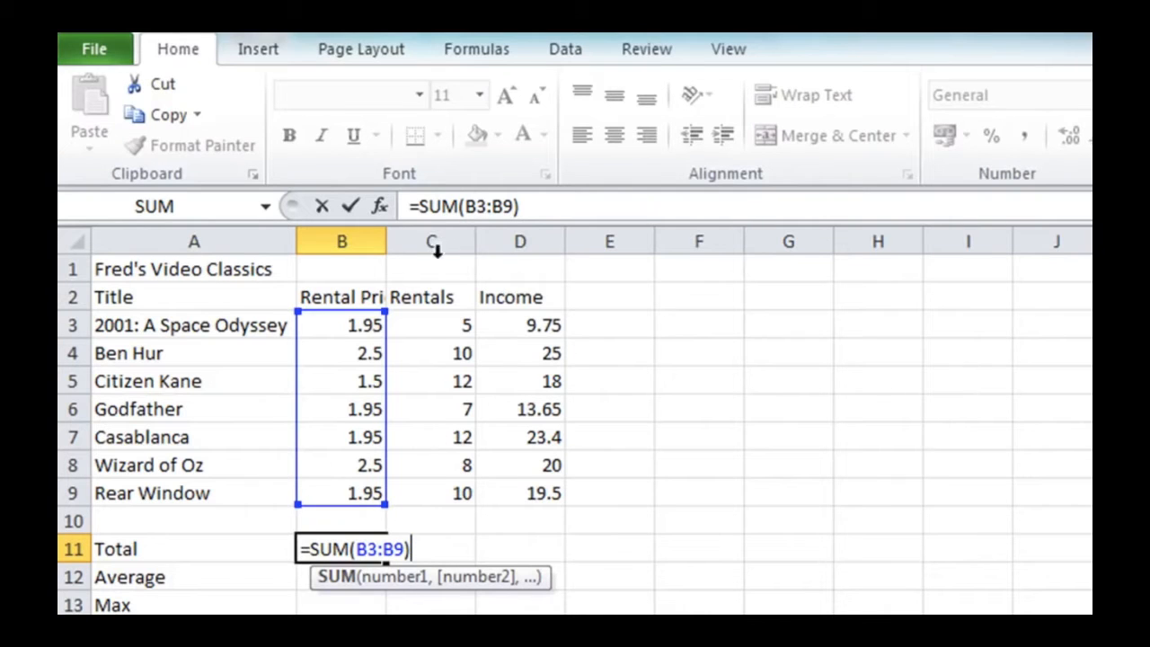
pyautogui.click(349, 208)
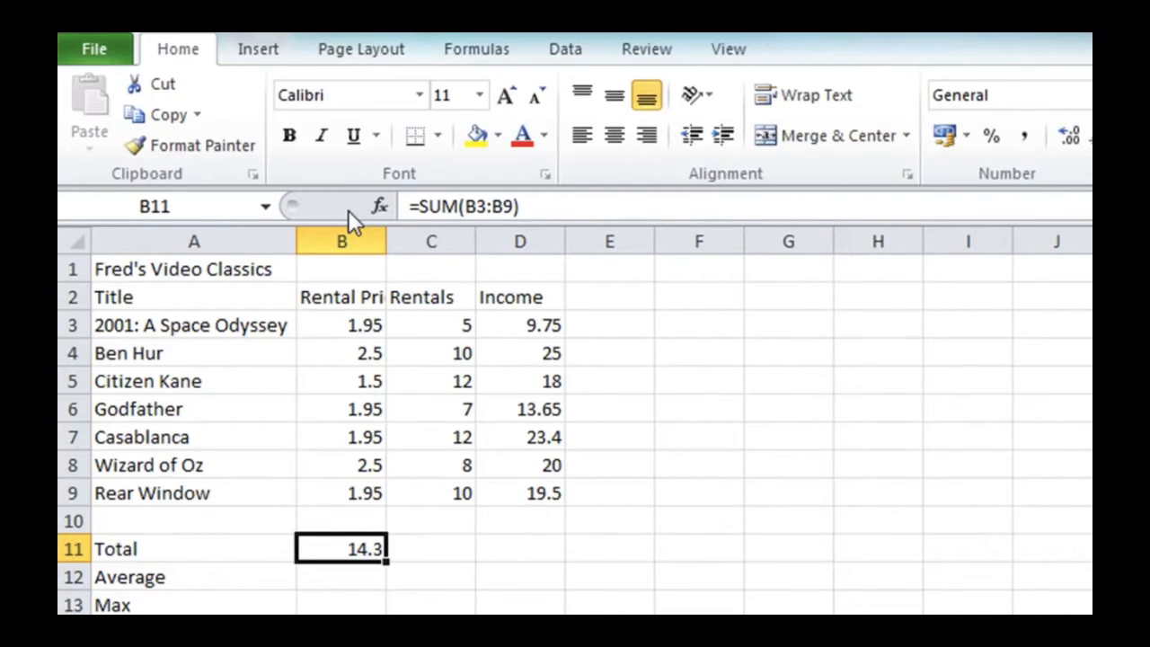
# Step: Enter =sum(C3:C9) in cell C11 to total the Rentals column
pyautogui.click(413, 547)
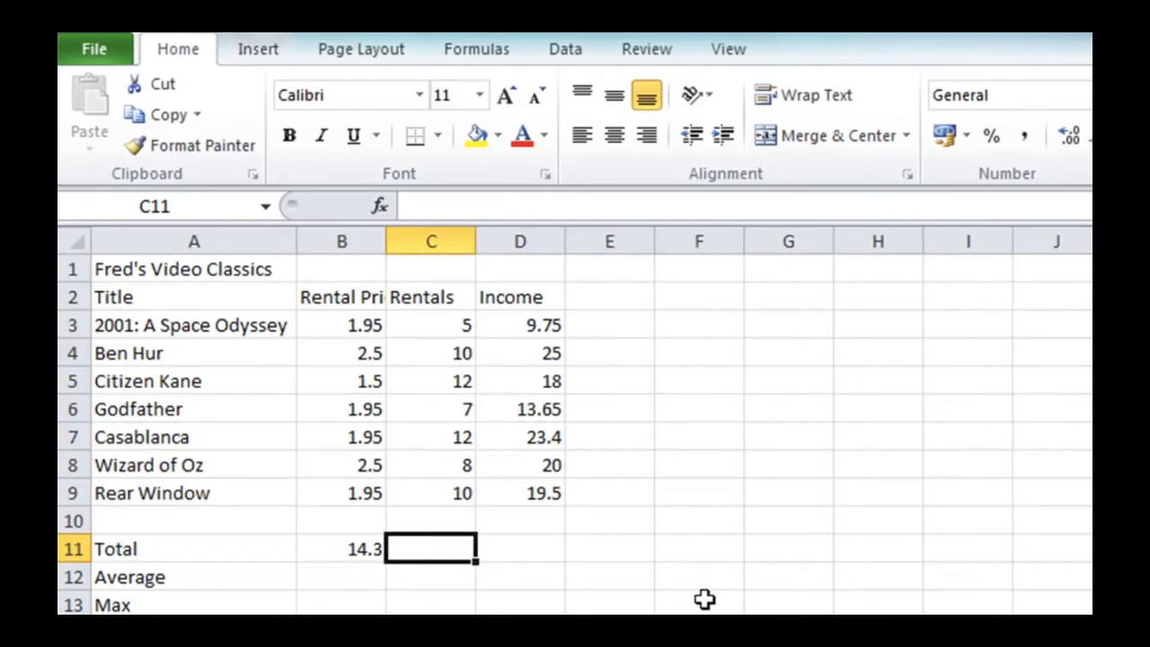
pyautogui.write('=s')
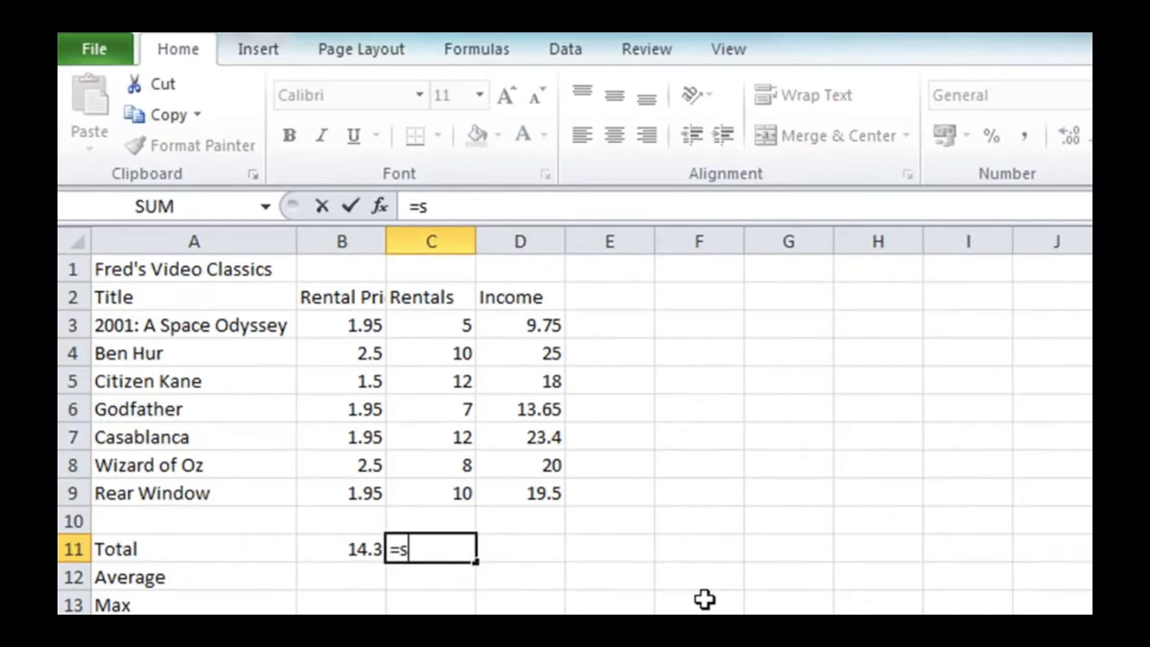
pyautogui.write('um(')
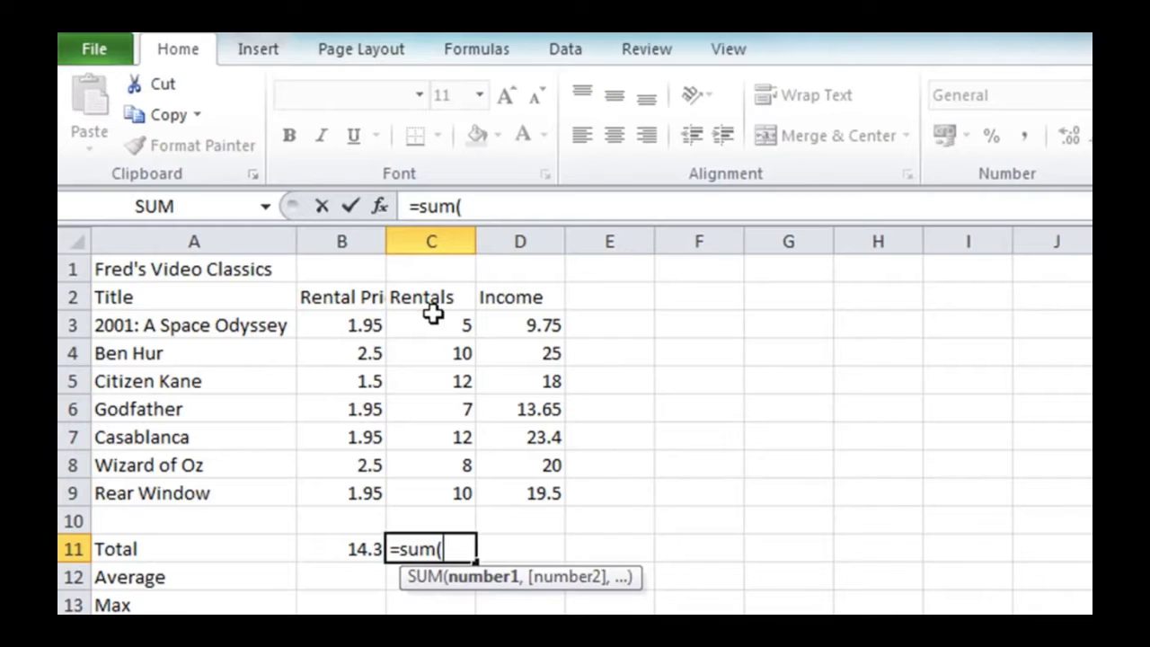
pyautogui.moveTo(432, 311); pyautogui.dragTo(405, 485)
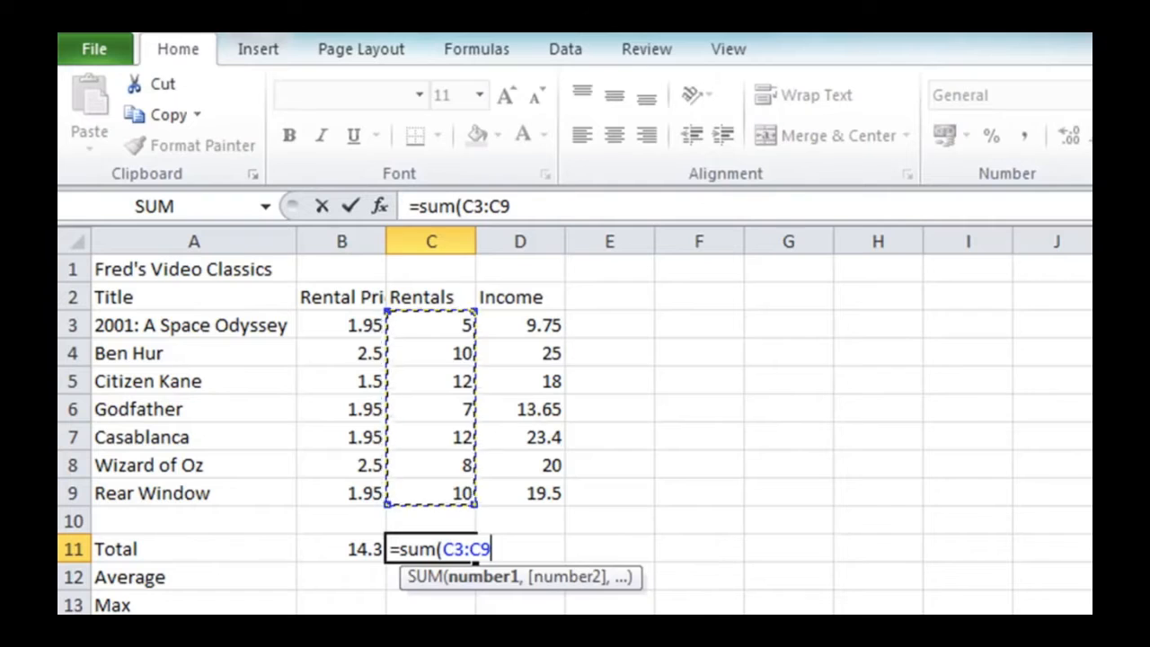
pyautogui.write(')')
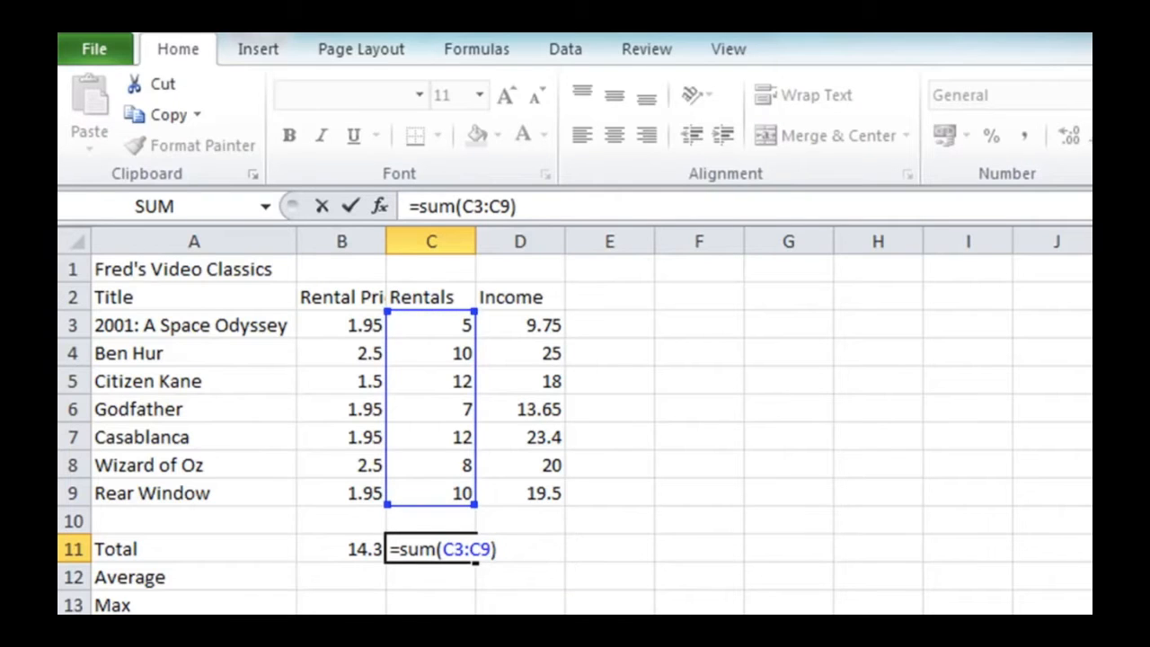
pyautogui.press('Return')
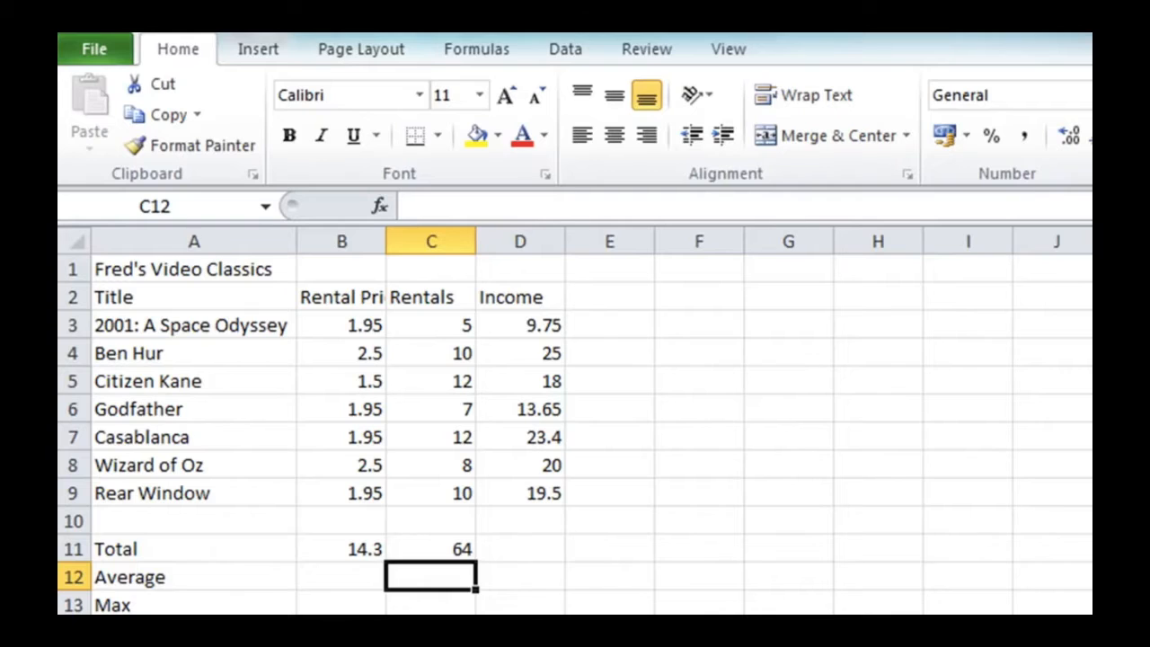
# Step: Total the Income column in D11 with AutoSum, replacing the suggested range with D3:D9
pyautogui.click(520, 548)
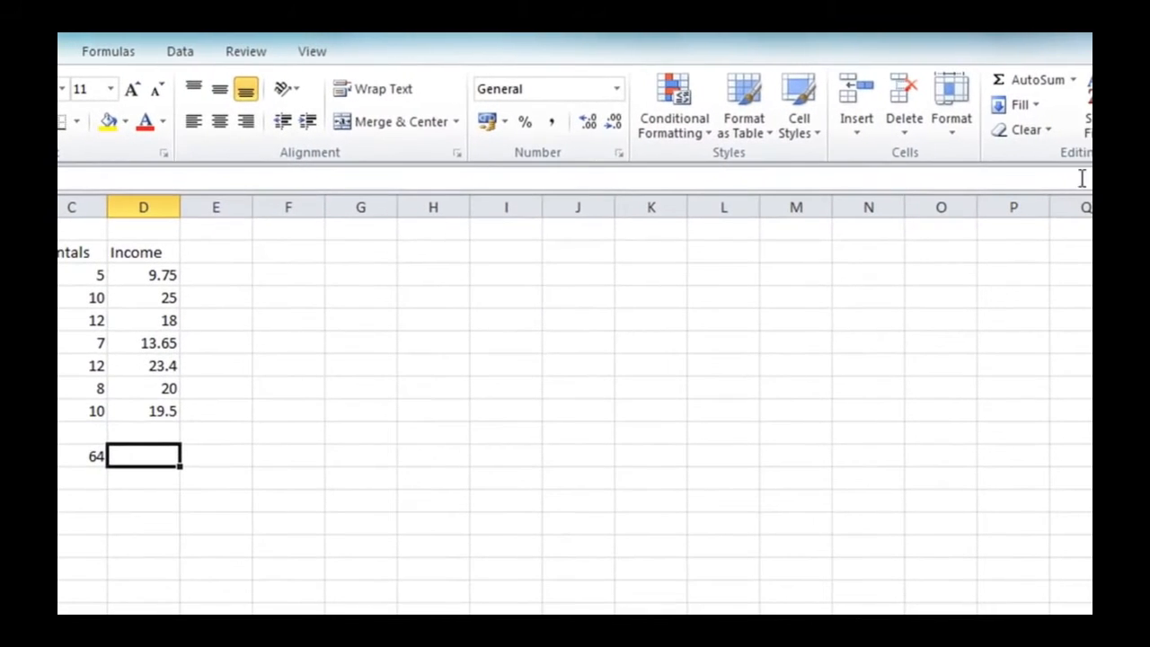
pyautogui.click(997, 85)
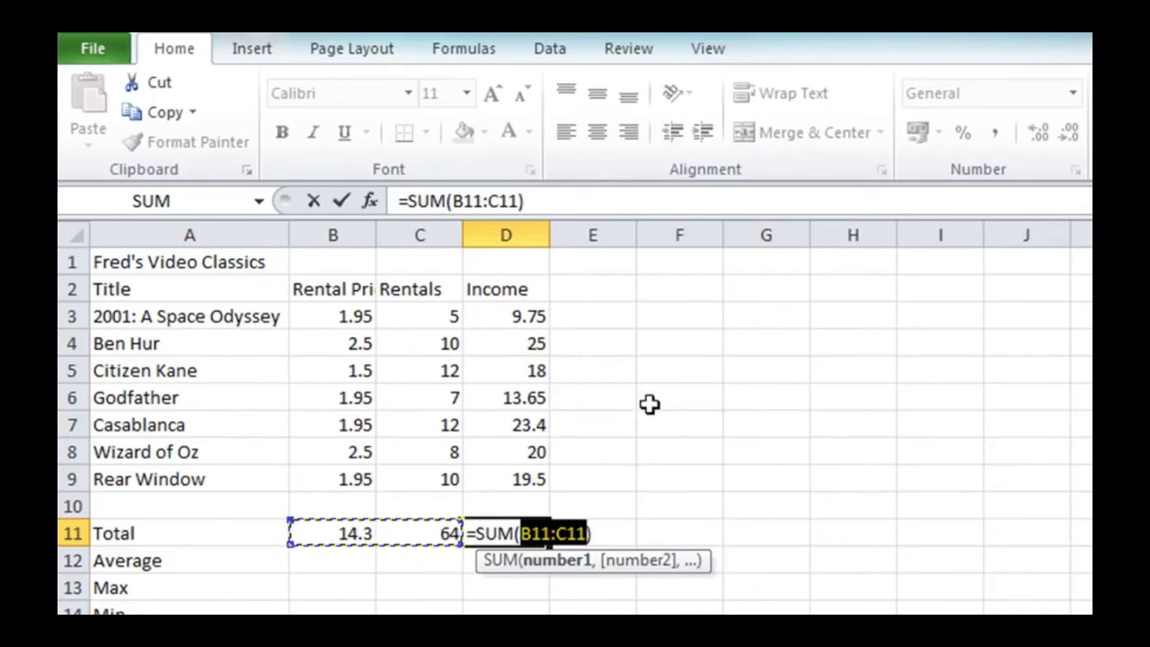
pyautogui.click(522, 318)
pyautogui.moveTo(521, 317); pyautogui.dragTo(512, 474)
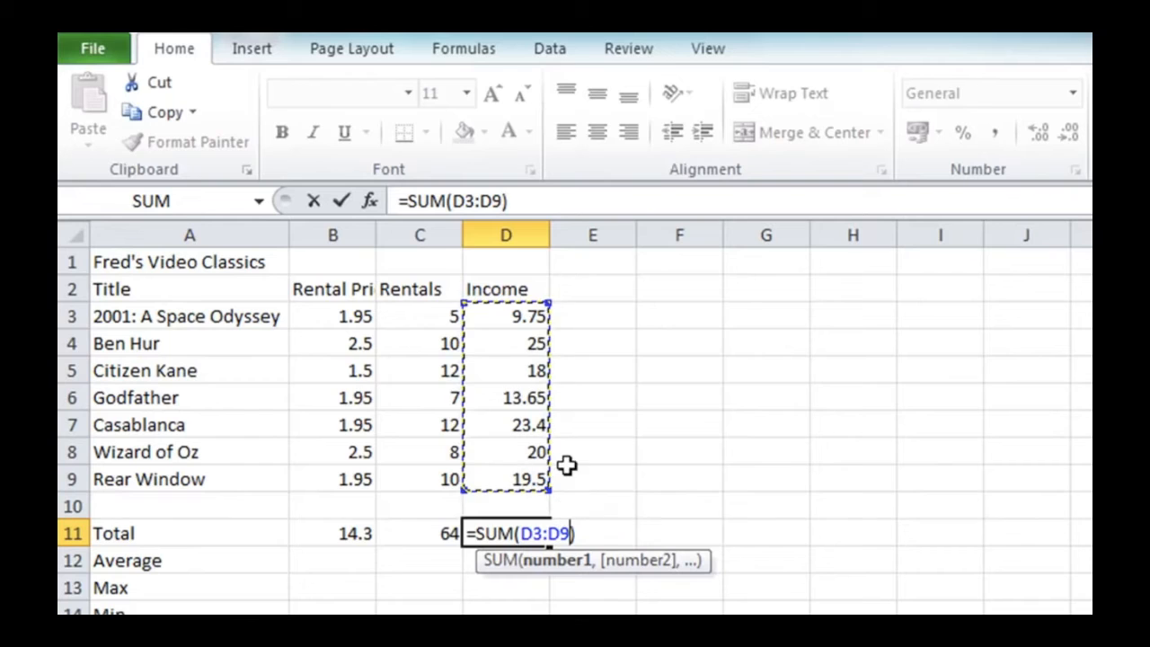
pyautogui.click(341, 201)
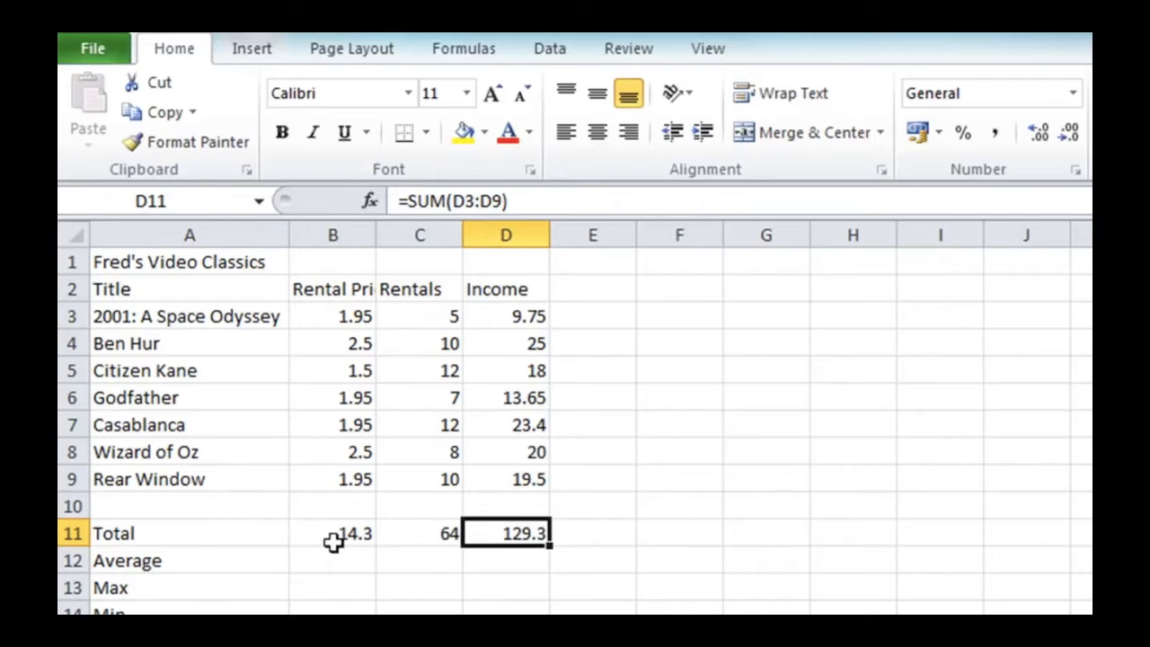
# Step: Clear the totals in B11:D11 and refill all three cells at once with AutoSum
pyautogui.moveTo(315, 538); pyautogui.dragTo(482, 534)
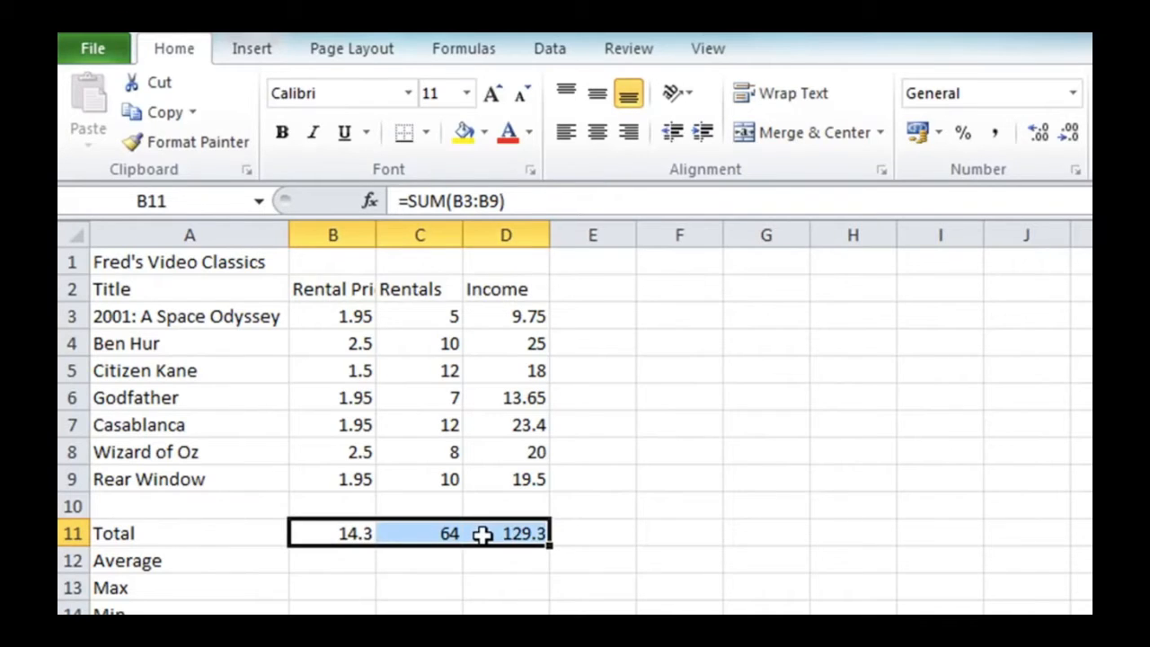
pyautogui.press('Delete')
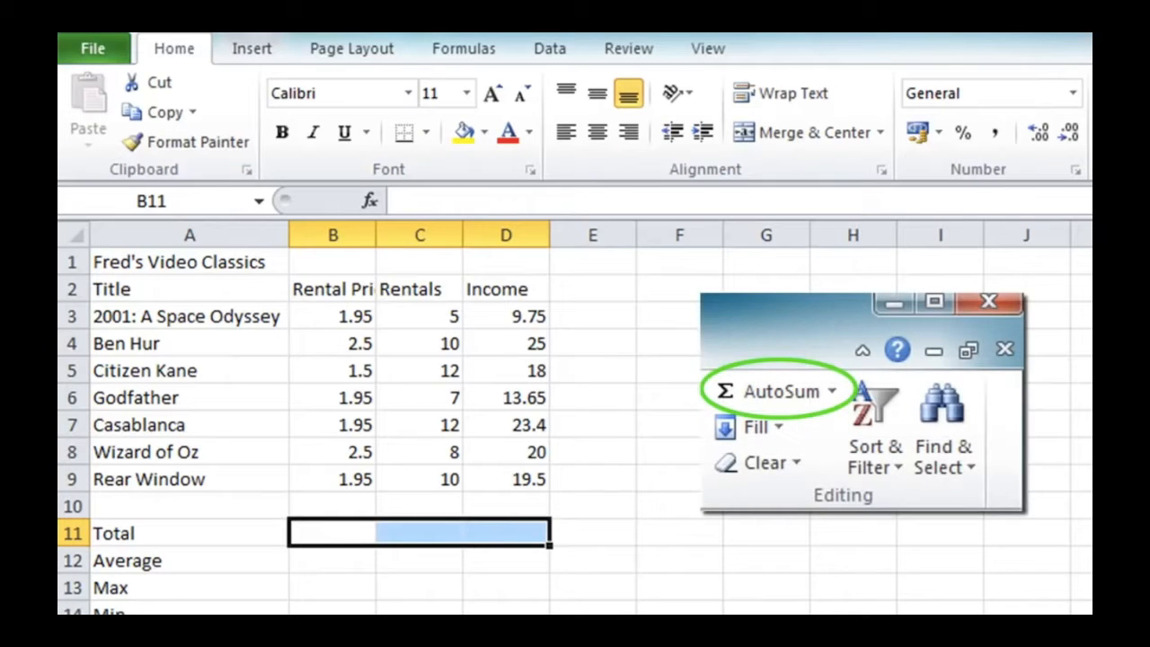
pyautogui.hotkey('alt', '=')
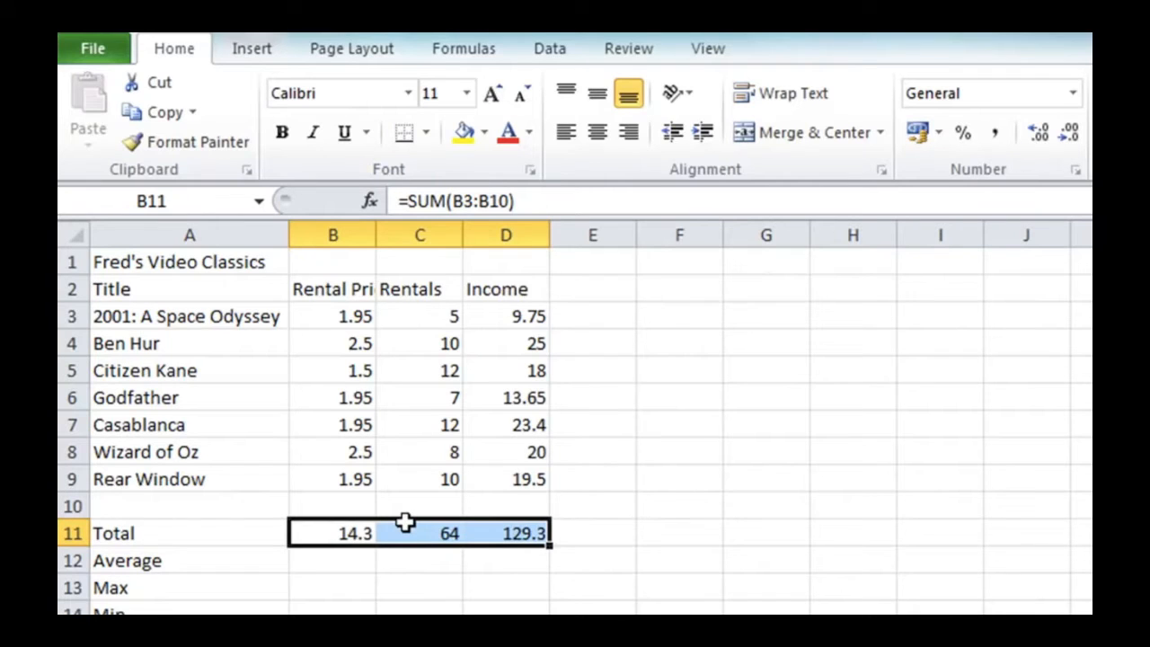
# Step: Delete the totals in B11:D11, reselect the three empty cells and total their columns again with AutoSum
pyautogui.press('Delete')
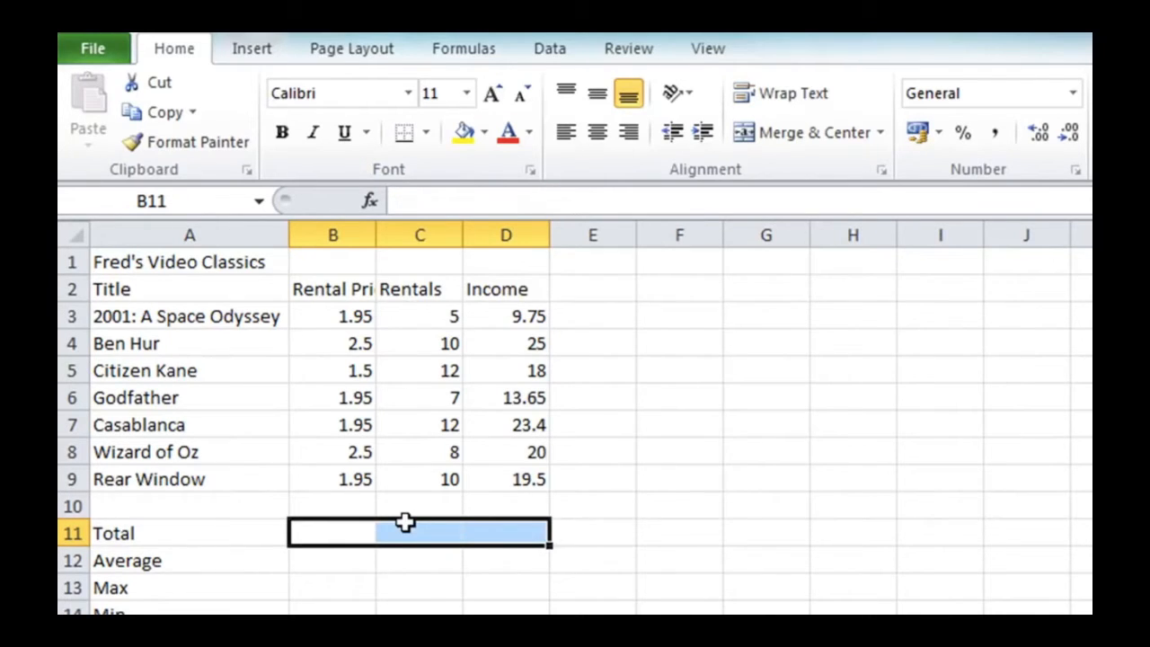
pyautogui.click(310, 418)
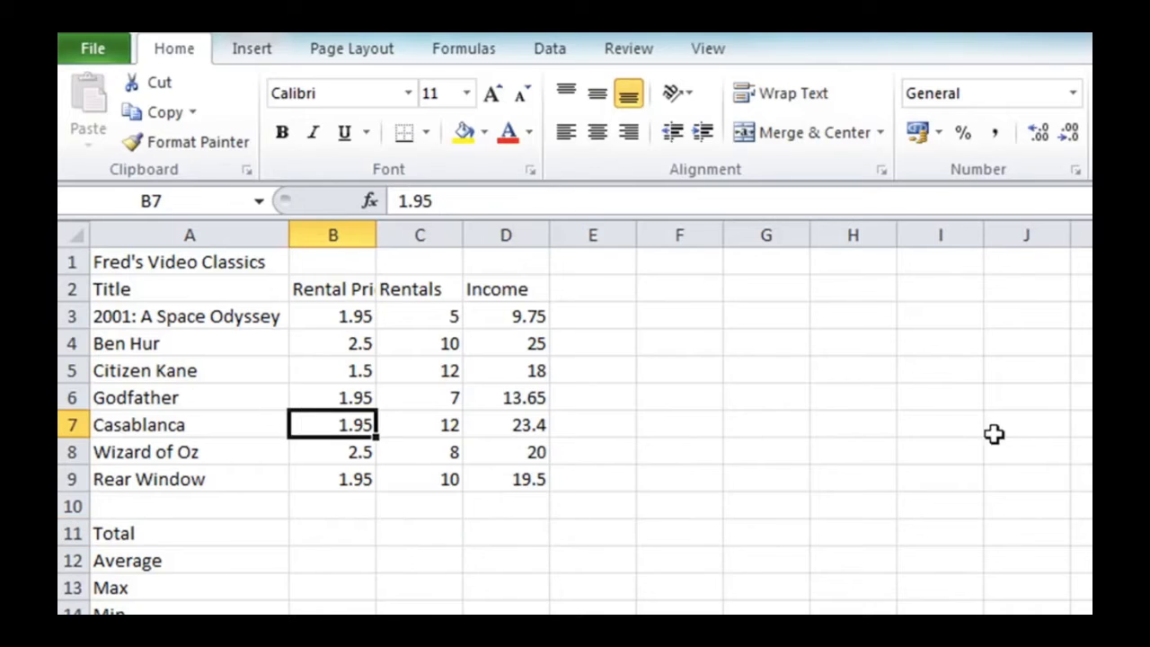
pyautogui.moveTo(354, 531); pyautogui.dragTo(488, 533)
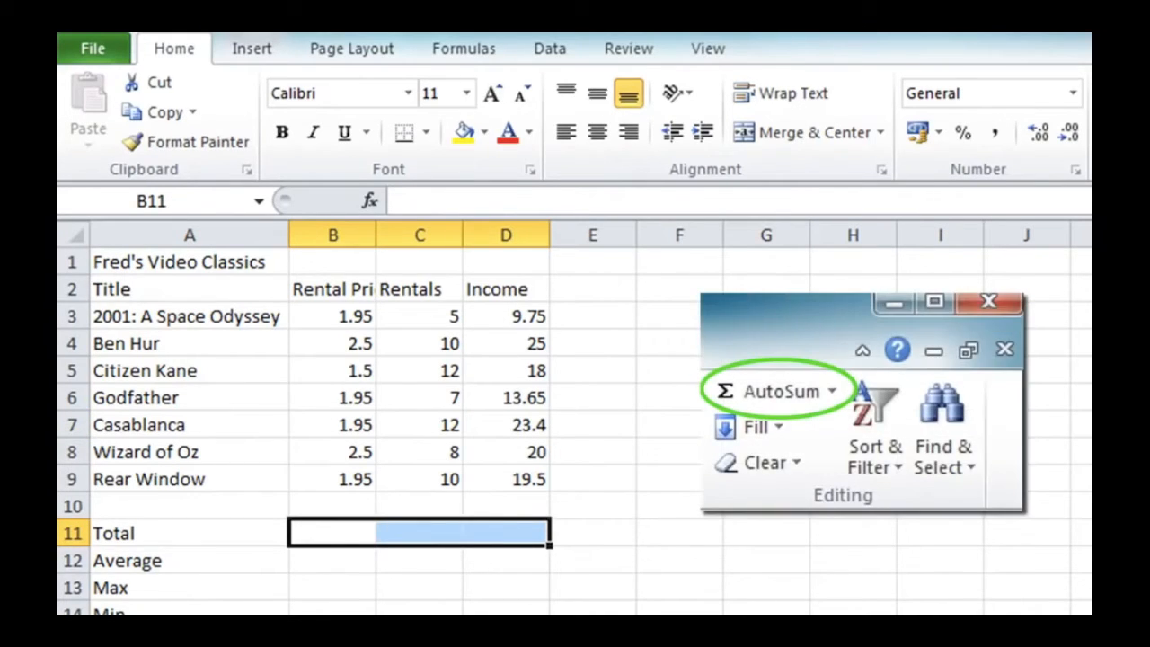
pyautogui.hotkey('alt', '=')
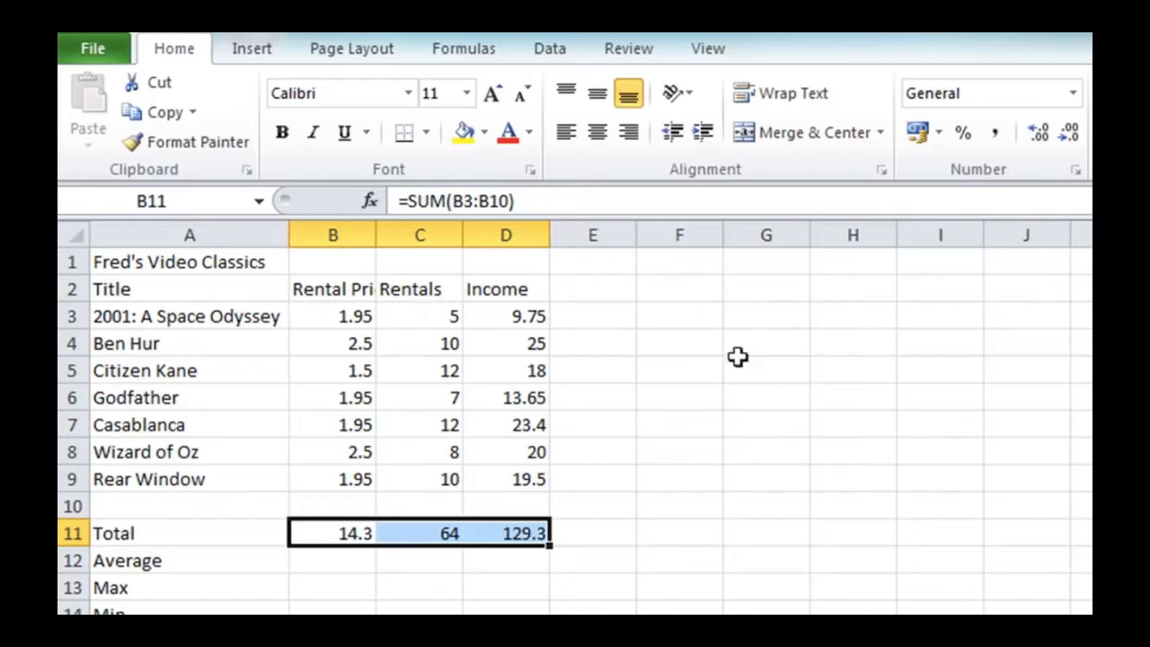
# Step: Correct the SUM range in B11 to B3:B9 so it excludes the empty row 10
pyautogui.click(348, 533)
pyautogui.doubleClick(341, 534)
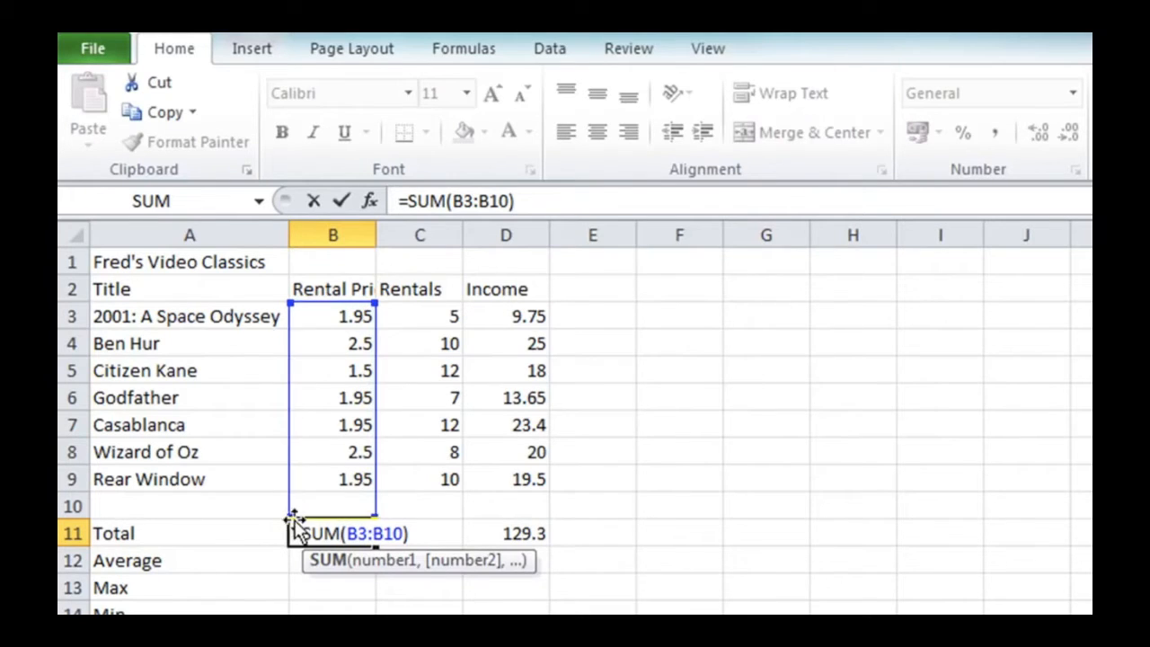
pyautogui.moveTo(288, 513); pyautogui.dragTo(289, 501)
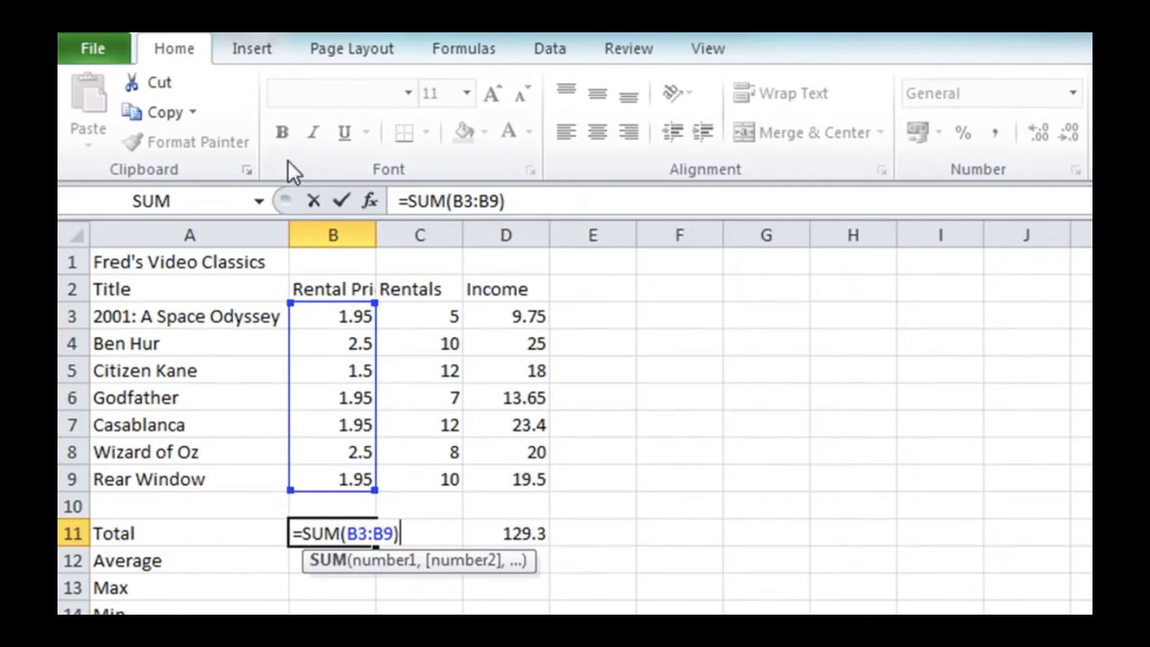
pyautogui.click(341, 209)
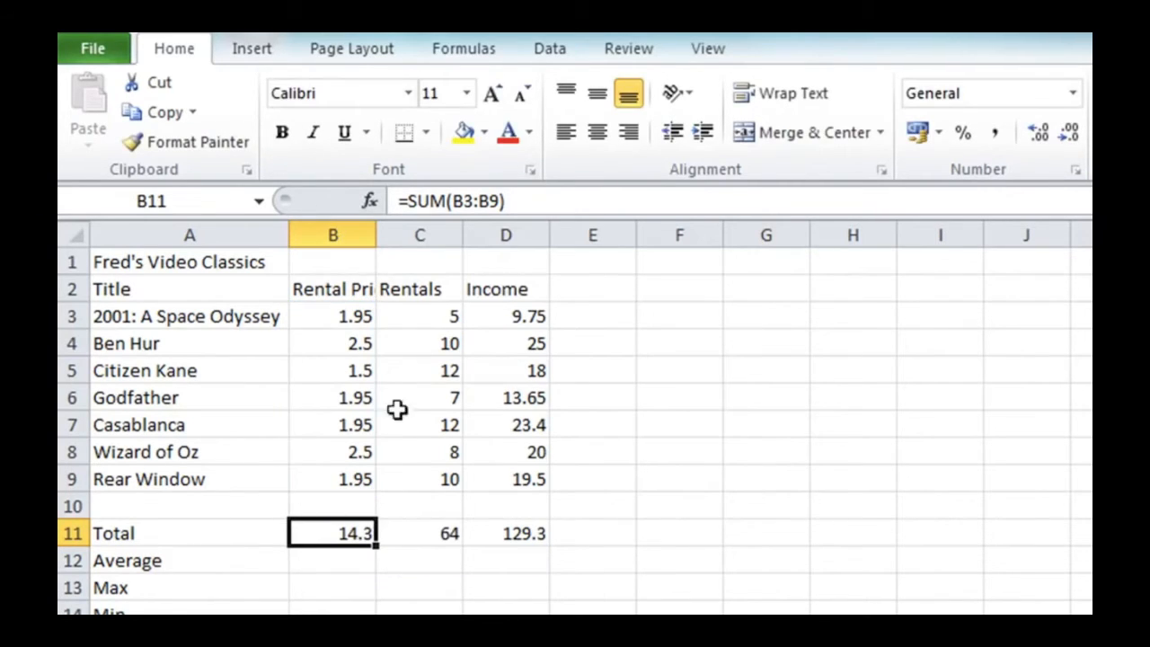
# Step: Inspect the range of the Rentals total formula in C11 and clear the totals in C11:D11
pyautogui.click(416, 531)
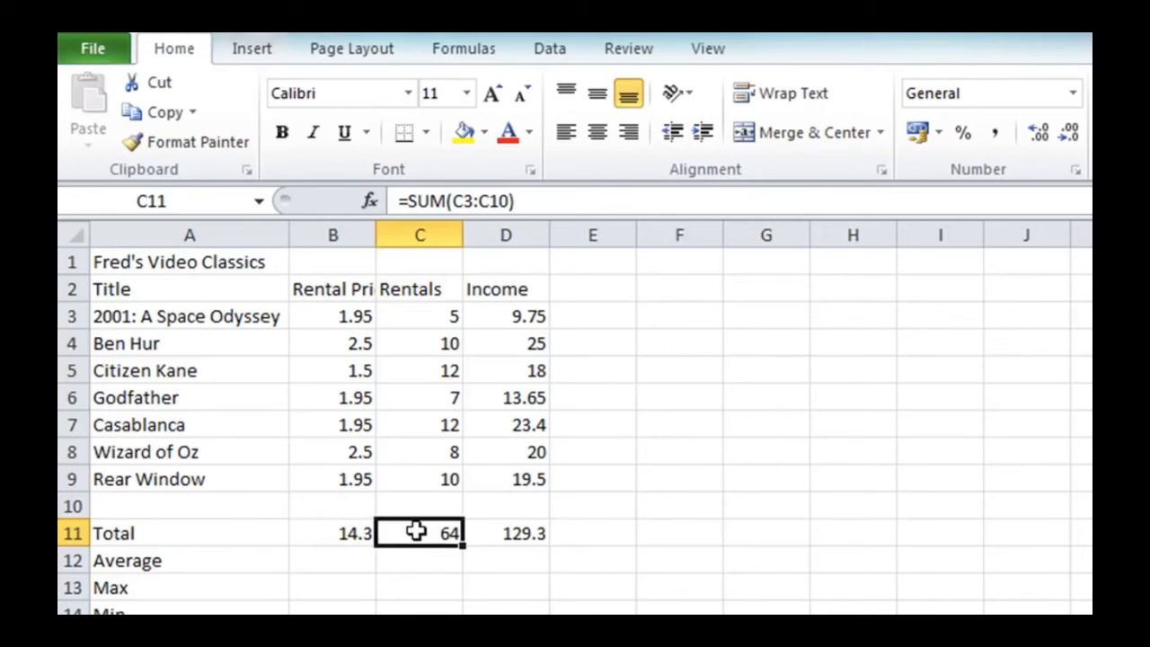
pyautogui.doubleClick(416, 530)
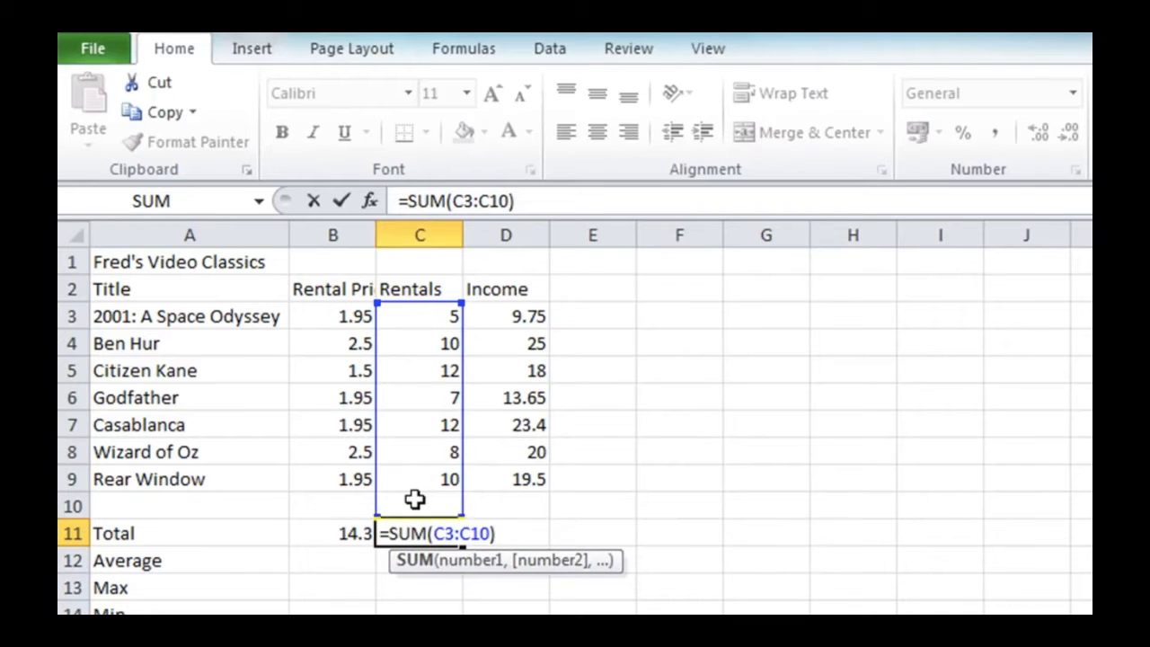
pyautogui.hotkey('ctrl', 'Return')
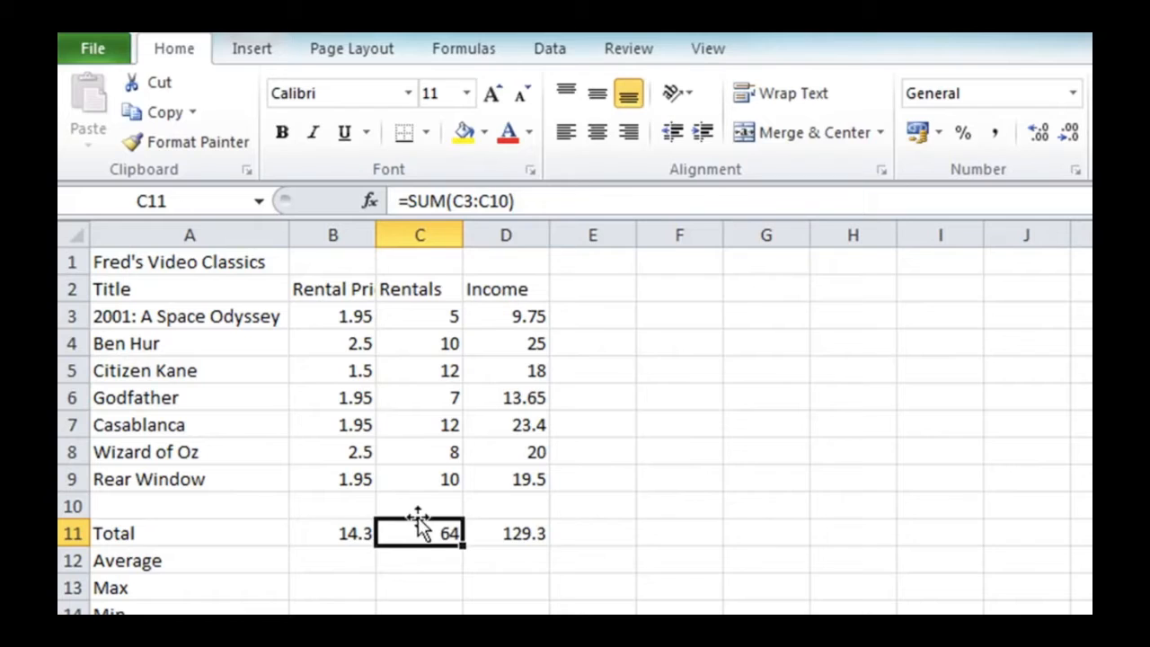
pyautogui.moveTo(416, 523); pyautogui.dragTo(464, 533)
pyautogui.press('Delete')
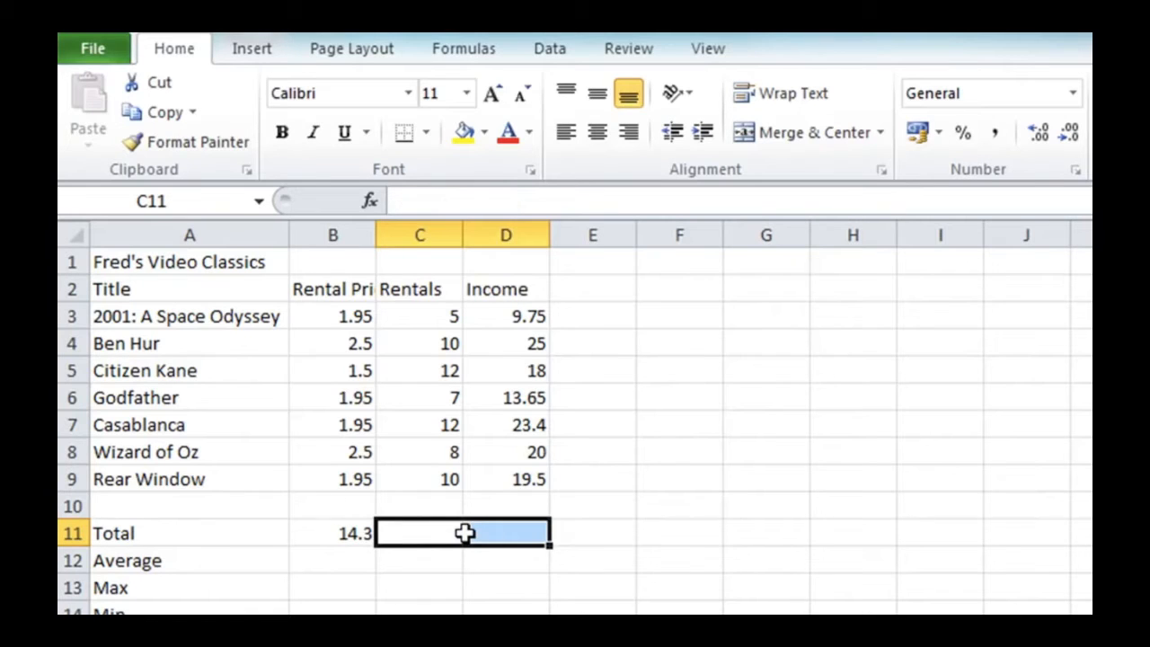
# Step: Check the SUM range of the total in B11 and fill its formula across into C11:D11
pyautogui.click(350, 533)
pyautogui.doubleClick(350, 533)
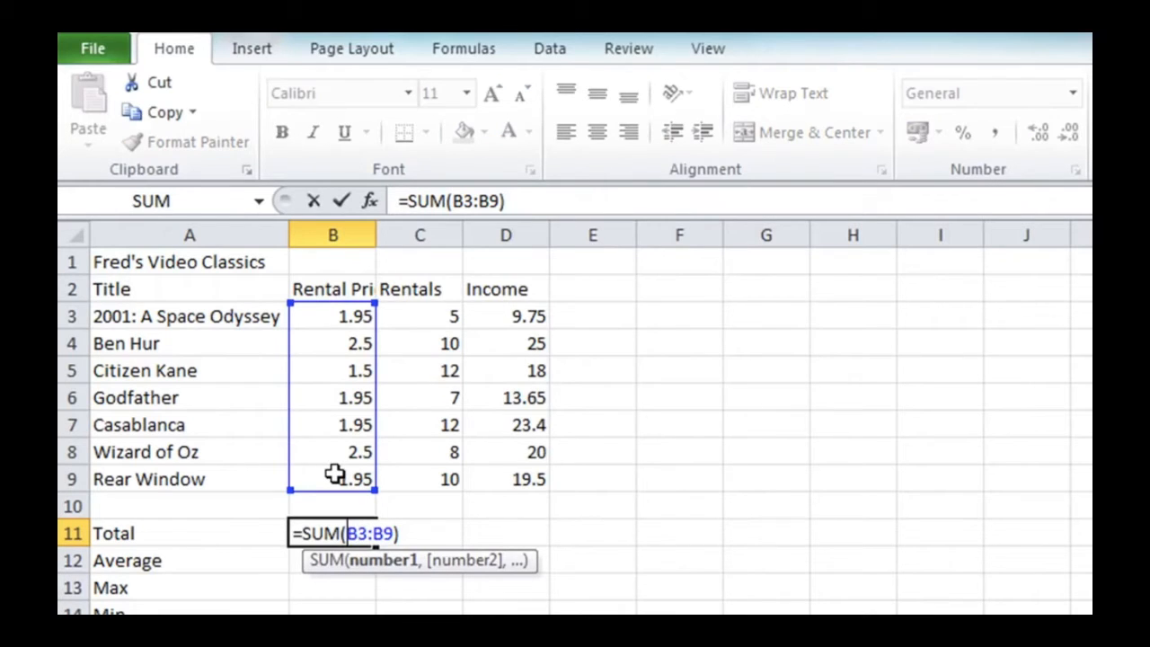
pyautogui.hotkey('ctrl', 'Return')
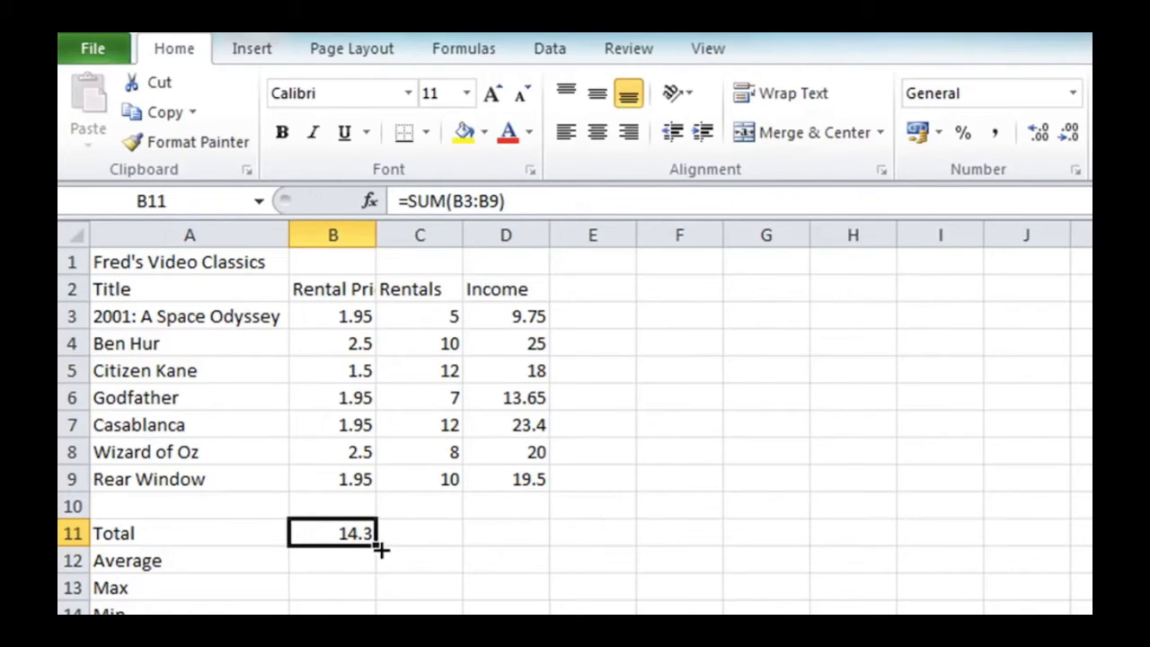
pyautogui.moveTo(380, 550); pyautogui.dragTo(537, 542)
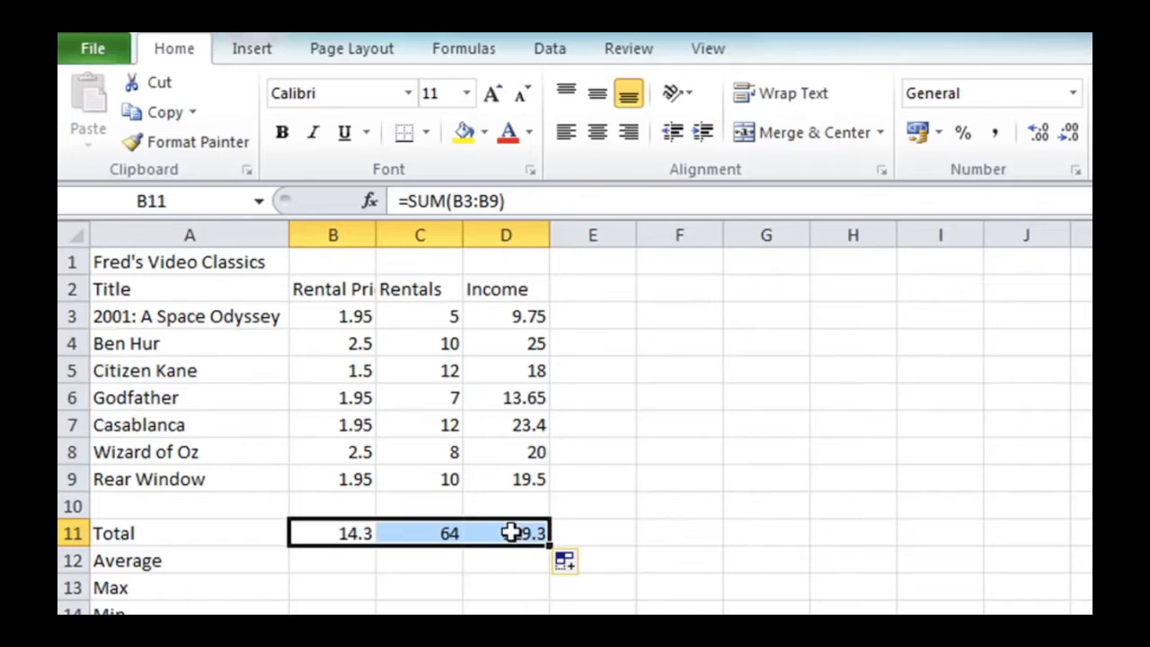
# Step: Examine the SUM formulas in C11 and D11 and compare the ranges of all three totals in B11:D11
pyautogui.click(432, 532)
pyautogui.doubleClick(429, 532)
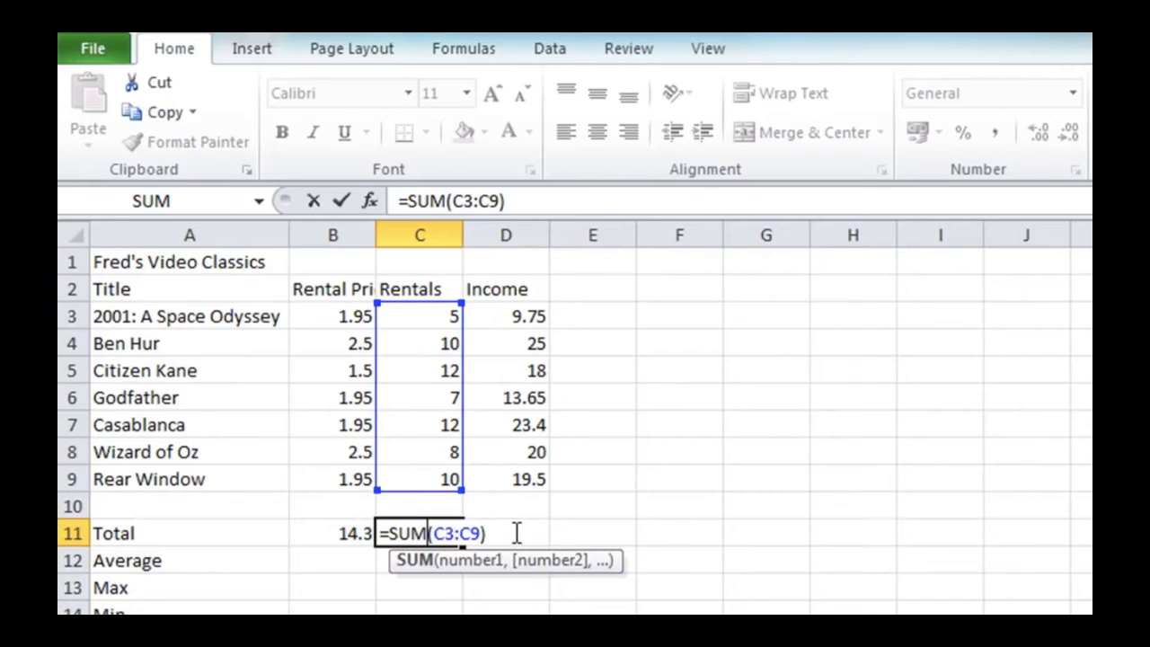
pyautogui.press('Escape')
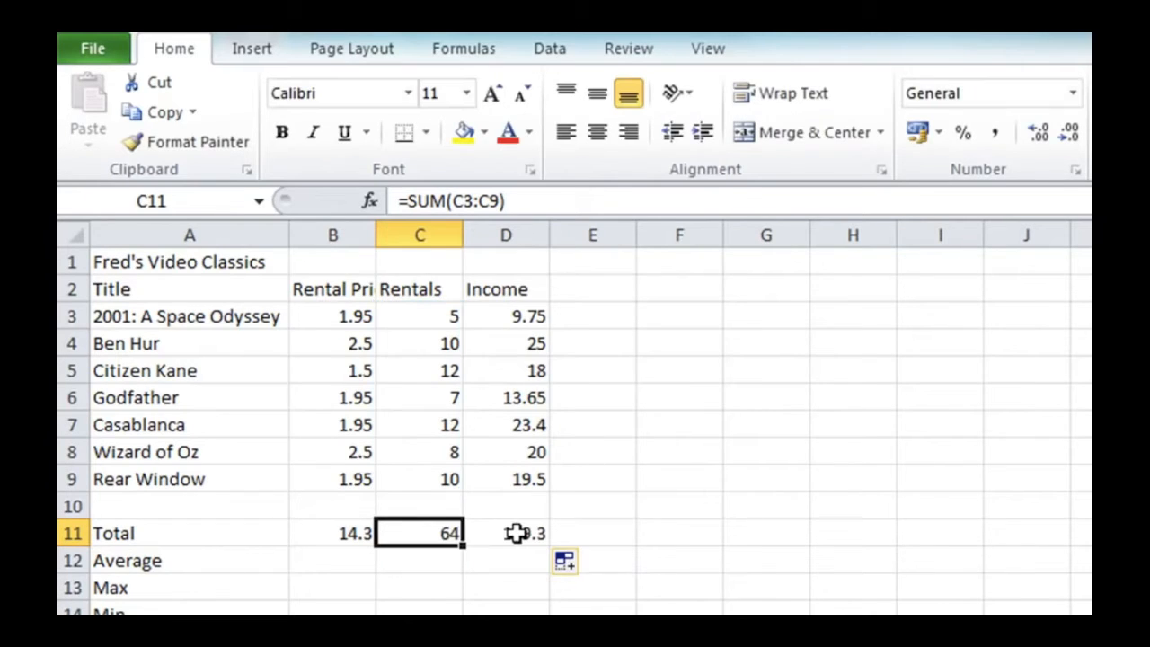
pyautogui.click(516, 532)
pyautogui.doubleClick(514, 532)
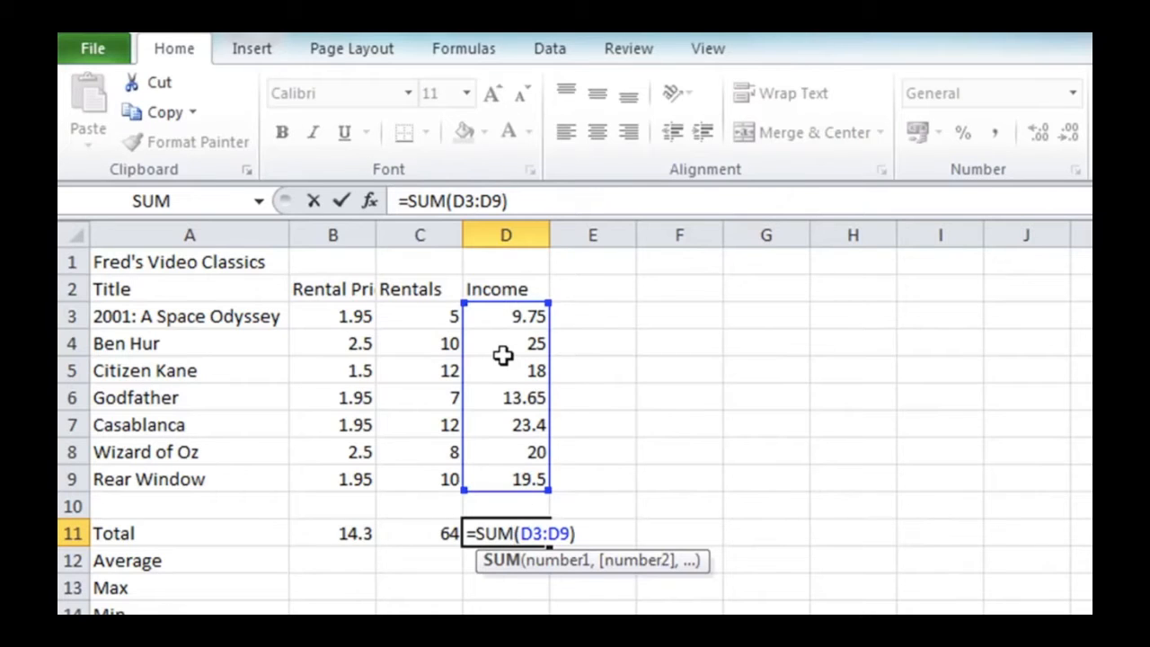
pyautogui.press('Escape')
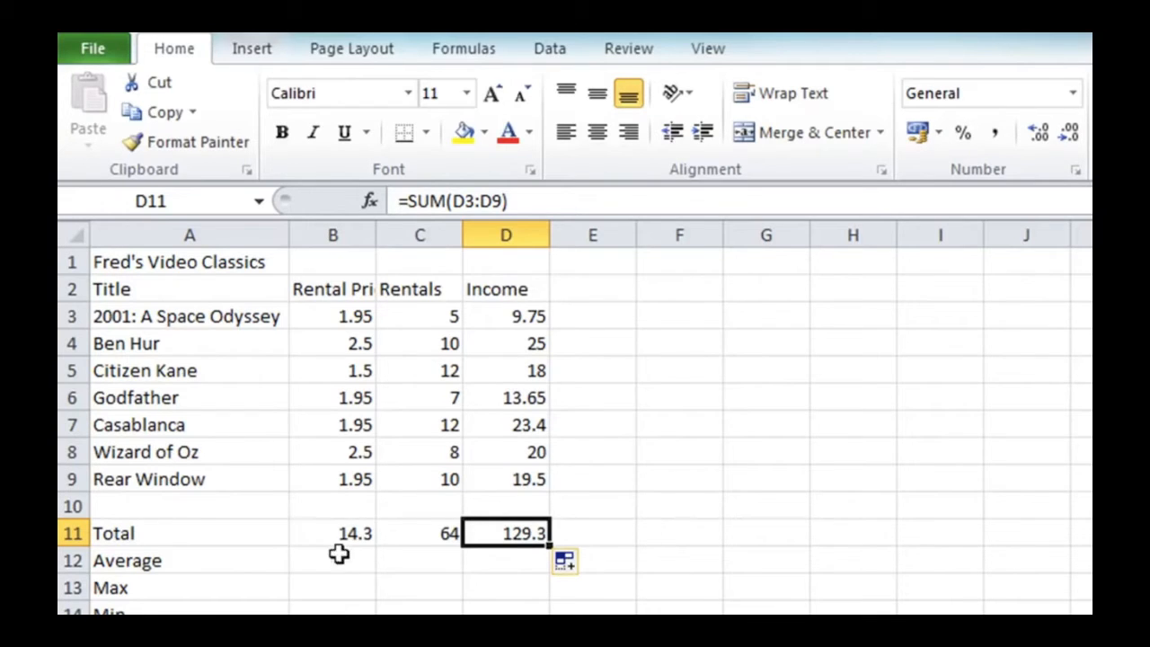
pyautogui.click(417, 536)
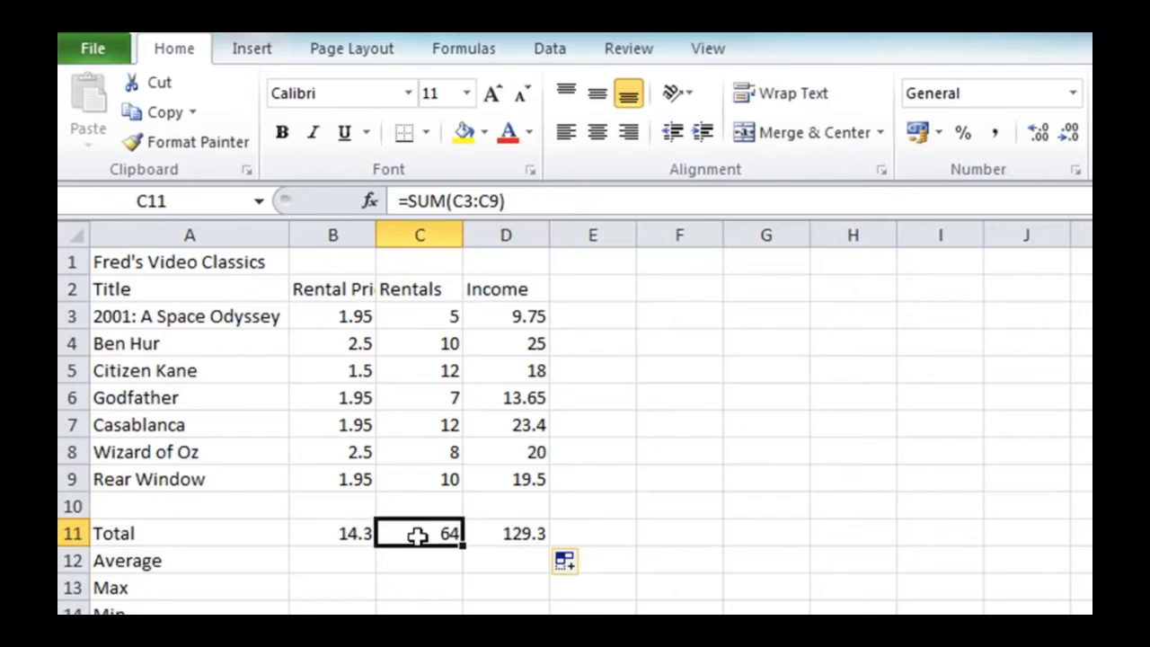
pyautogui.click(341, 535)
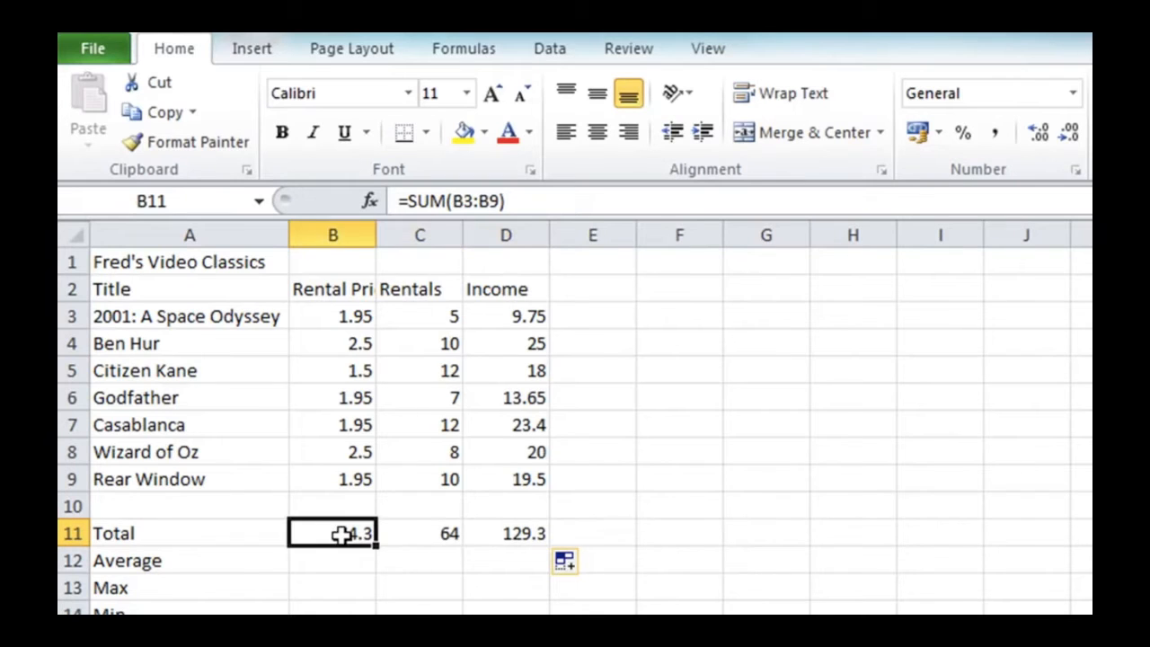
pyautogui.click(409, 533)
pyautogui.click(497, 533)
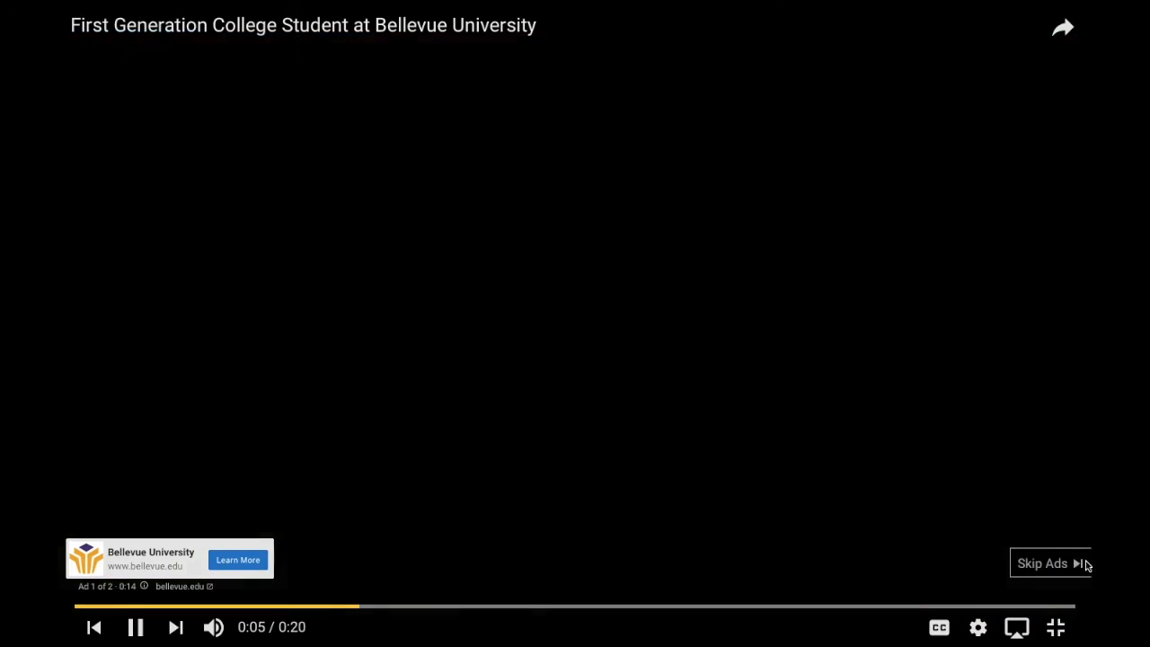
pyautogui.click(1087, 564)
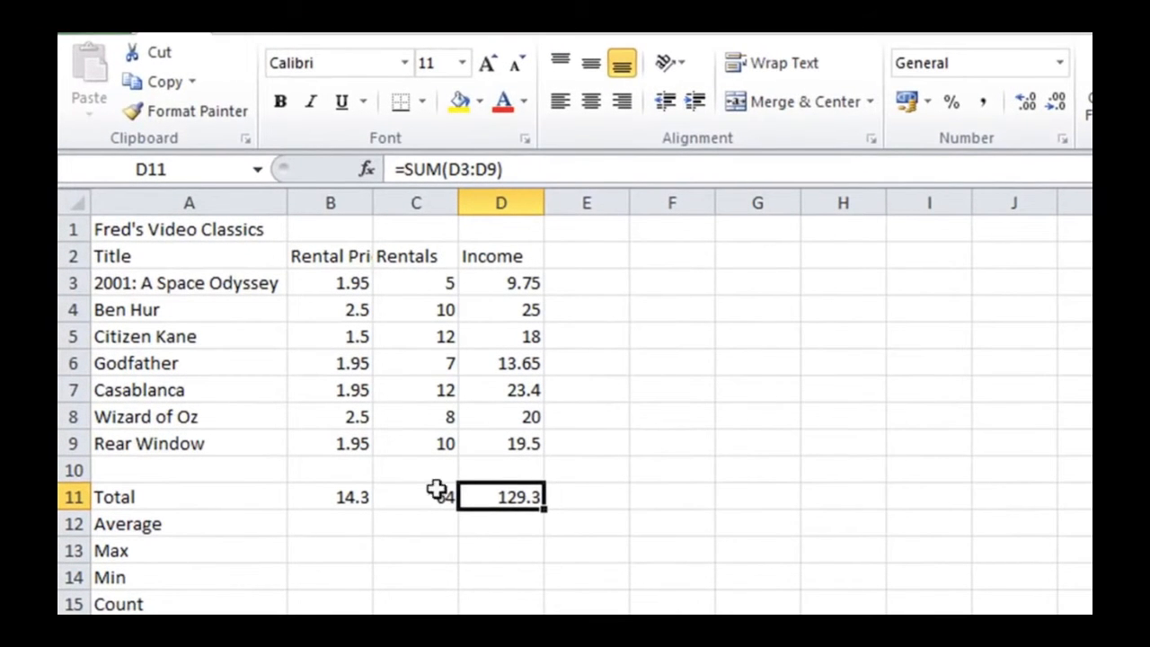
# Step: Enter the formula =average(B3:B9) in B12 to average the rental prices
pyautogui.click(336, 524)
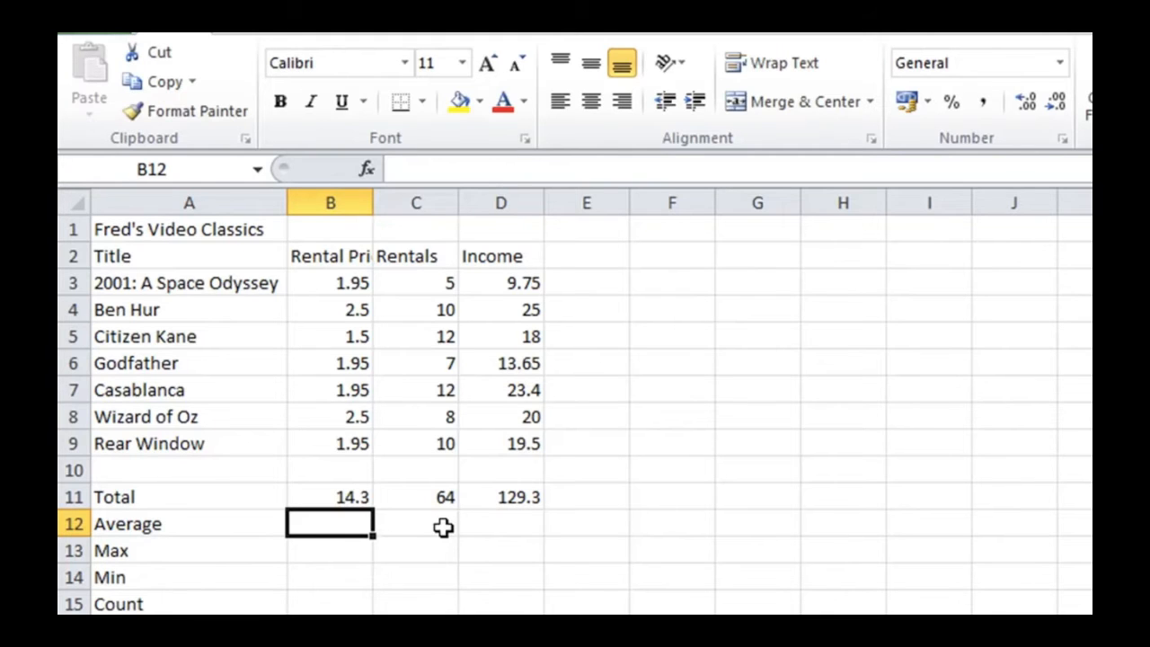
pyautogui.write('=')
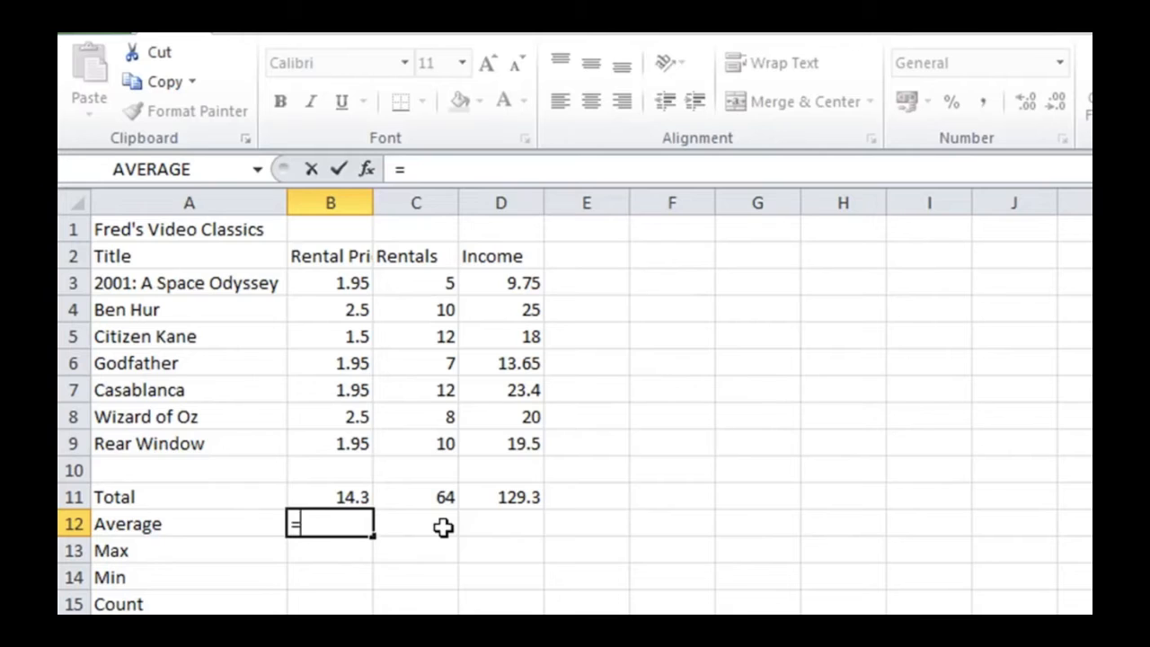
pyautogui.write('average')
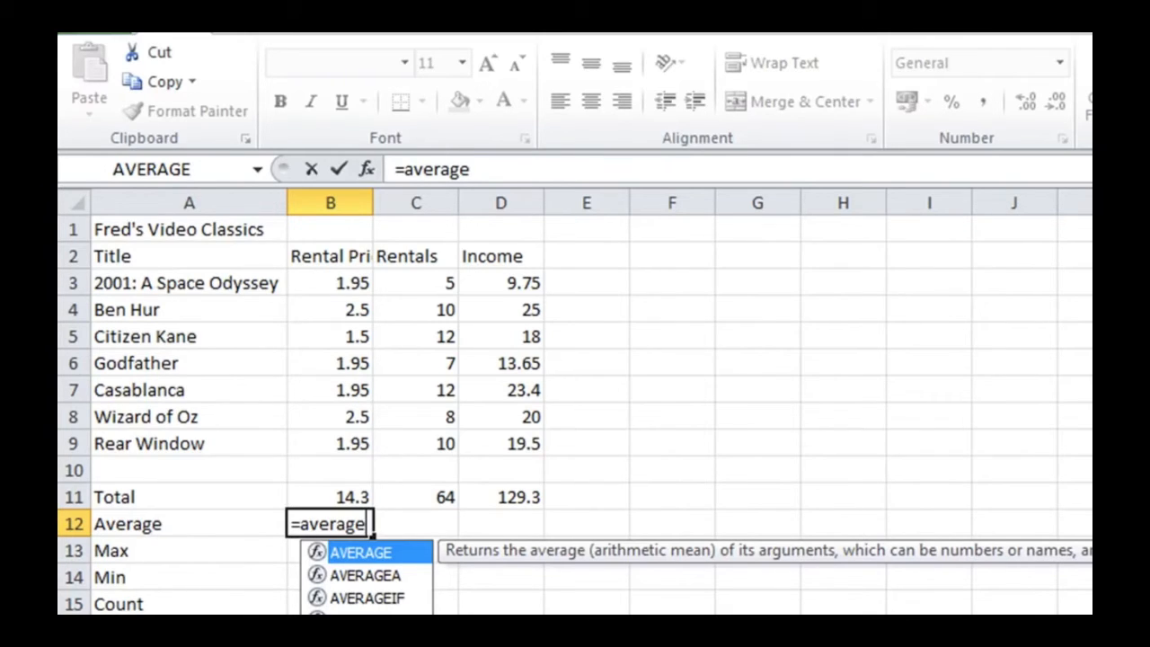
pyautogui.write('(')
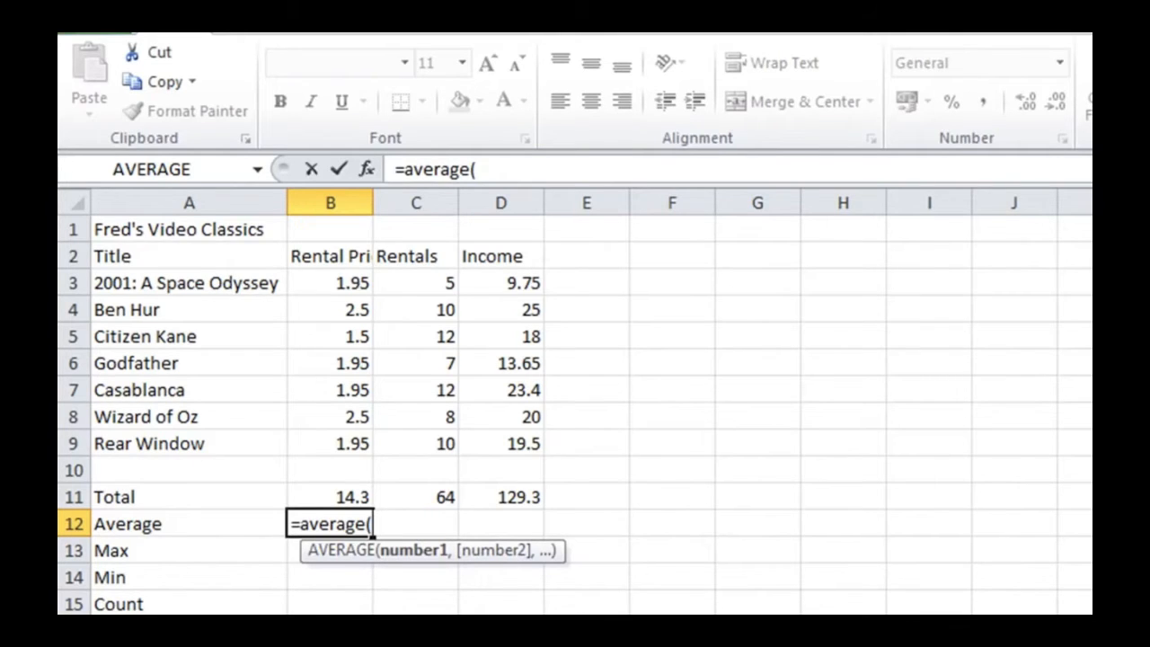
pyautogui.moveTo(327, 294); pyautogui.dragTo(336, 436)
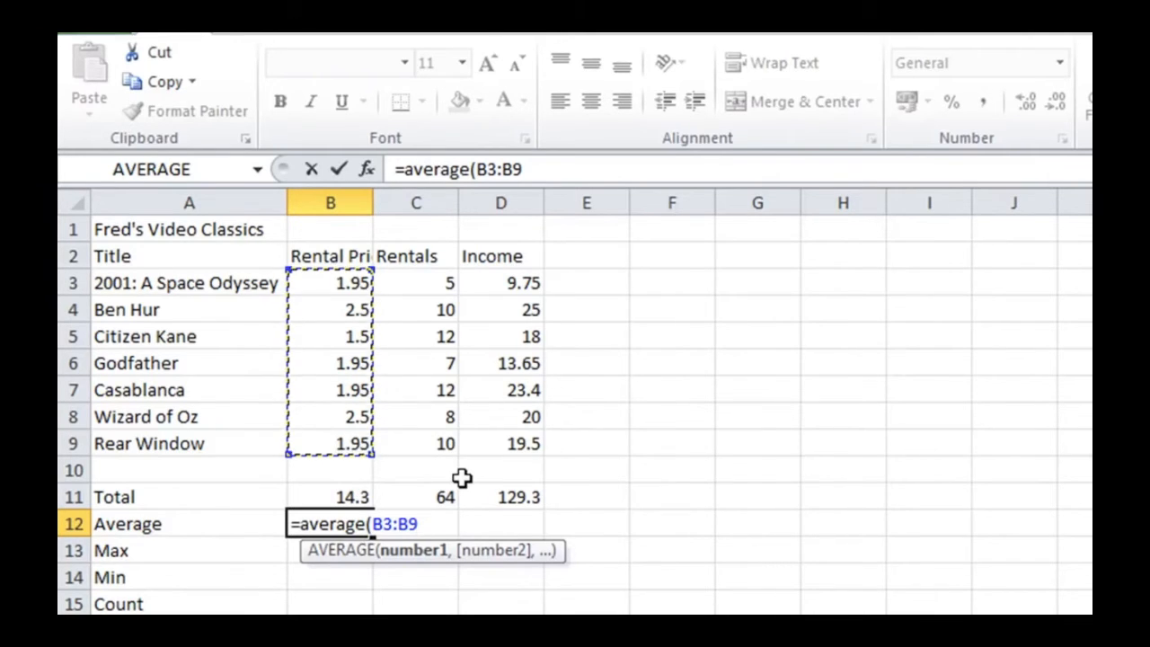
pyautogui.write(')')
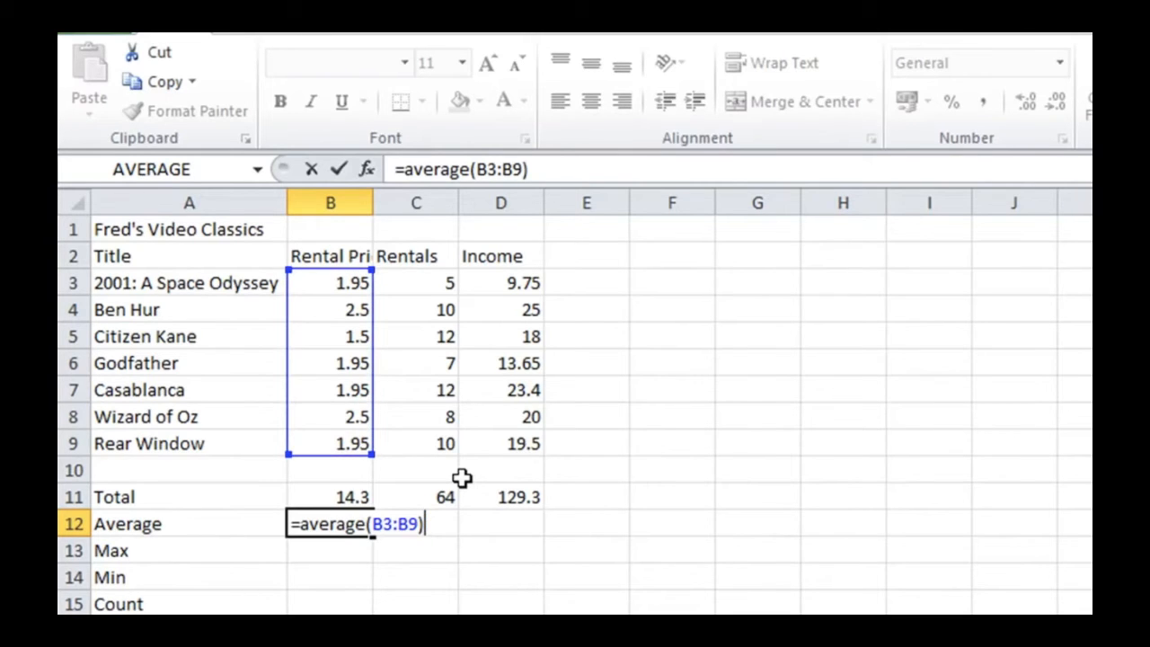
pyautogui.press('Return')
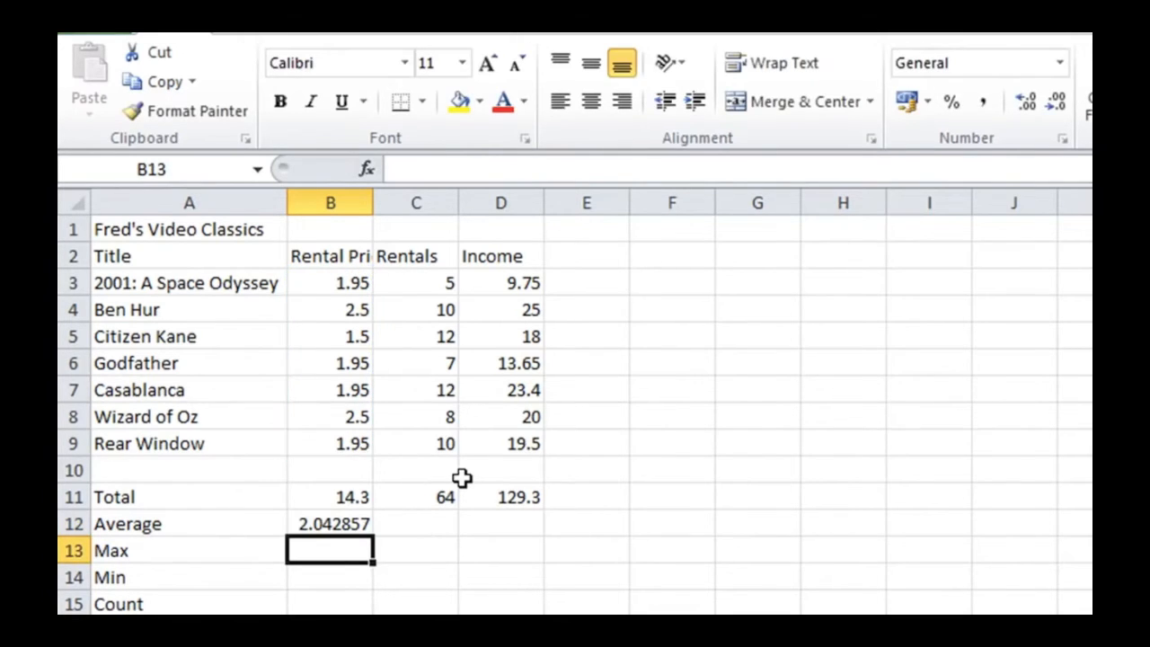
# Step: Start an AVERAGE formula in C12 with Insert Function, choosing the function from the Statistical category
pyautogui.click(400, 524)
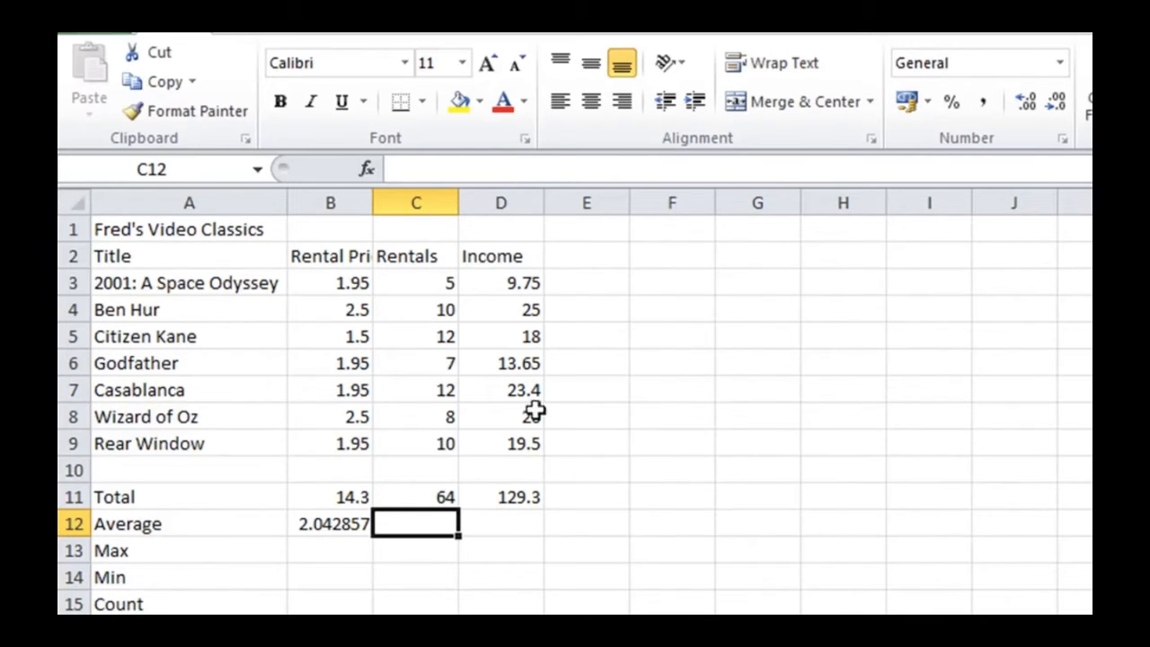
pyautogui.click(367, 170)
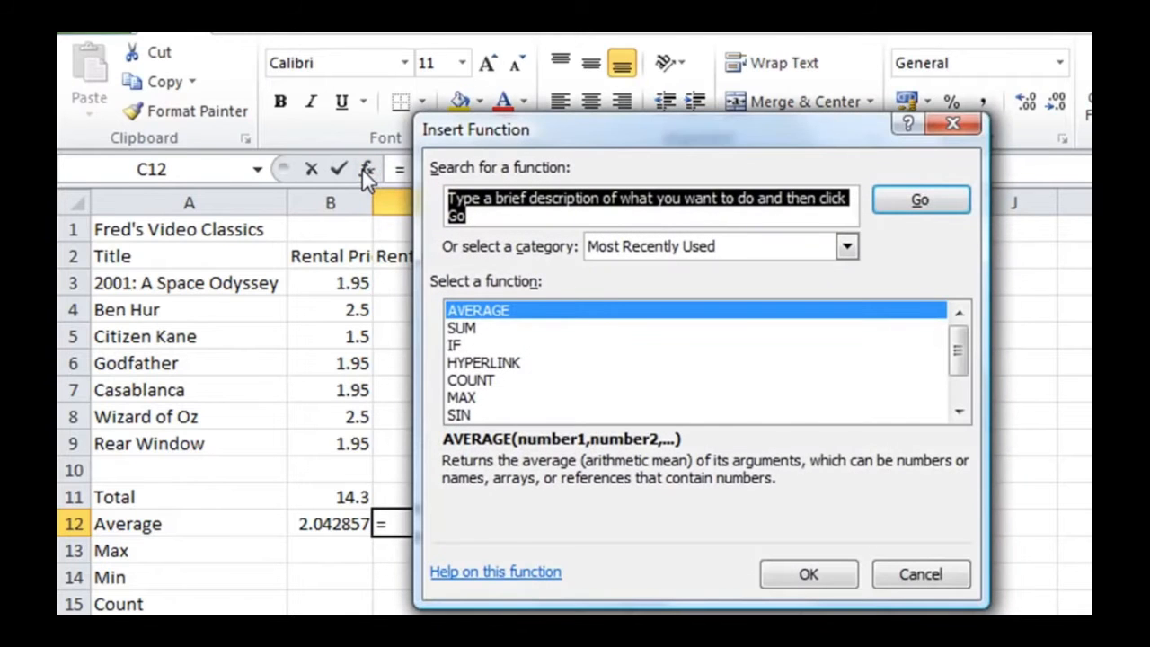
pyautogui.moveTo(535, 118); pyautogui.dragTo(567, 233)
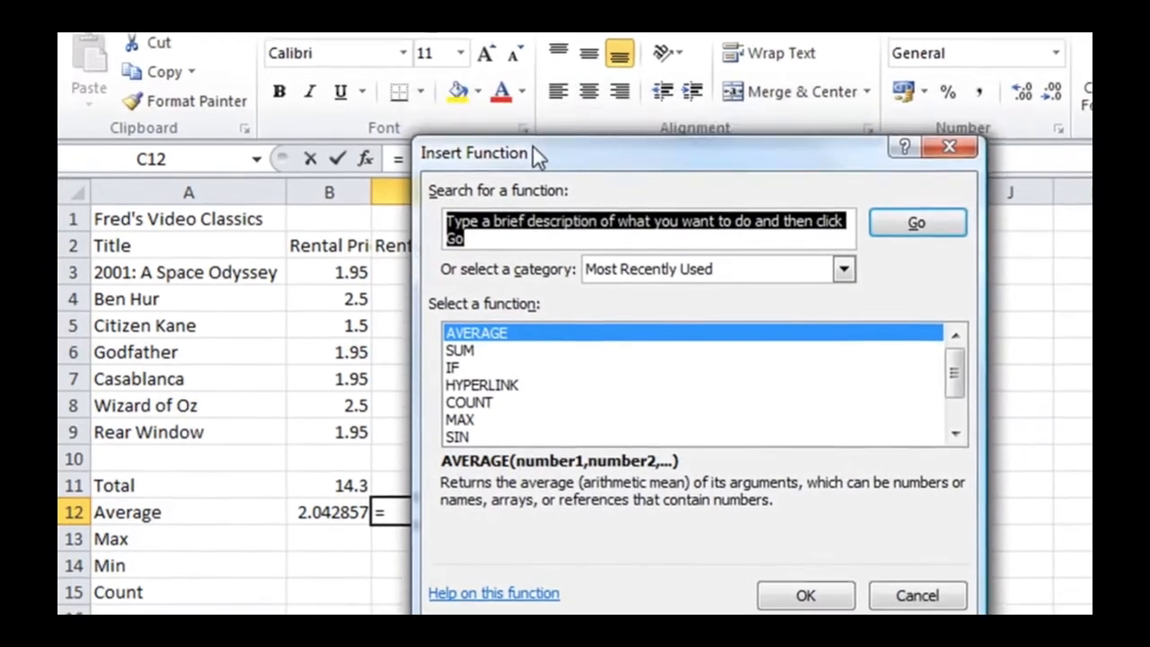
pyautogui.moveTo(553, 153); pyautogui.dragTo(562, 154)
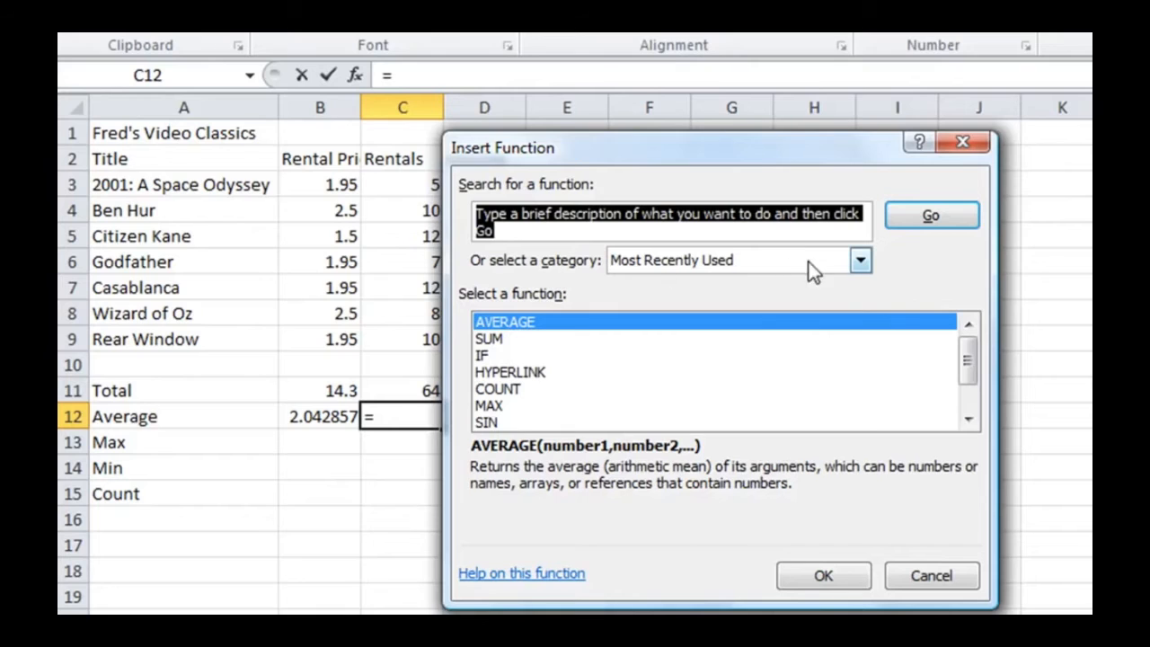
pyautogui.click(859, 262)
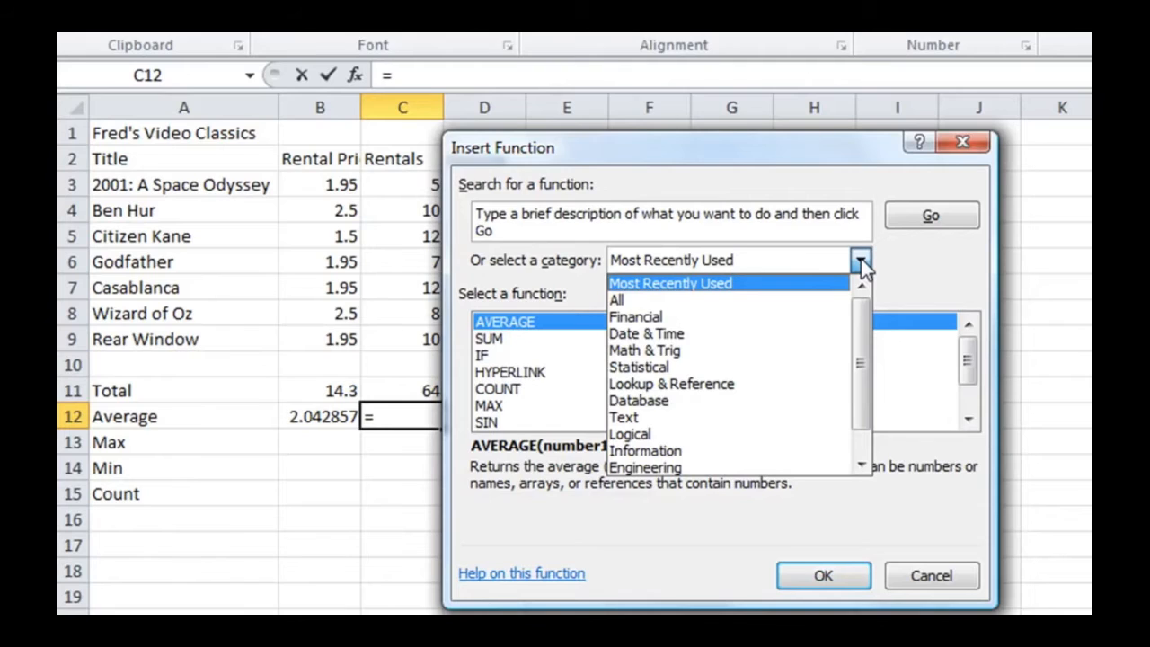
pyautogui.click(679, 371)
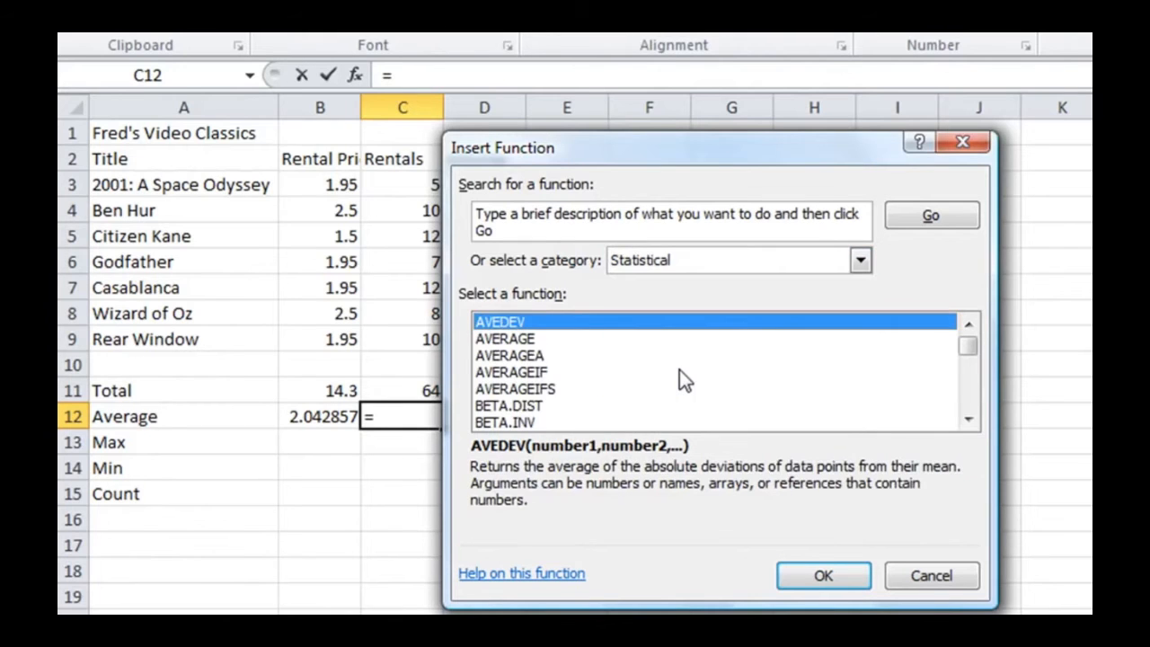
pyautogui.moveTo(969, 346)
pyautogui.mouseDown()
pyautogui.moveTo(973, 406)
pyautogui.moveTo(975, 352)
pyautogui.mouseUp()
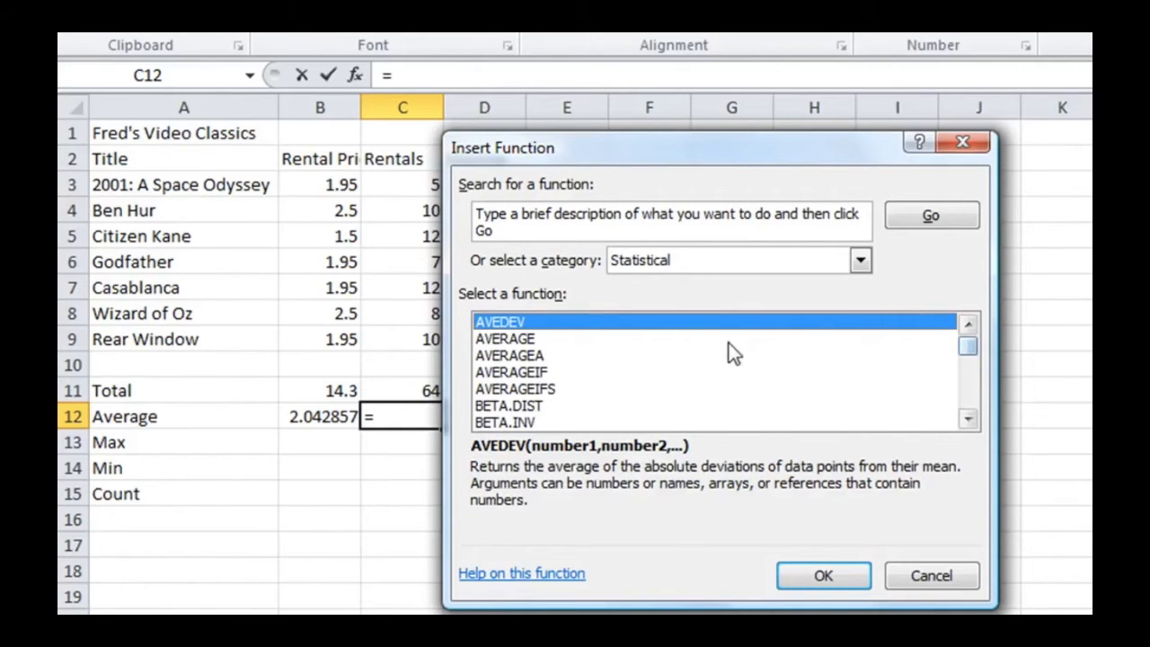
pyautogui.click(537, 337)
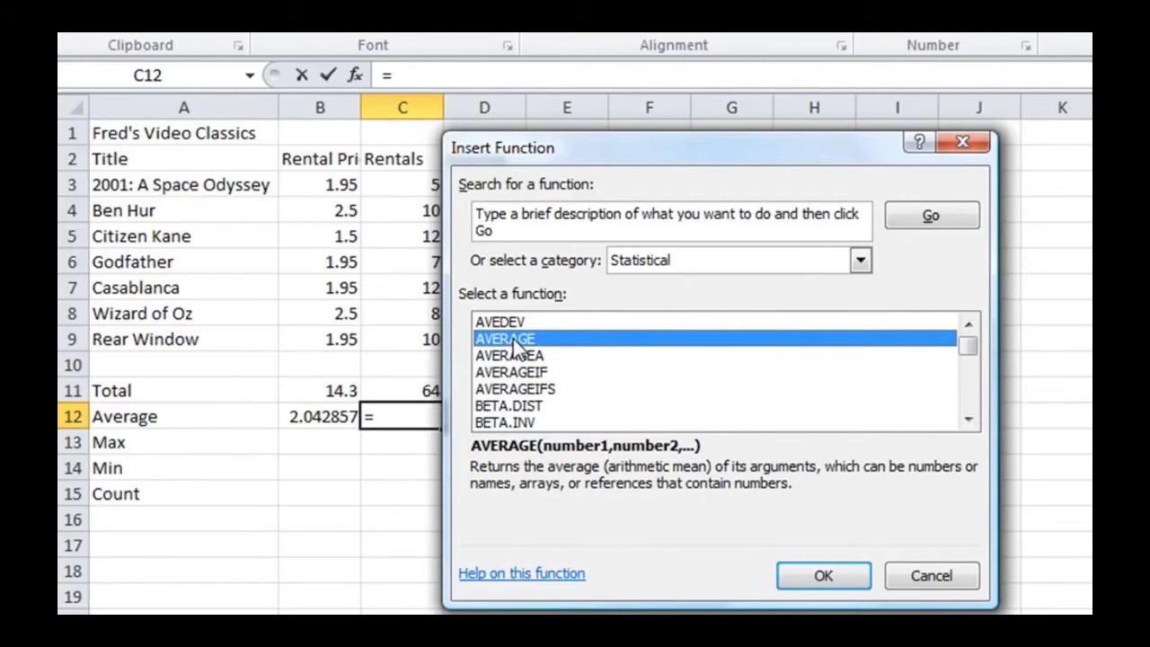
pyautogui.click(793, 575)
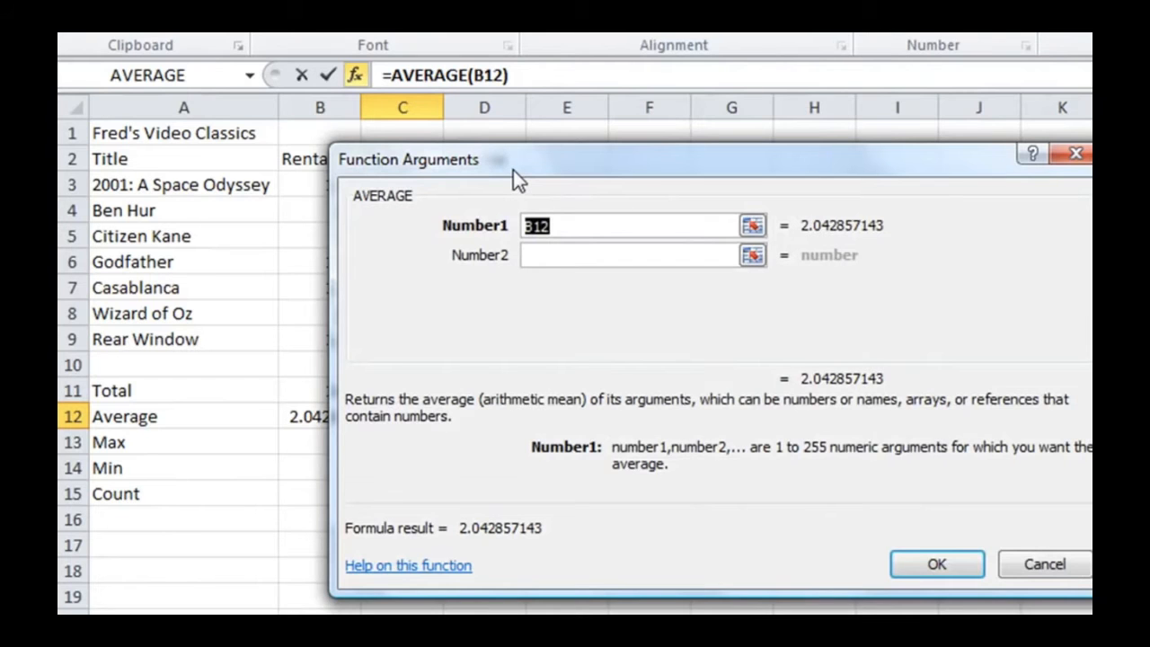
# Step: Set the AVERAGE function's Number1 argument to the Rentals range C3:C9 and complete the formula
pyautogui.moveTo(486, 161); pyautogui.dragTo(603, 186)
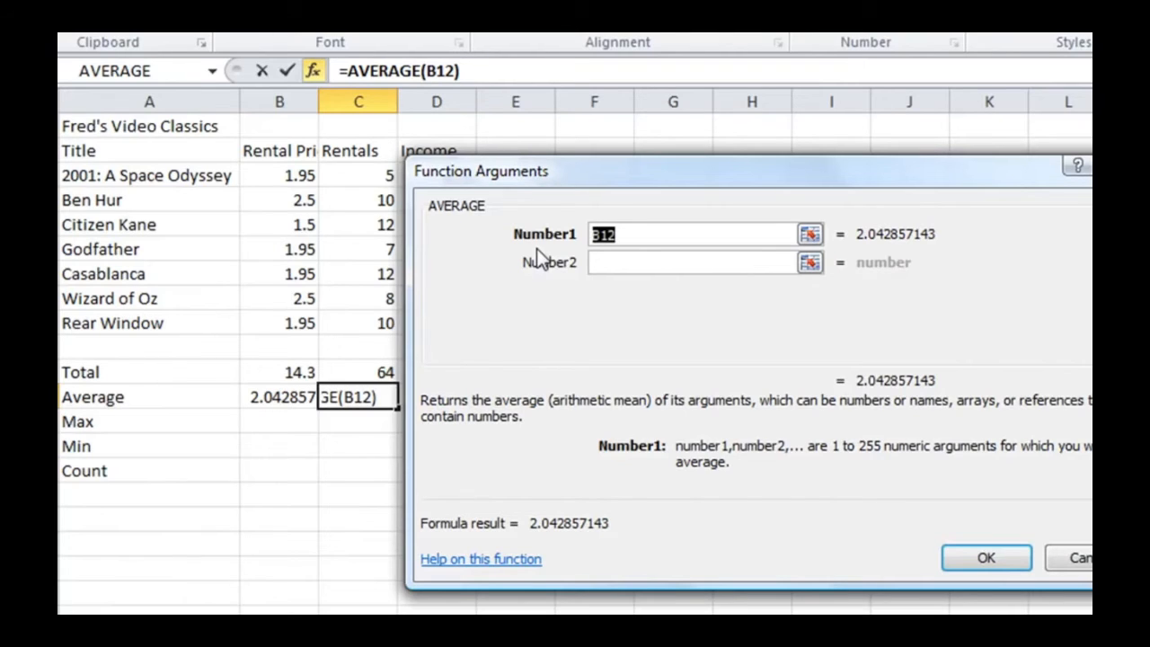
pyautogui.click(344, 167)
pyautogui.moveTo(344, 168); pyautogui.dragTo(357, 321)
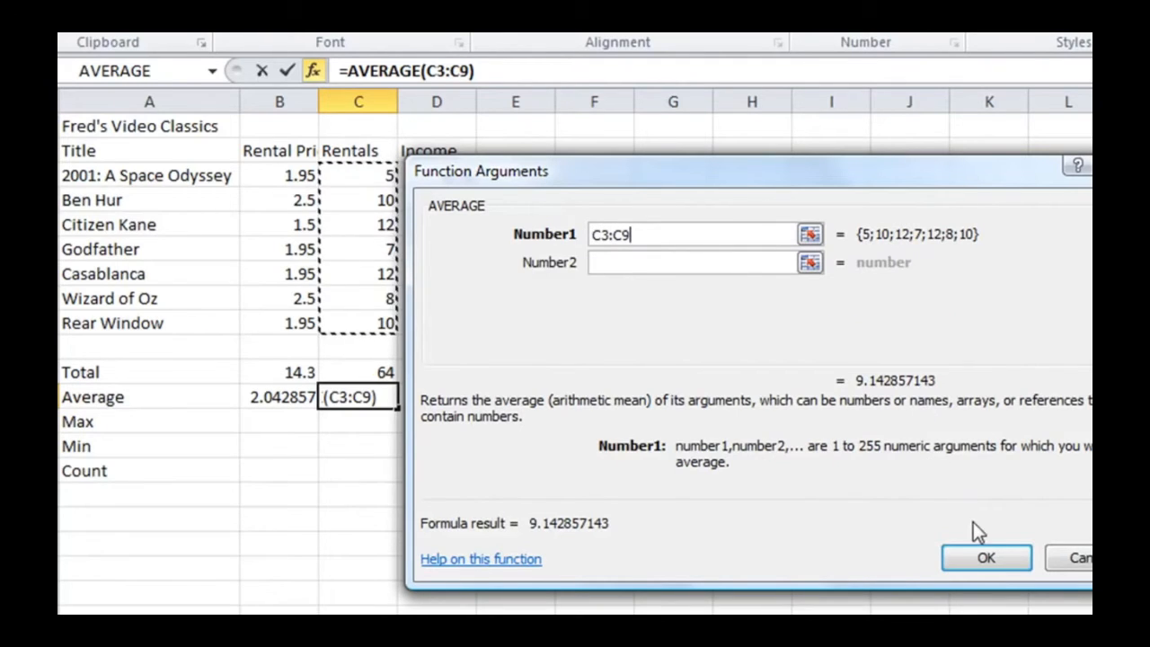
pyautogui.click(987, 558)
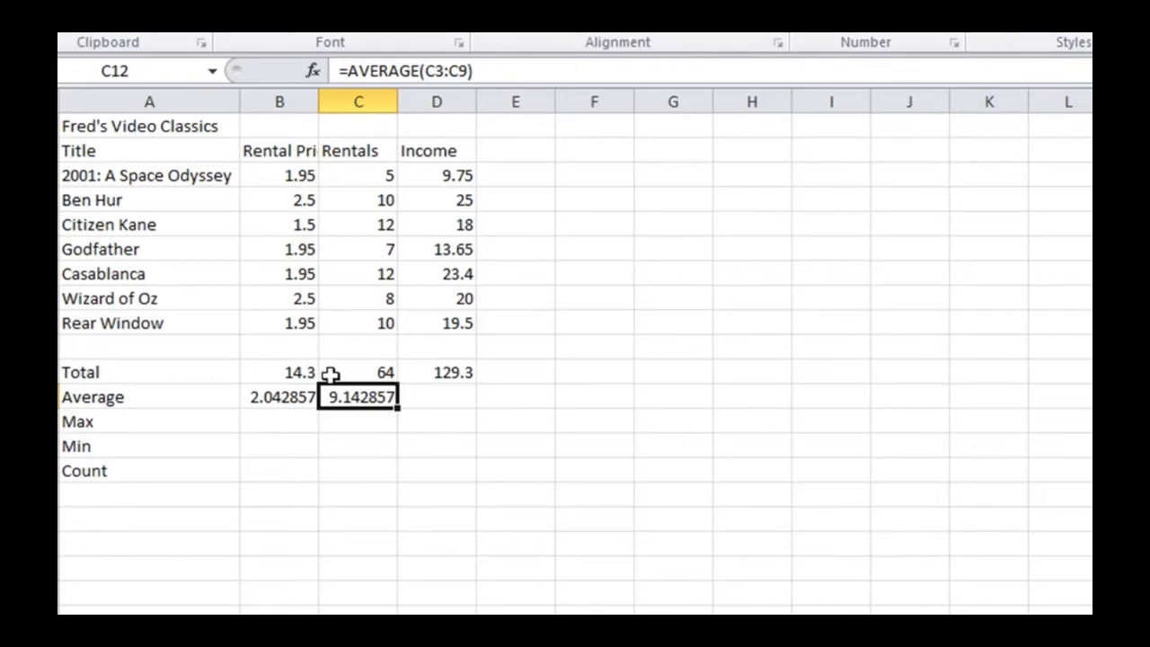
# Step: Start an AVERAGE formula in D12, choosing the function from the Statistical group of the function library
pyautogui.click(434, 403)
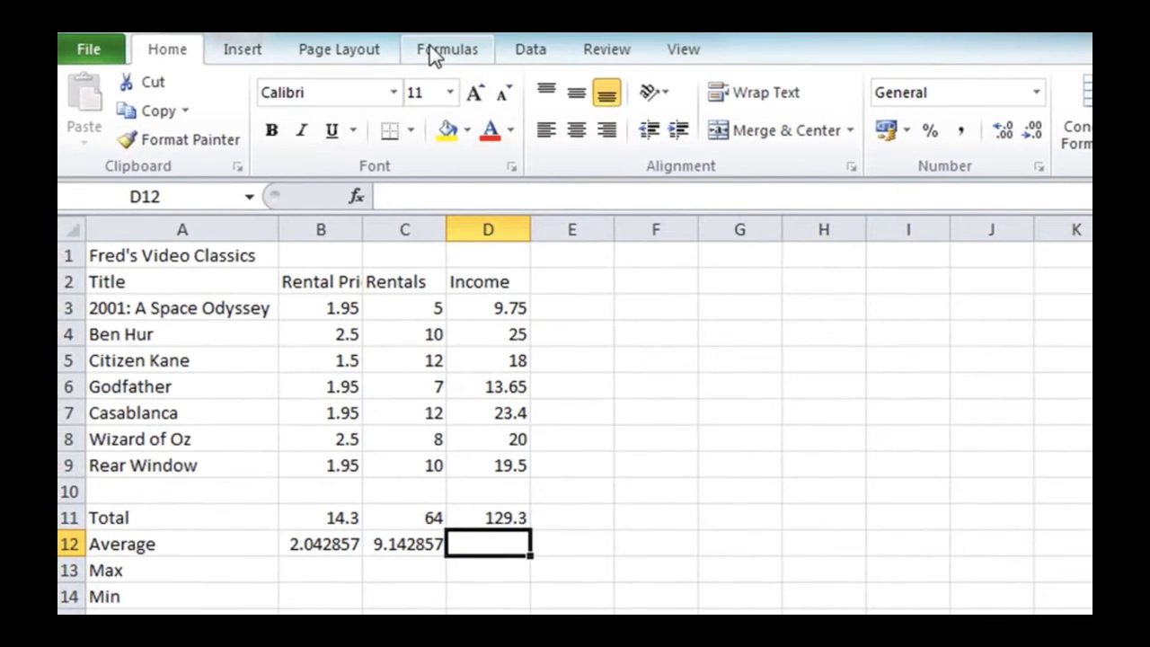
pyautogui.click(435, 52)
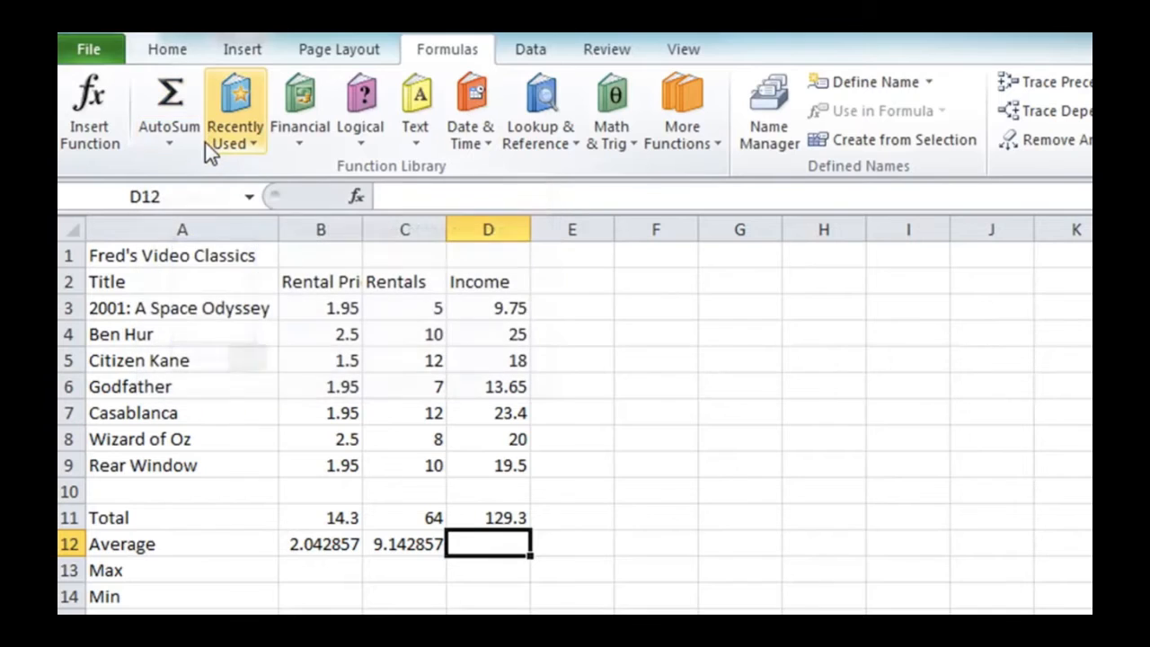
pyautogui.click(177, 143)
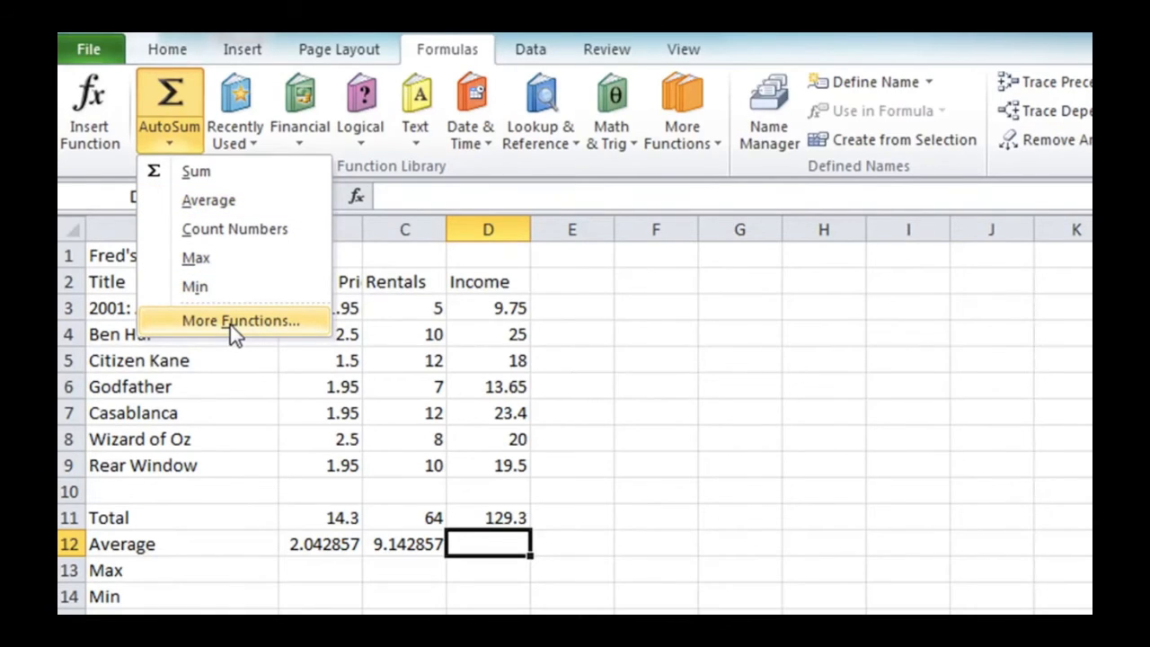
pyautogui.click(237, 104)
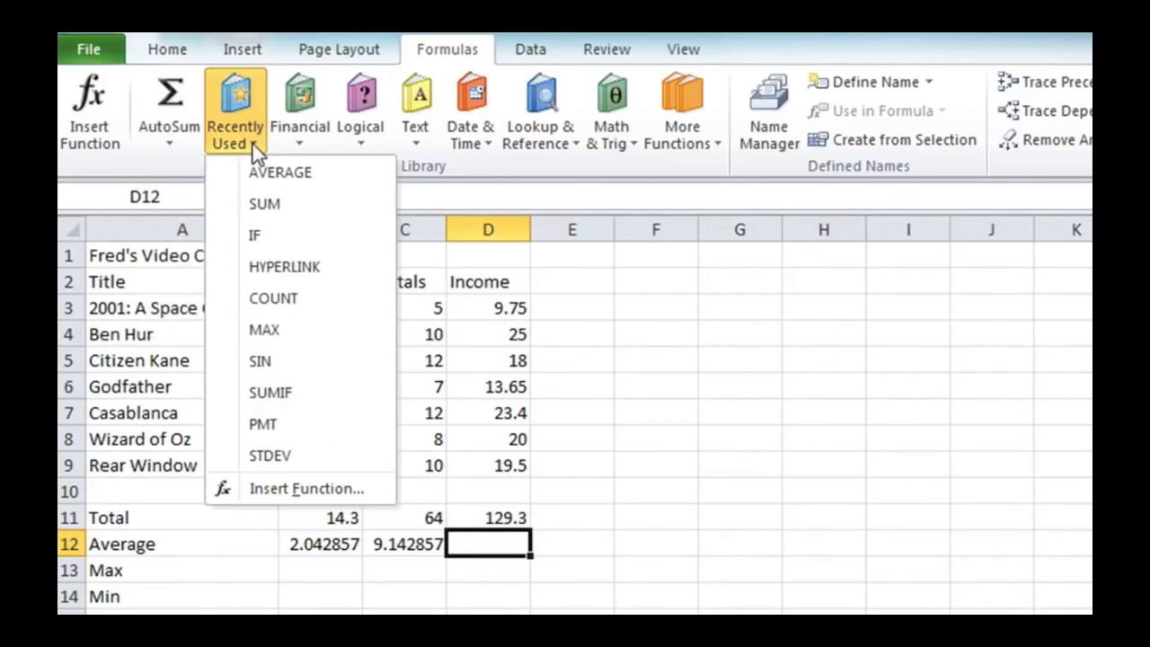
pyautogui.click(253, 144)
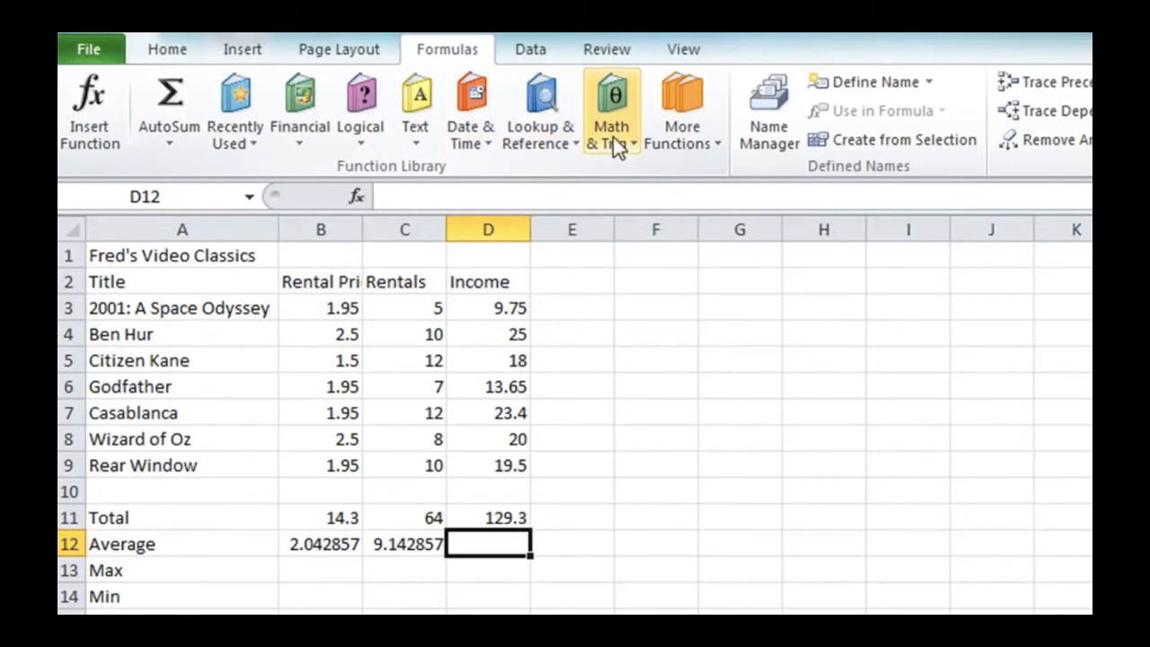
pyautogui.click(683, 141)
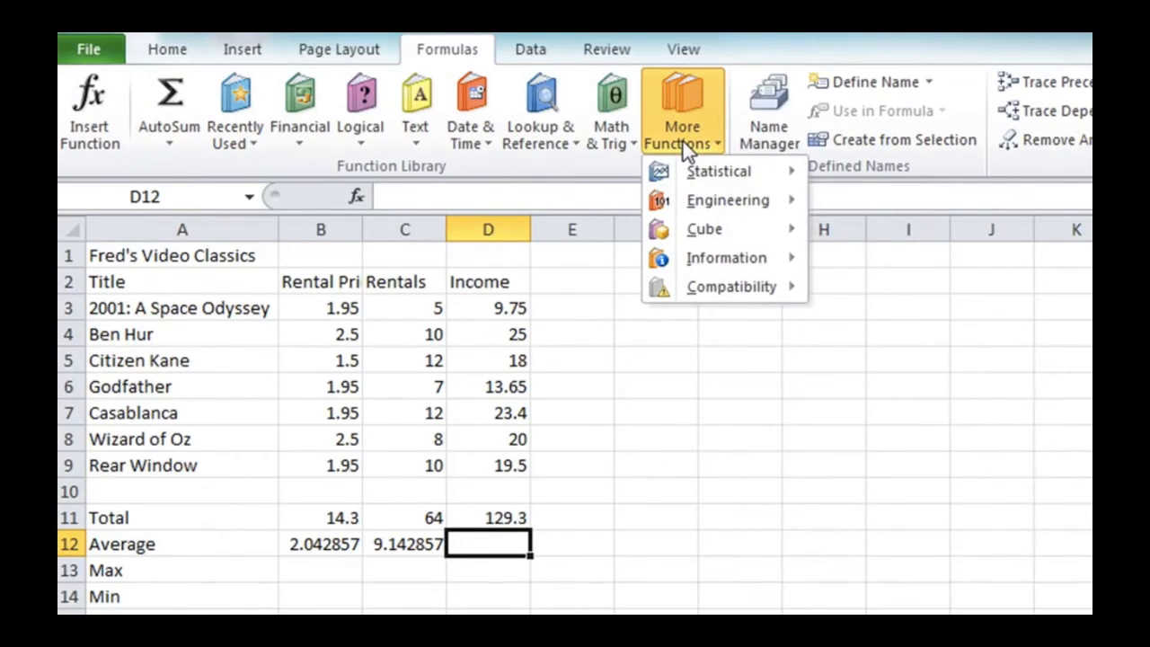
pyautogui.moveTo(697, 176)
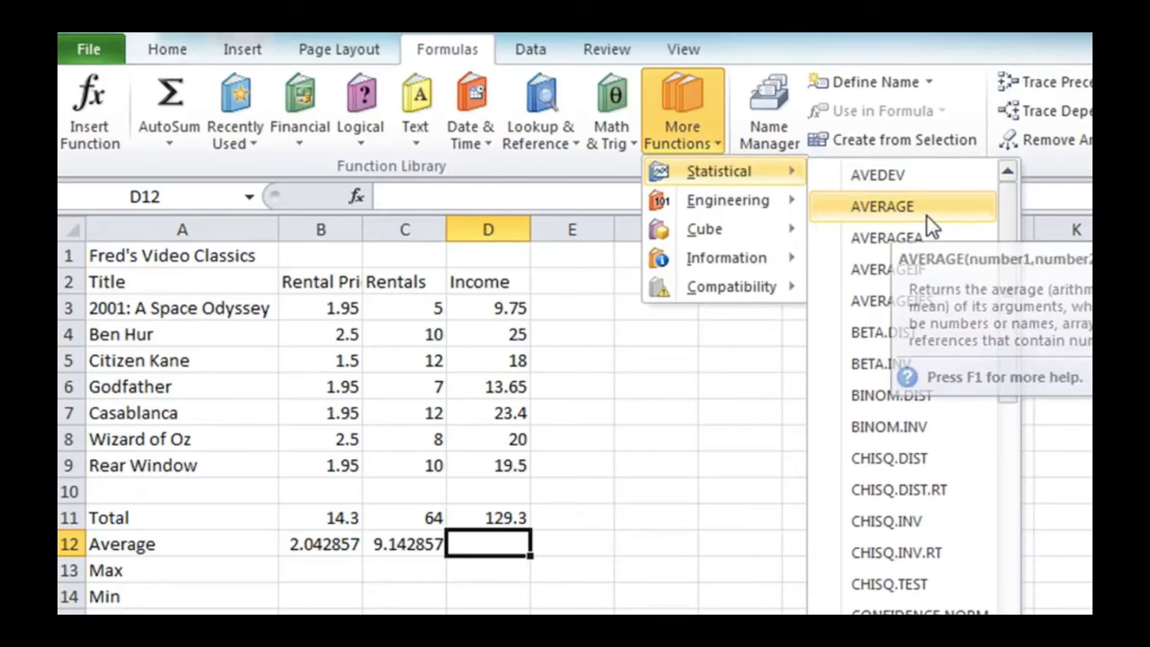
pyautogui.click(866, 210)
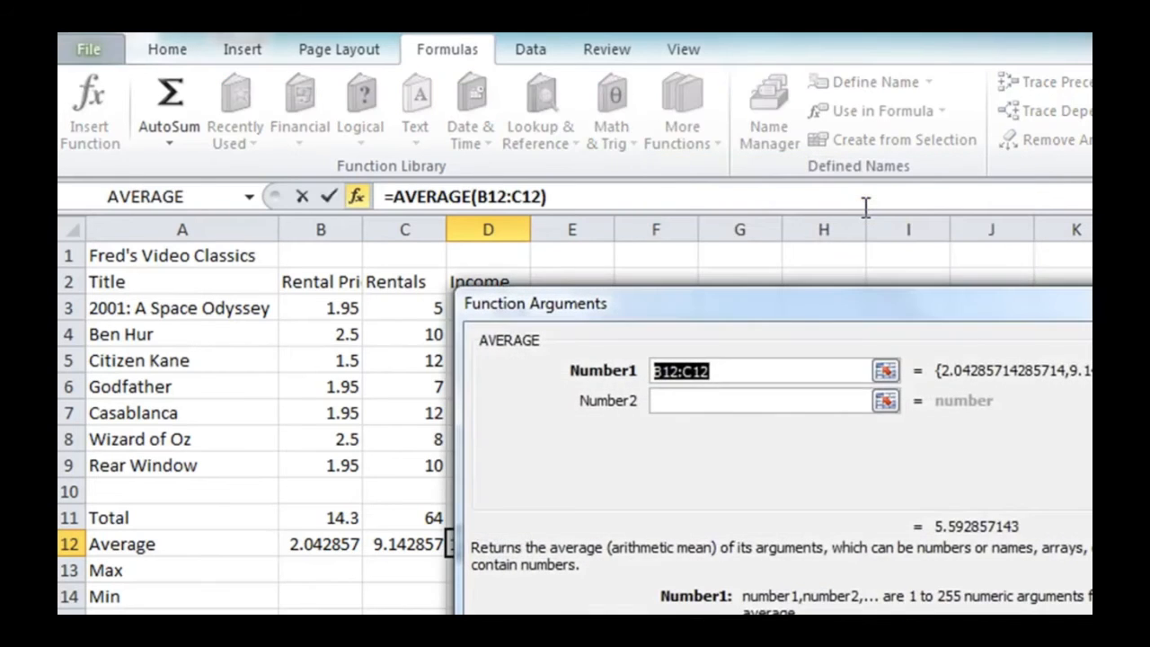
# Step: Set the AVERAGE function's Number1 argument to the Income range D3:D9 and complete the formula
pyautogui.moveTo(759, 320); pyautogui.dragTo(892, 243)
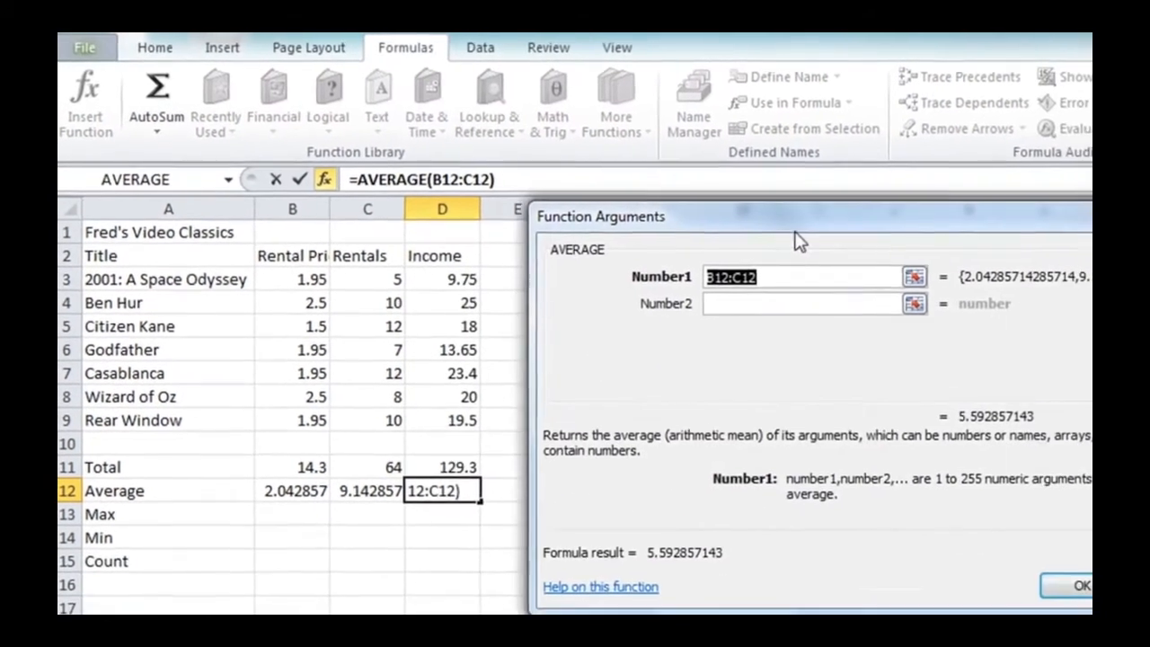
pyautogui.moveTo(446, 264); pyautogui.dragTo(432, 407)
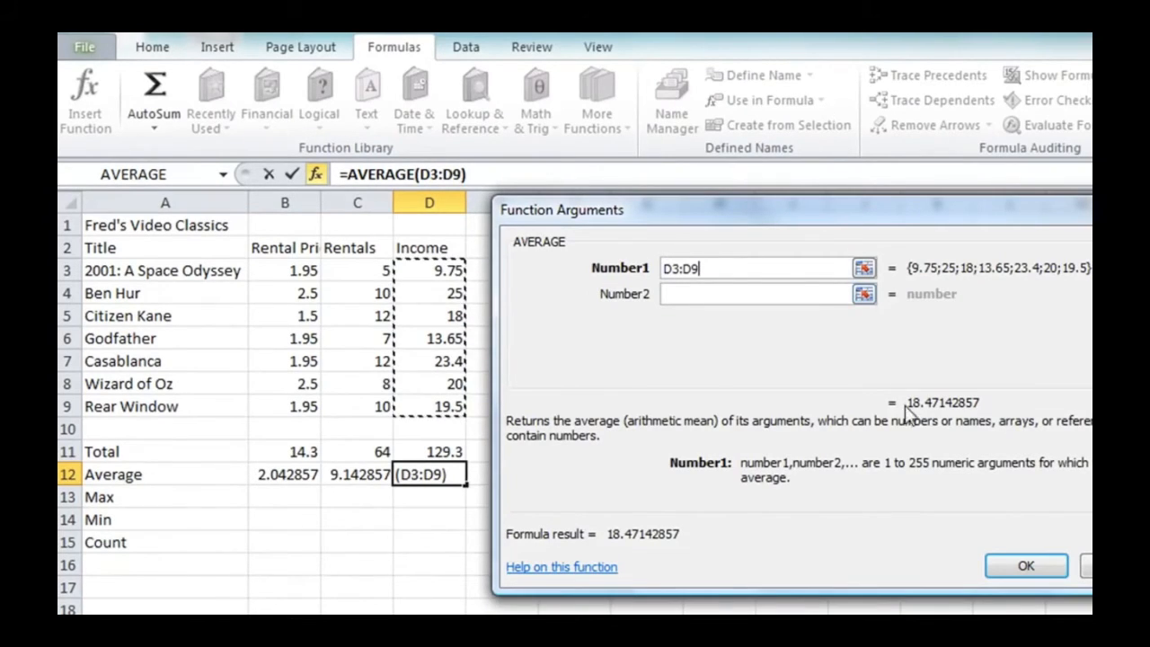
pyautogui.click(997, 564)
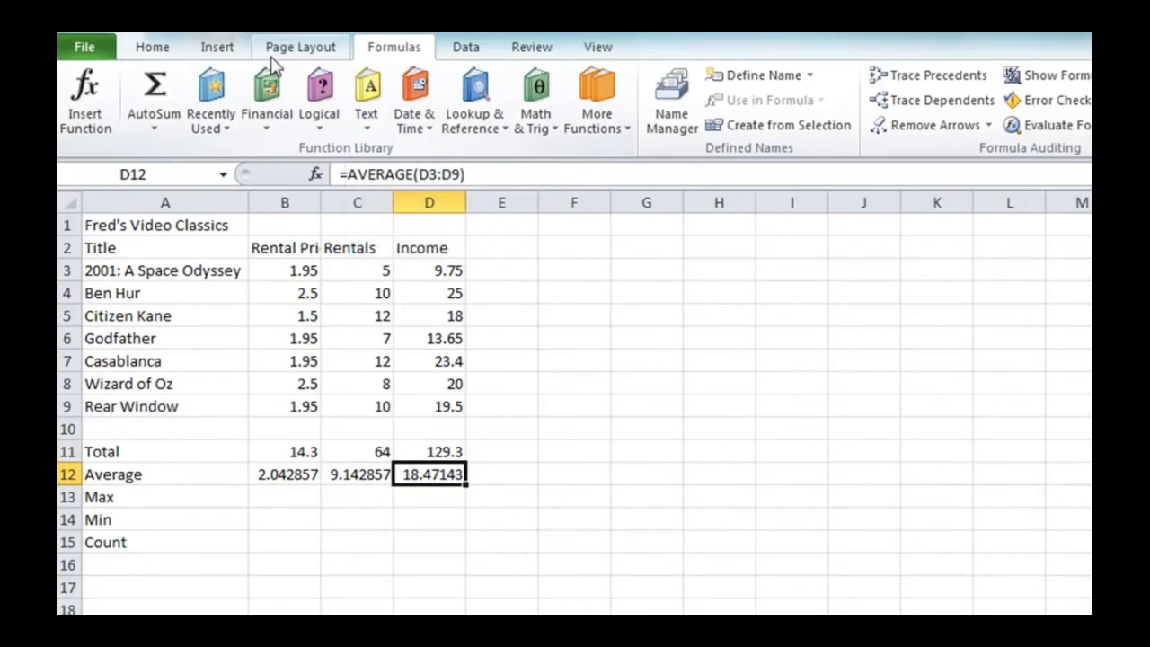
pyautogui.click(162, 49)
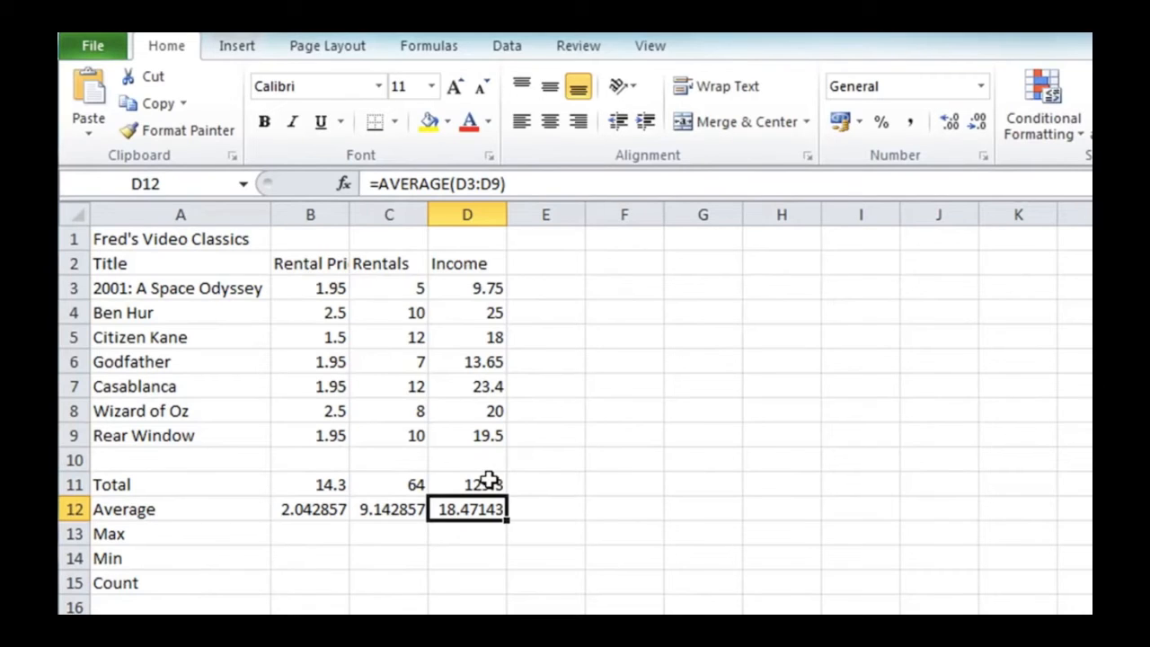
# Step: Enter the formula =max(B3:B9) in B13 to find the highest rental price, and check the finished cell
pyautogui.click(292, 536)
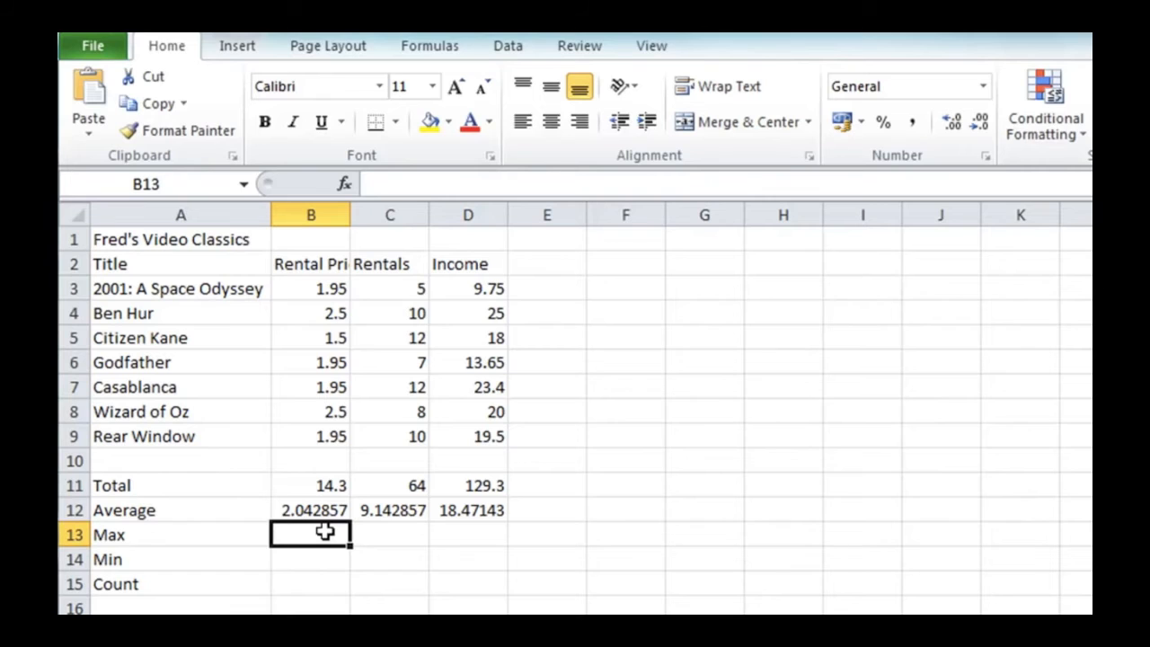
pyautogui.write('=')
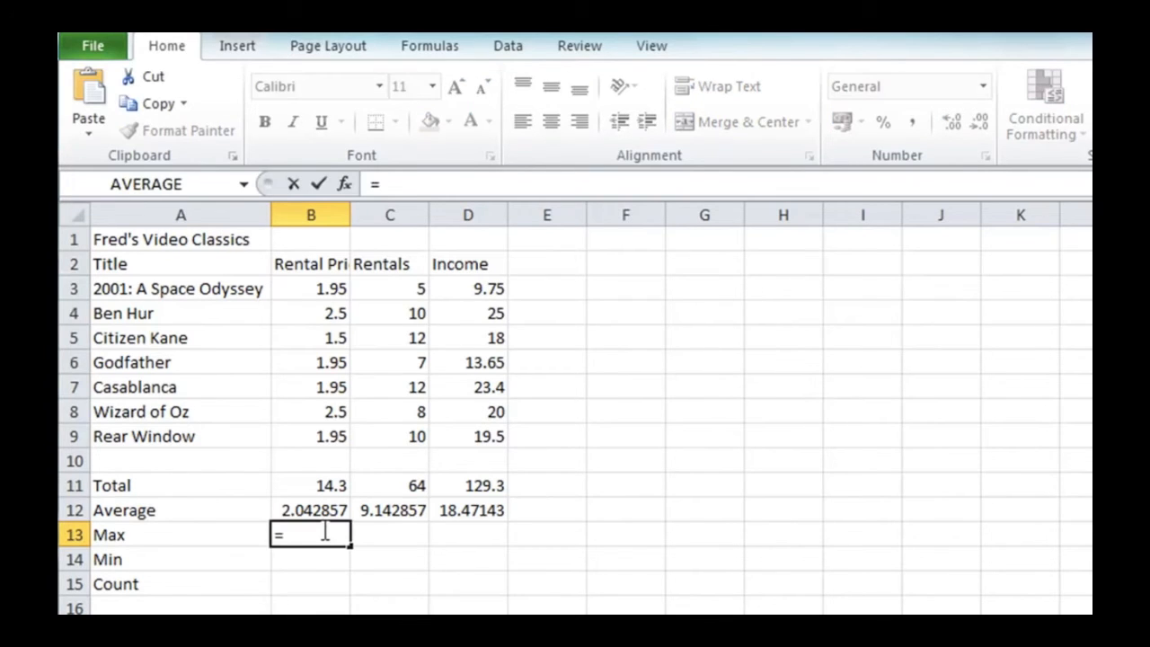
pyautogui.write('max')
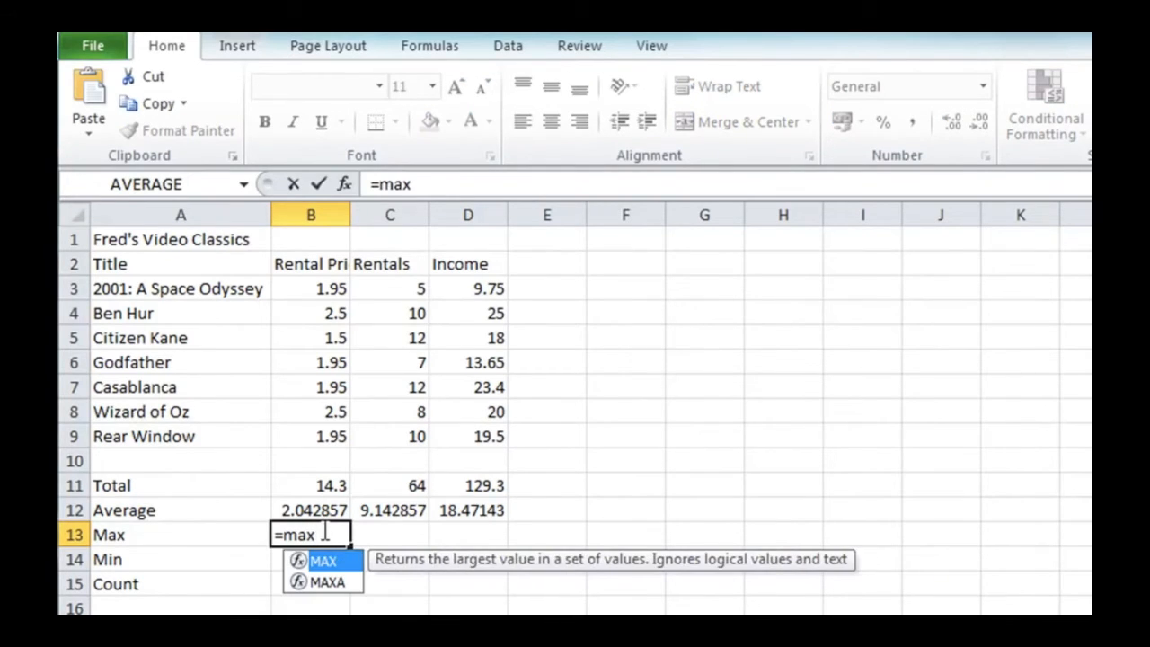
pyautogui.write('(')
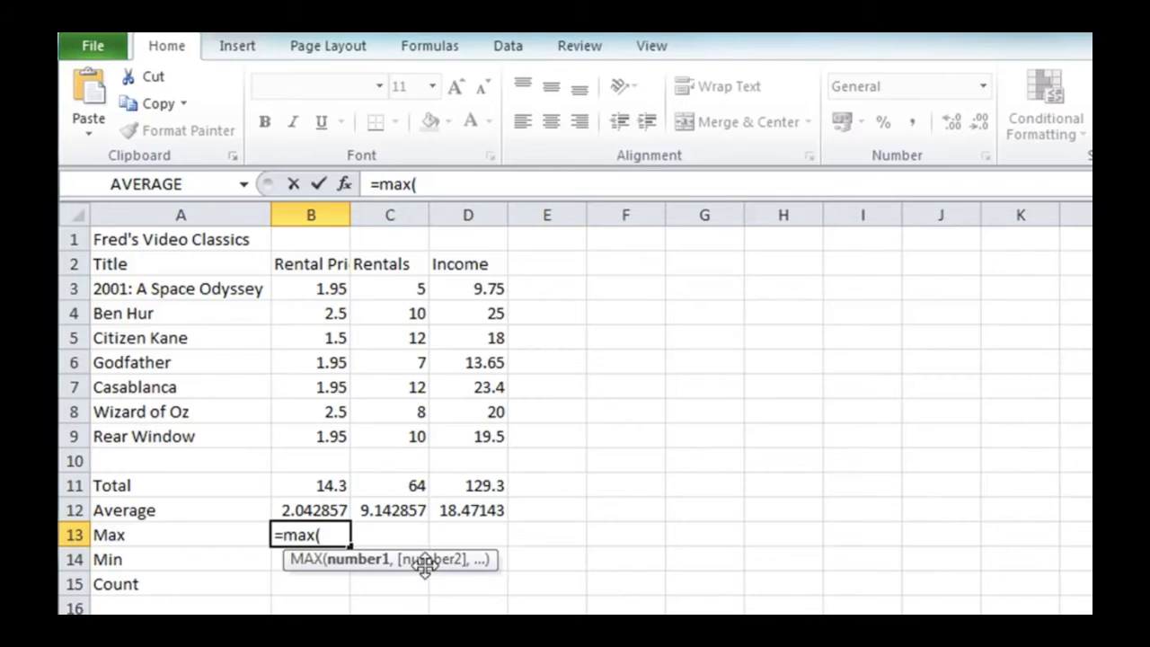
pyautogui.click(328, 280)
pyautogui.moveTo(328, 280); pyautogui.dragTo(308, 436)
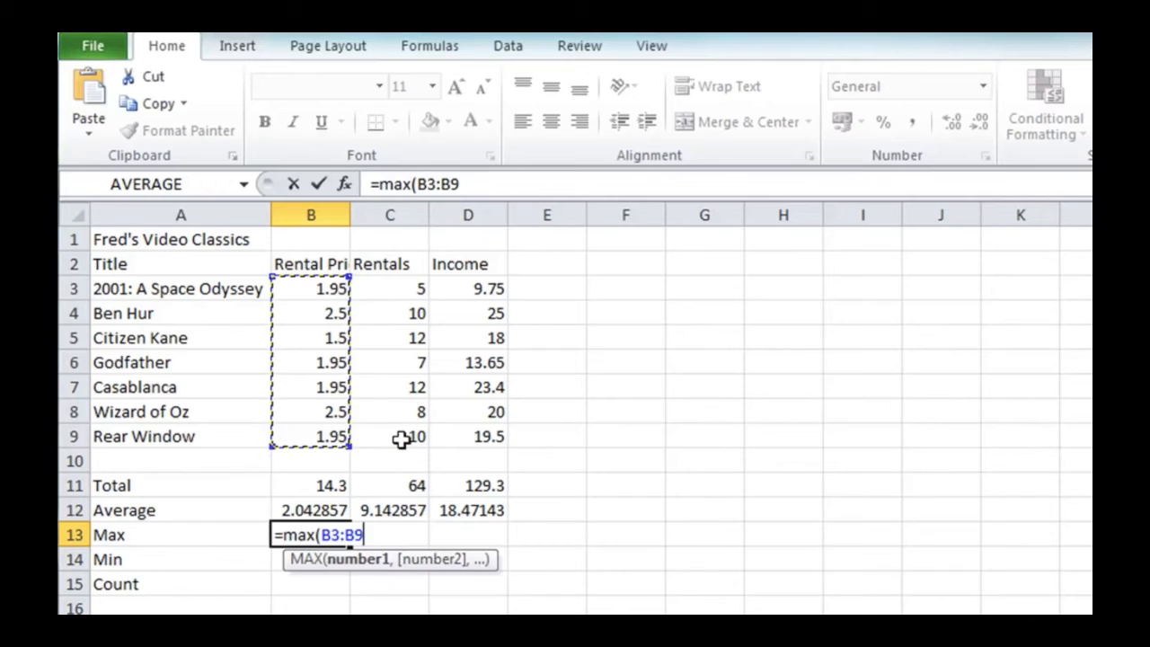
pyautogui.write(')')
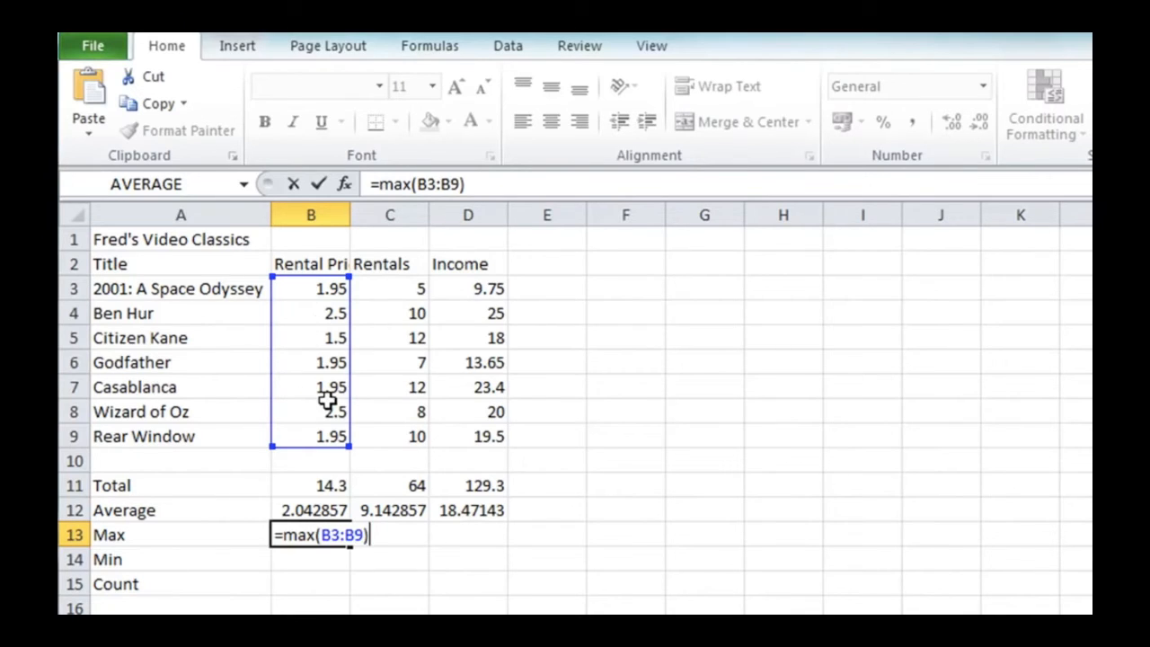
pyautogui.press('Return')
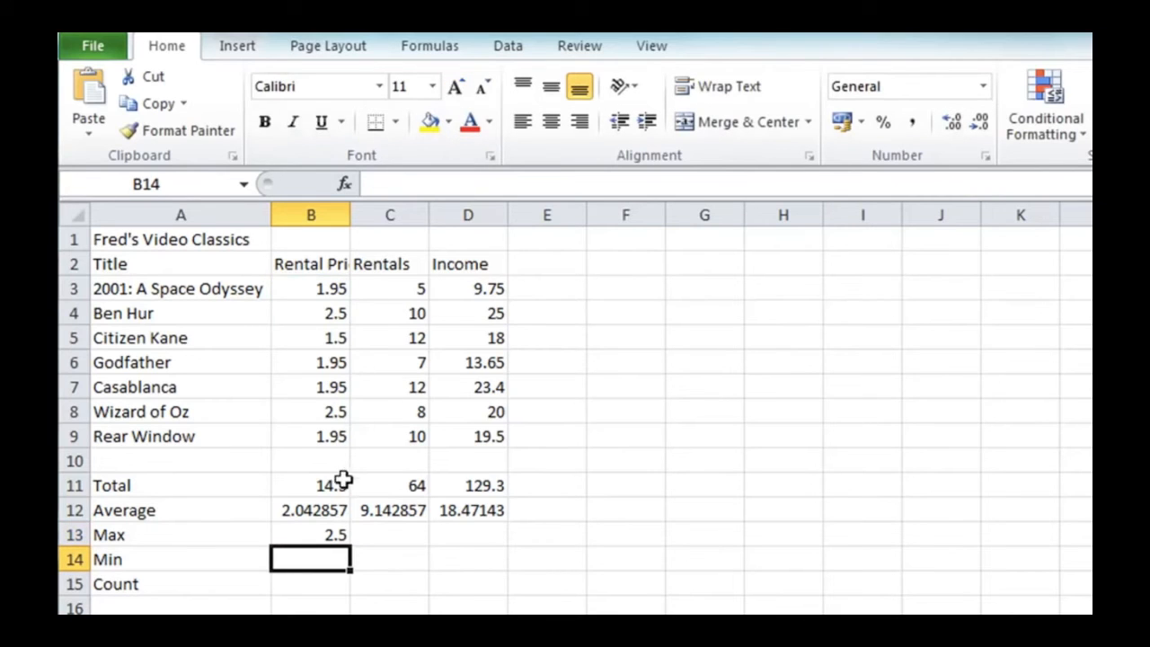
pyautogui.click(292, 534)
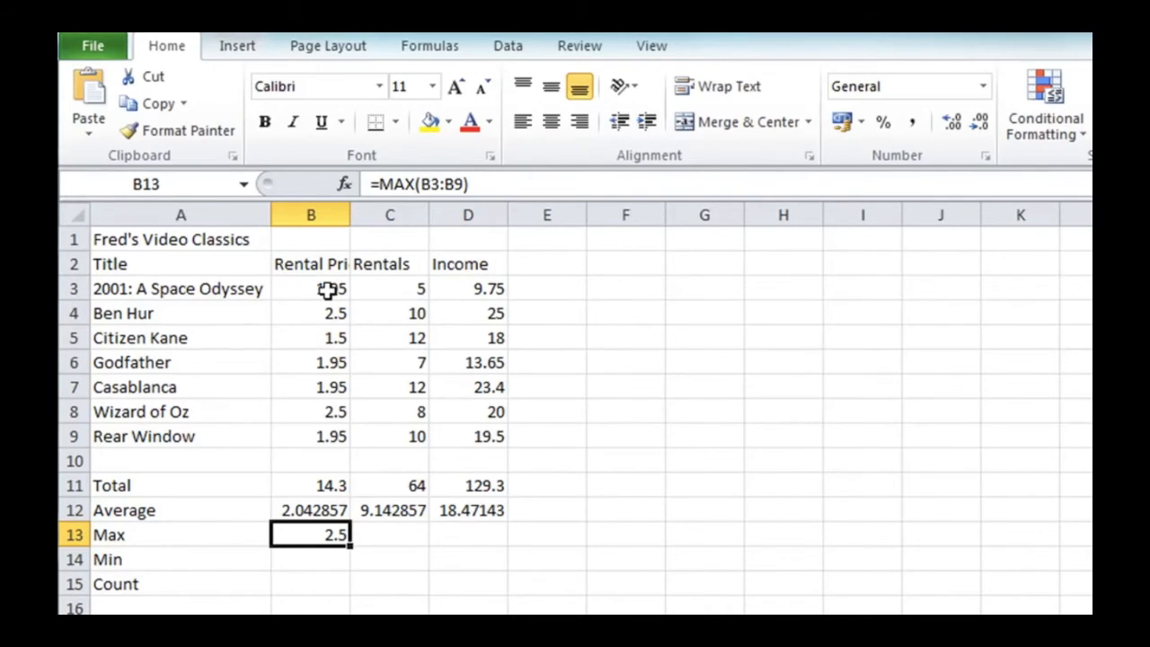
# Step: Start a MAX formula in C13 with Insert Function, choosing the function from the Statistical category
pyautogui.click(378, 530)
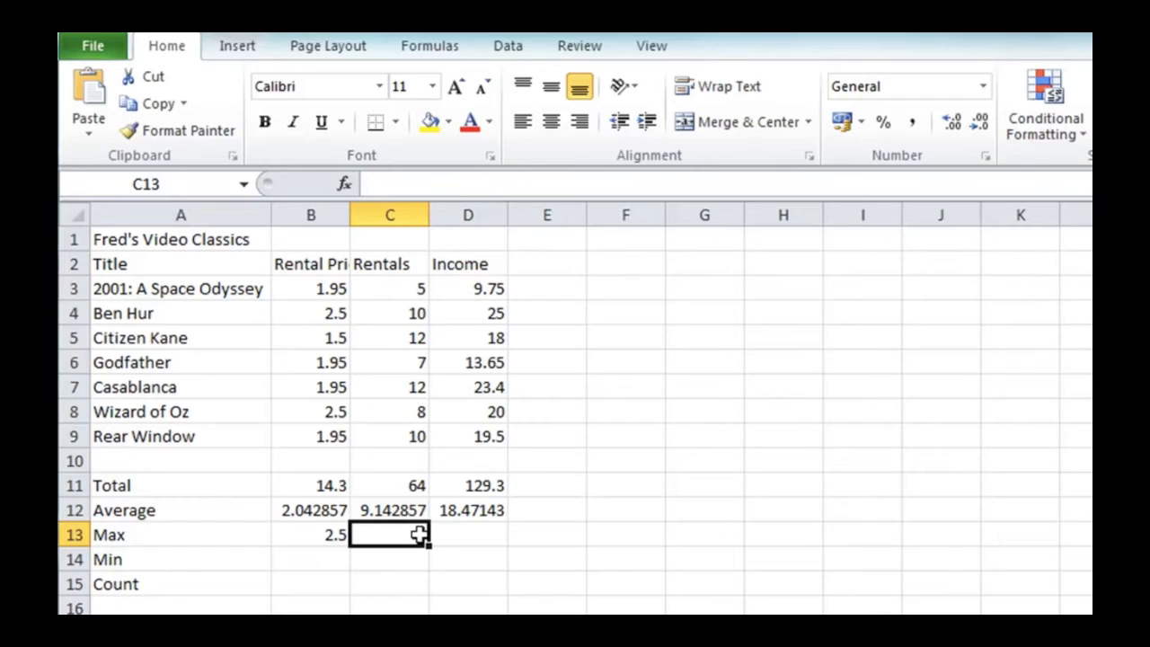
pyautogui.click(345, 185)
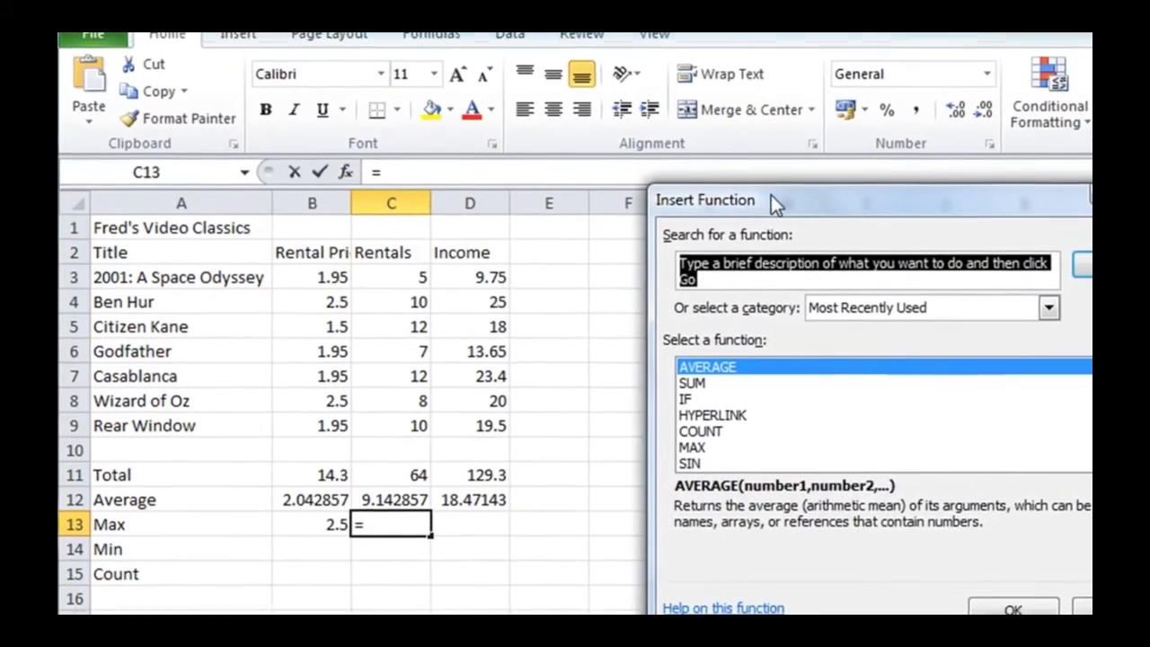
pyautogui.moveTo(771, 195); pyautogui.dragTo(649, 149)
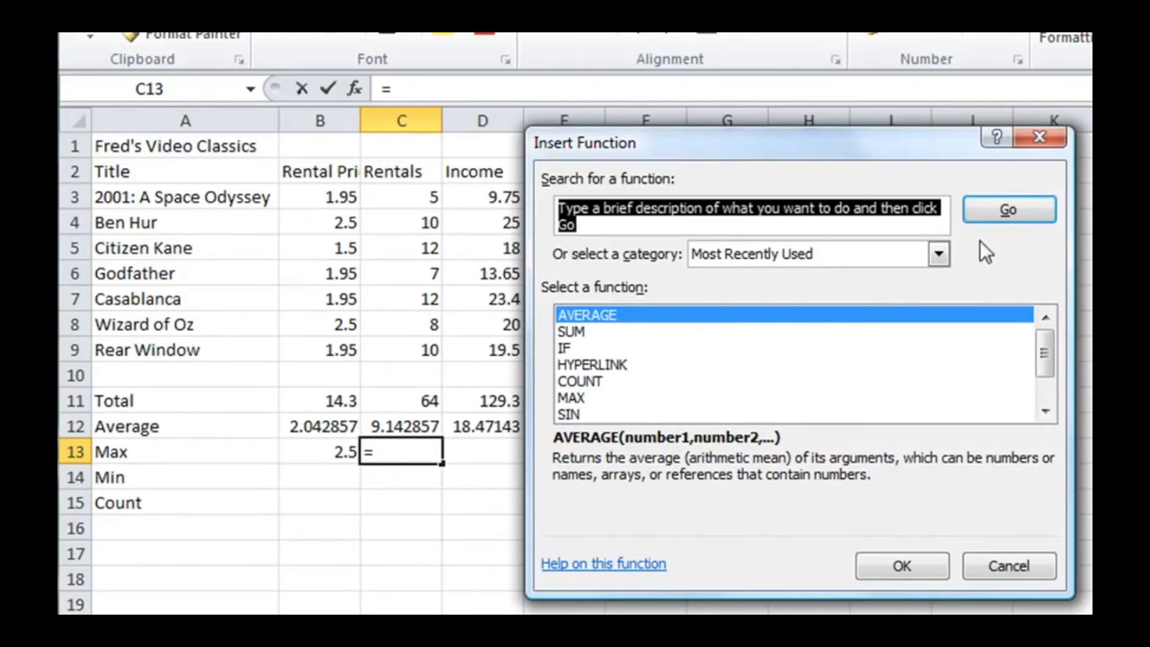
pyautogui.click(936, 256)
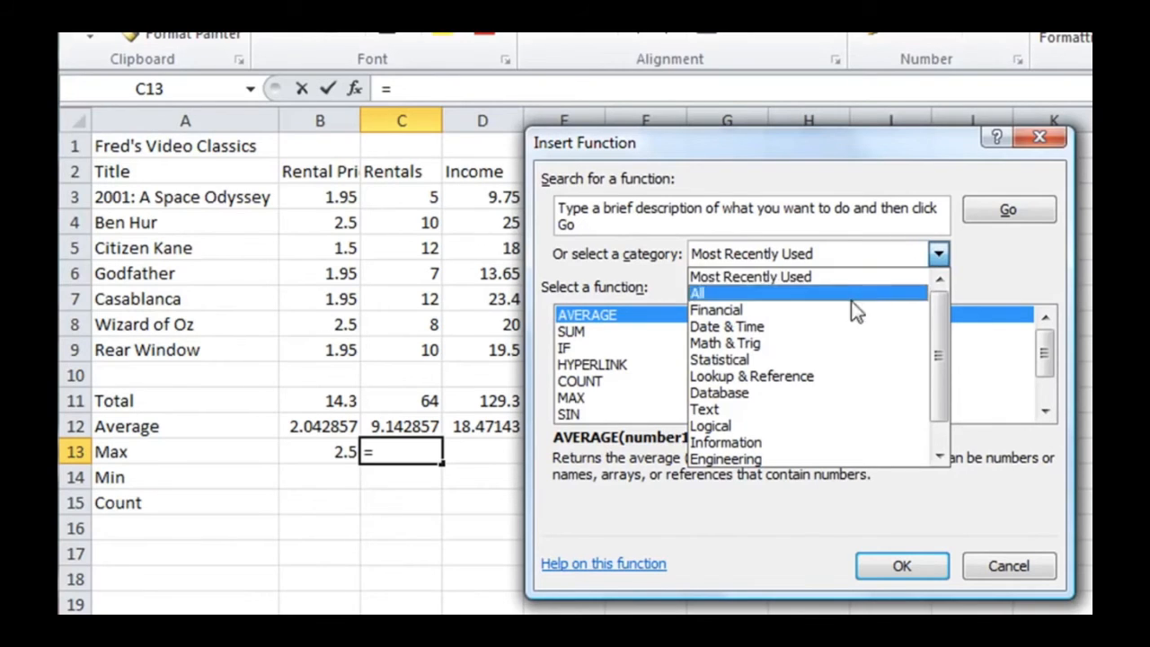
pyautogui.click(757, 360)
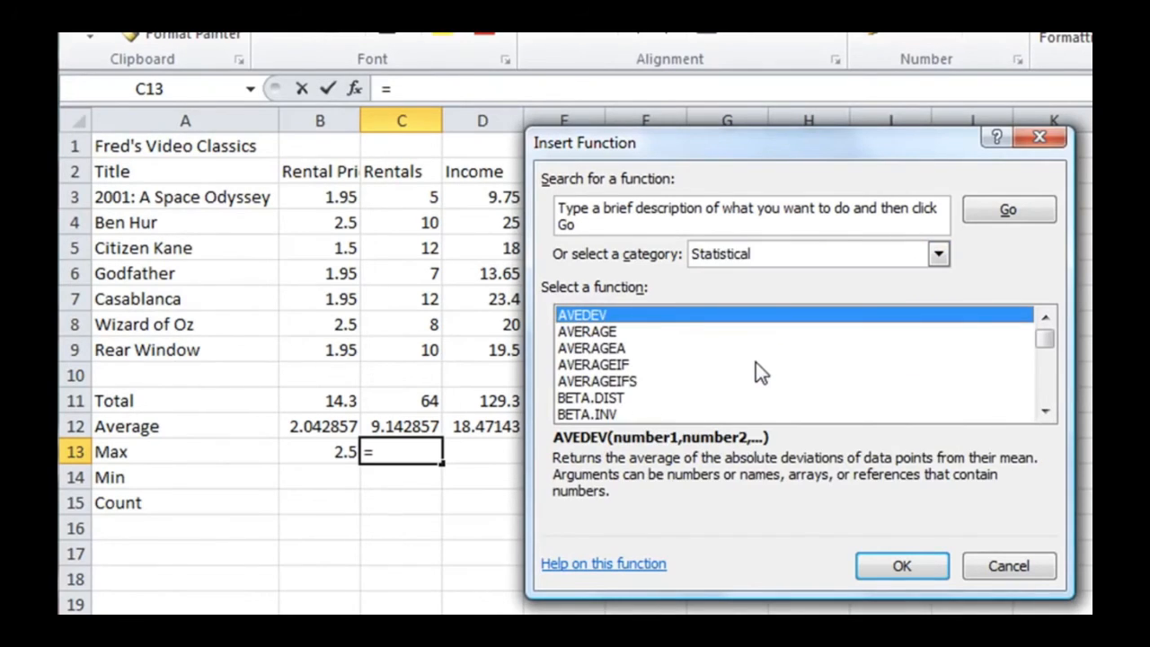
pyautogui.moveTo(1044, 338)
pyautogui.mouseDown()
pyautogui.moveTo(1044, 372)
pyautogui.moveTo(1044, 337)
pyautogui.mouseUp()
pyautogui.press('m')
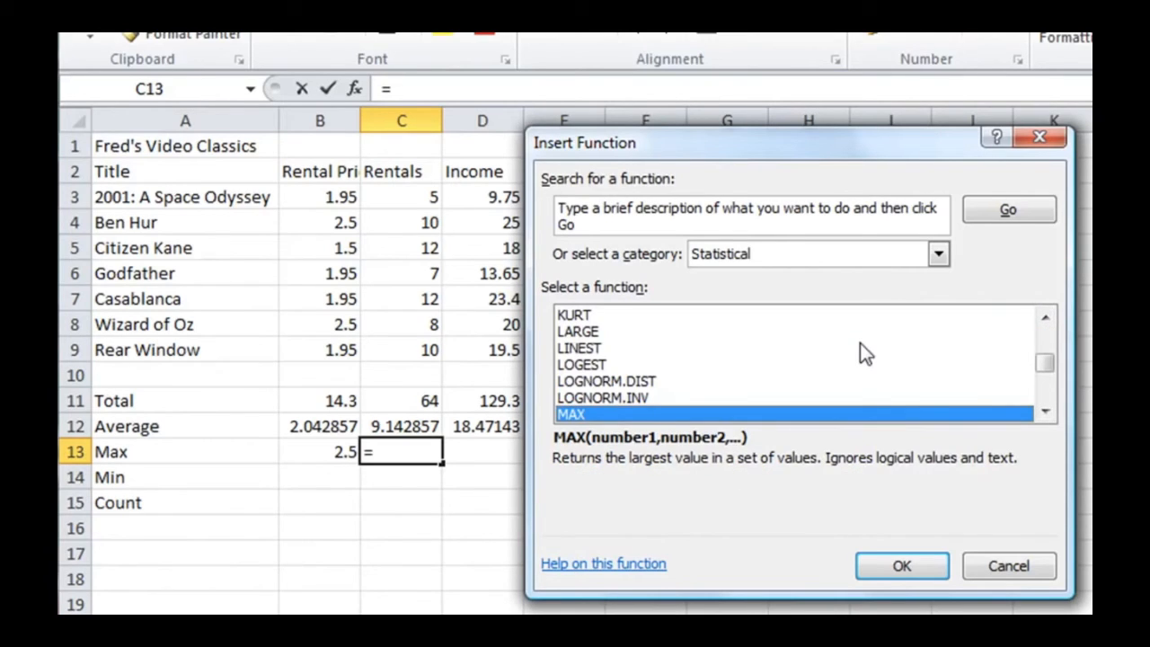
pyautogui.click(1047, 413)
pyautogui.click(1047, 414)
pyautogui.click(1047, 413)
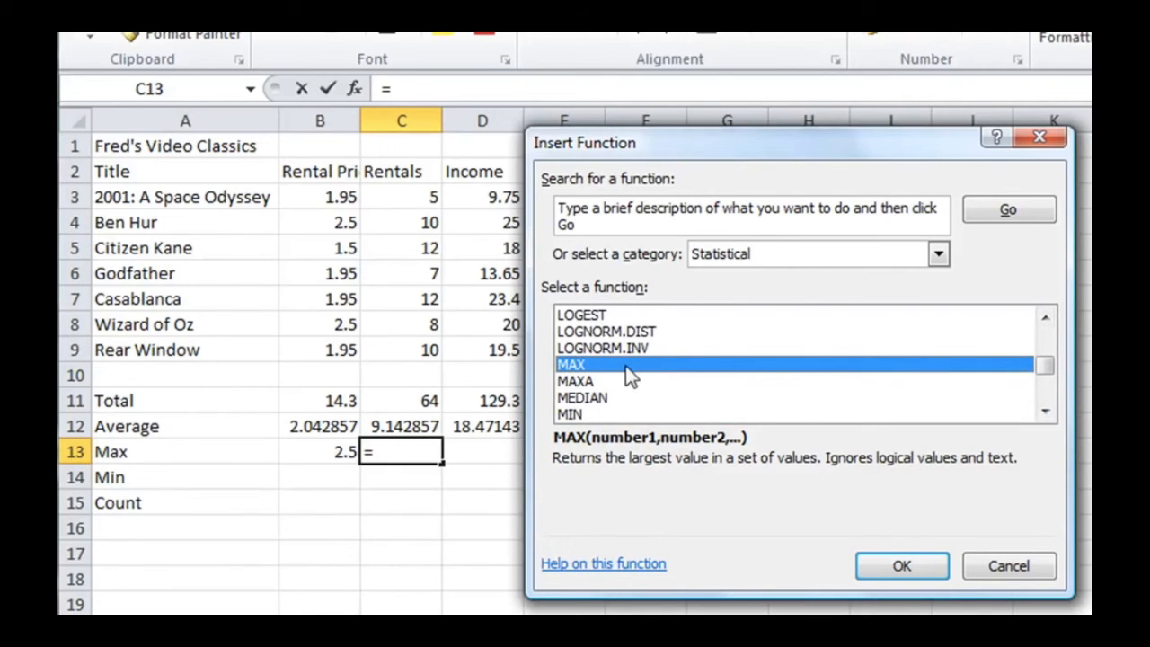
pyautogui.click(902, 564)
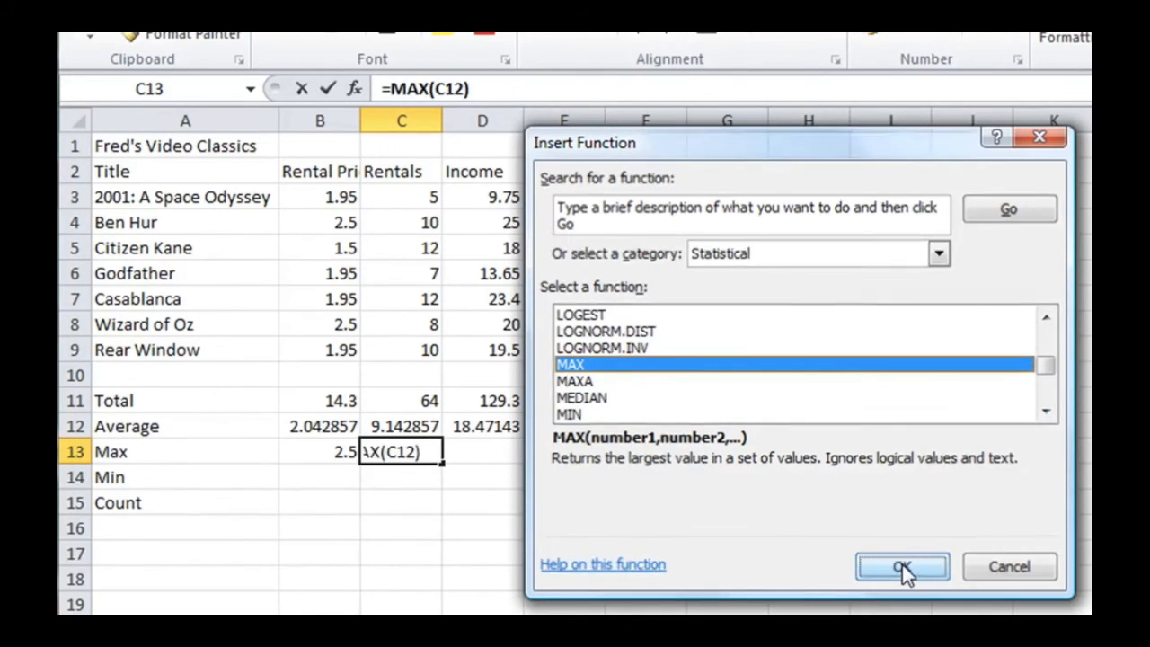
# Step: Set the MAX function's Number1 argument to the Rentals range C3:C9 and complete the formula
pyautogui.moveTo(569, 160); pyautogui.dragTo(616, 167)
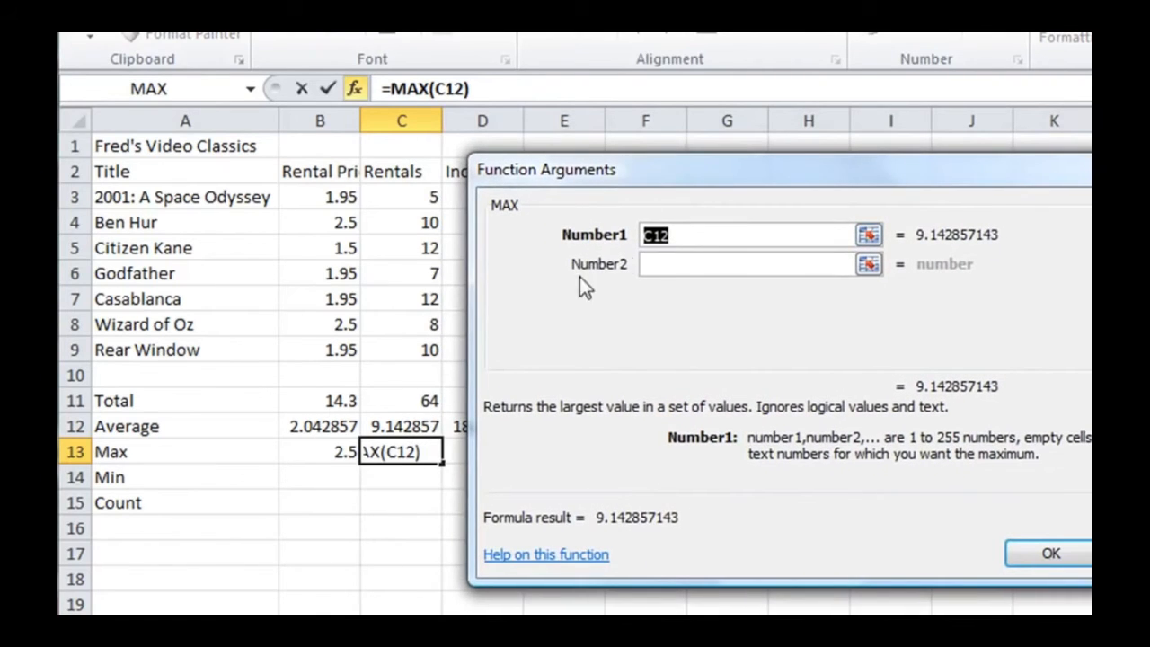
pyautogui.click(423, 193)
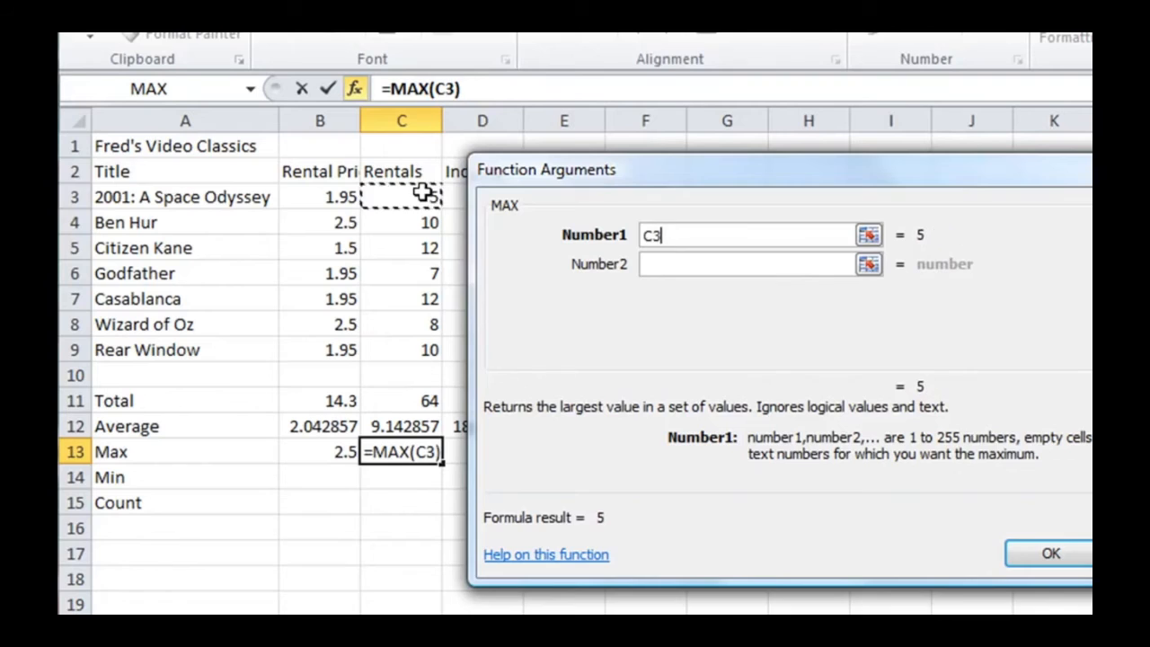
pyautogui.moveTo(423, 192); pyautogui.dragTo(414, 342)
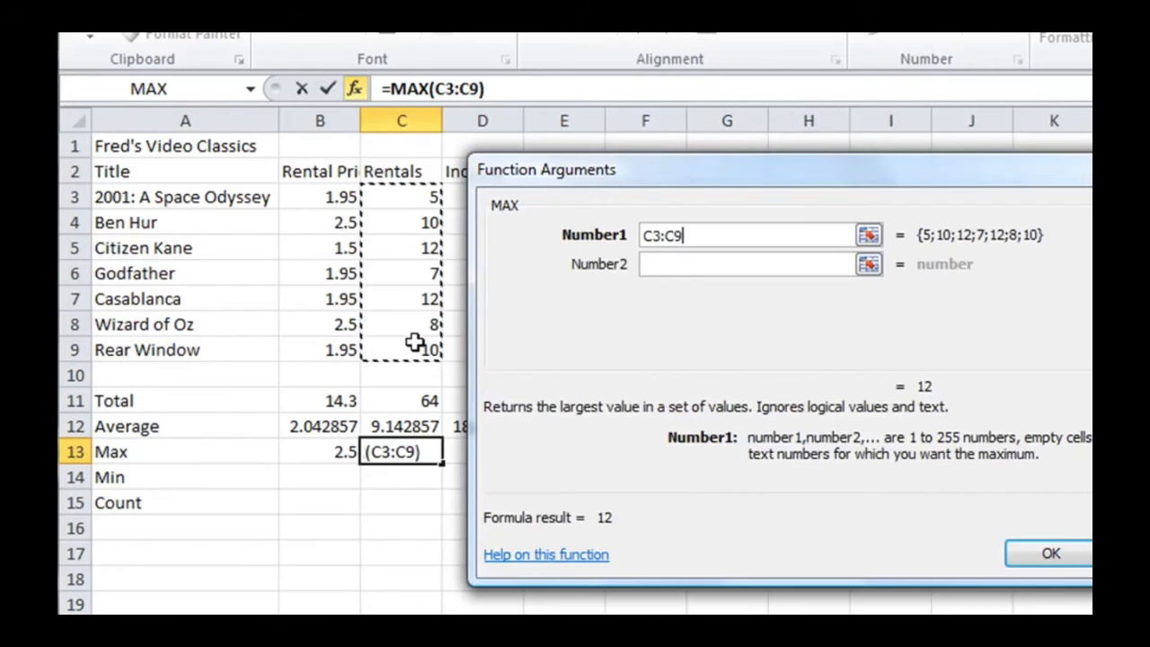
pyautogui.click(1048, 545)
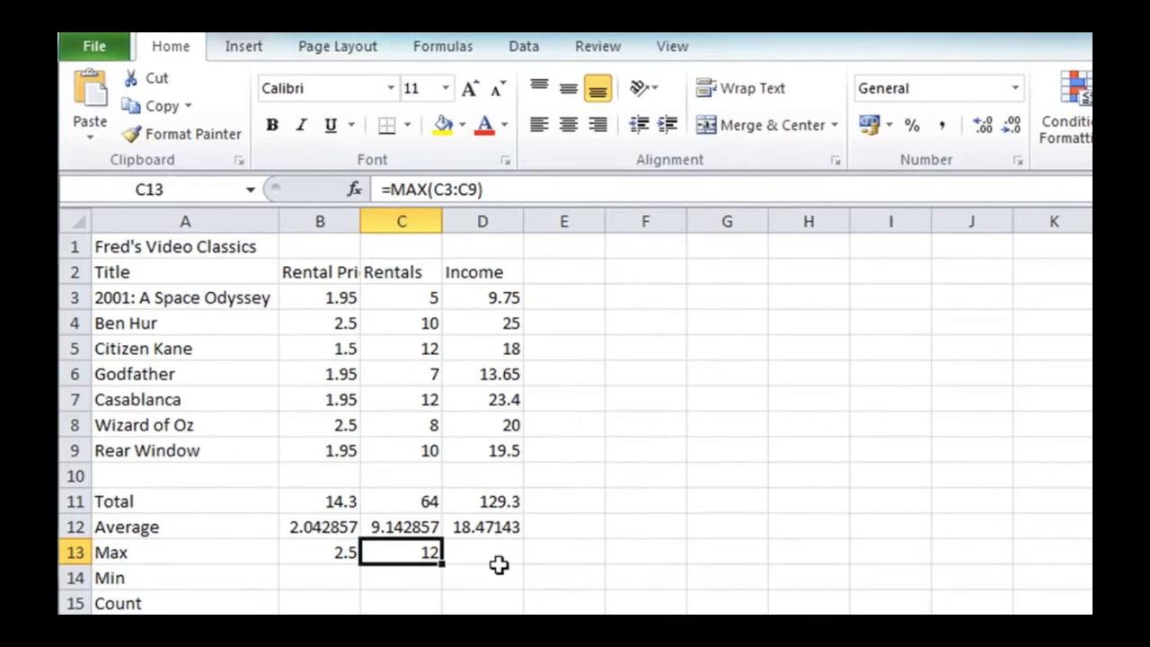
# Step: Enter the formula =min(B3:B9) in B14 to find the lowest rental price
pyautogui.click(307, 579)
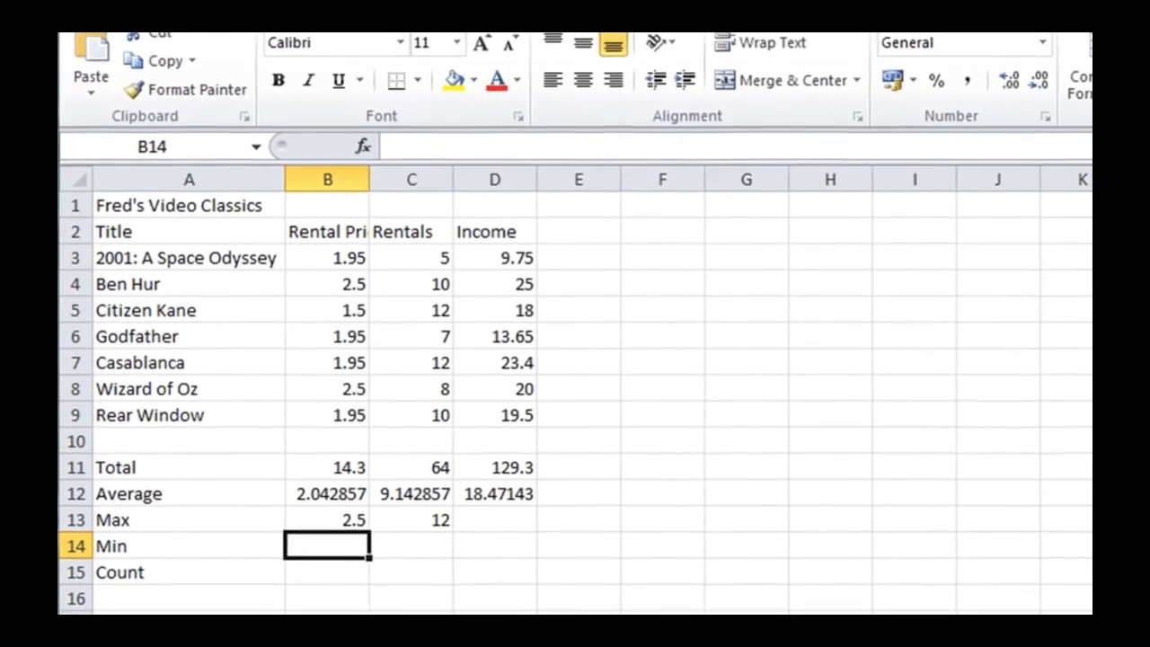
pyautogui.write('=min')
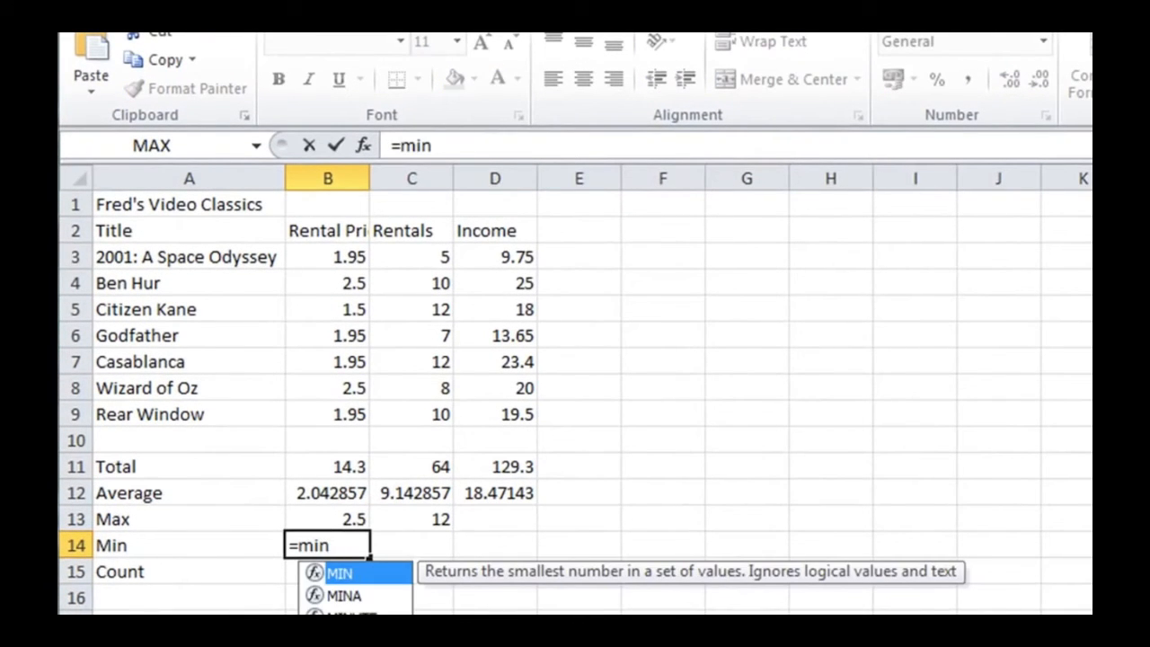
pyautogui.write('(')
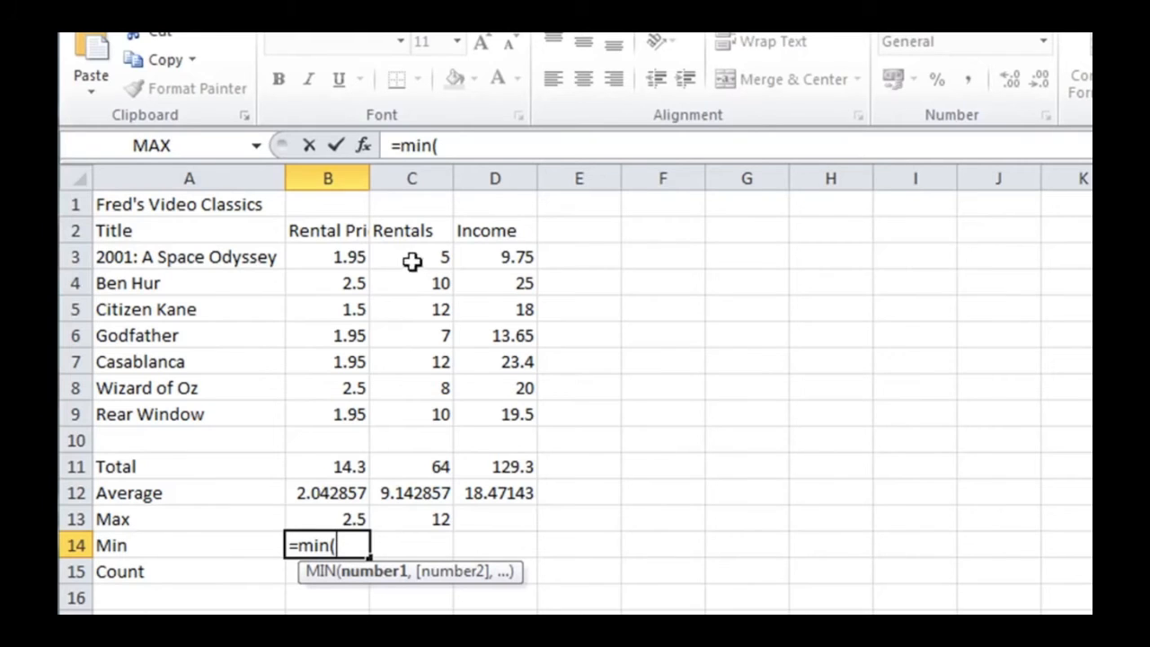
pyautogui.moveTo(344, 250); pyautogui.dragTo(326, 427)
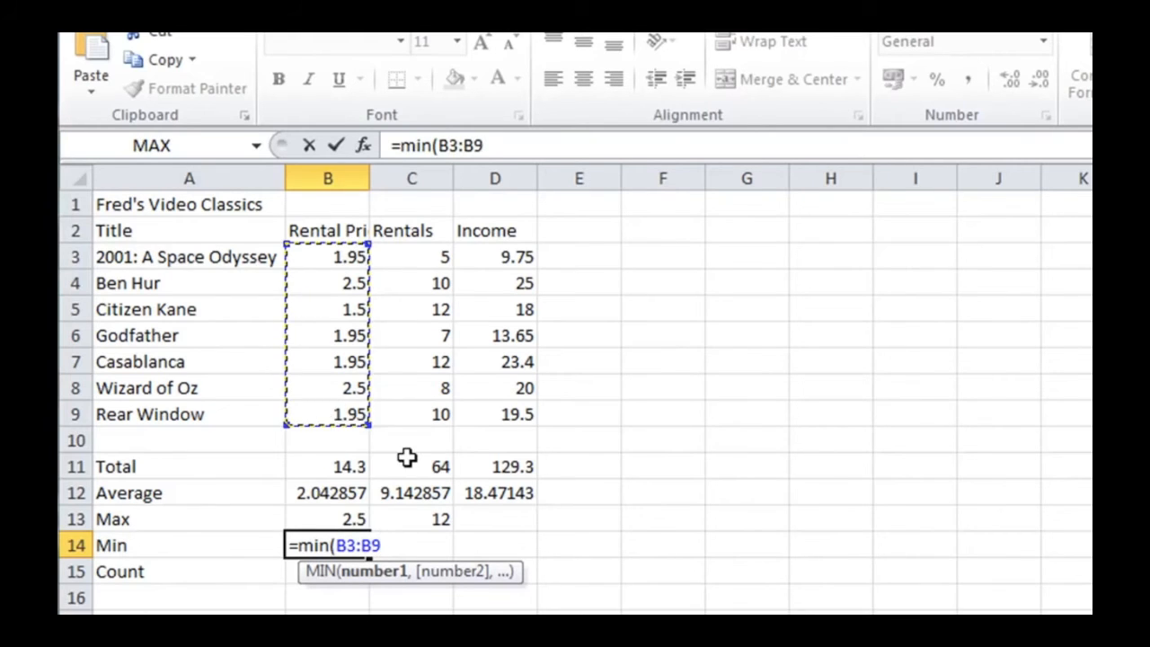
pyautogui.write(')')
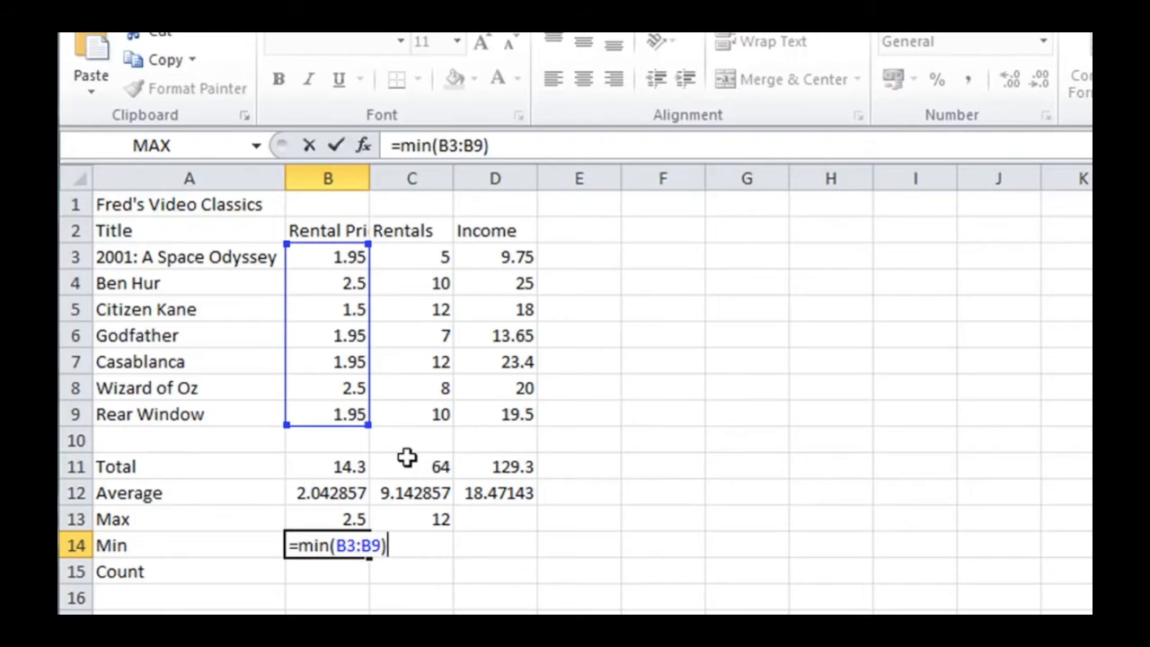
pyautogui.click(334, 146)
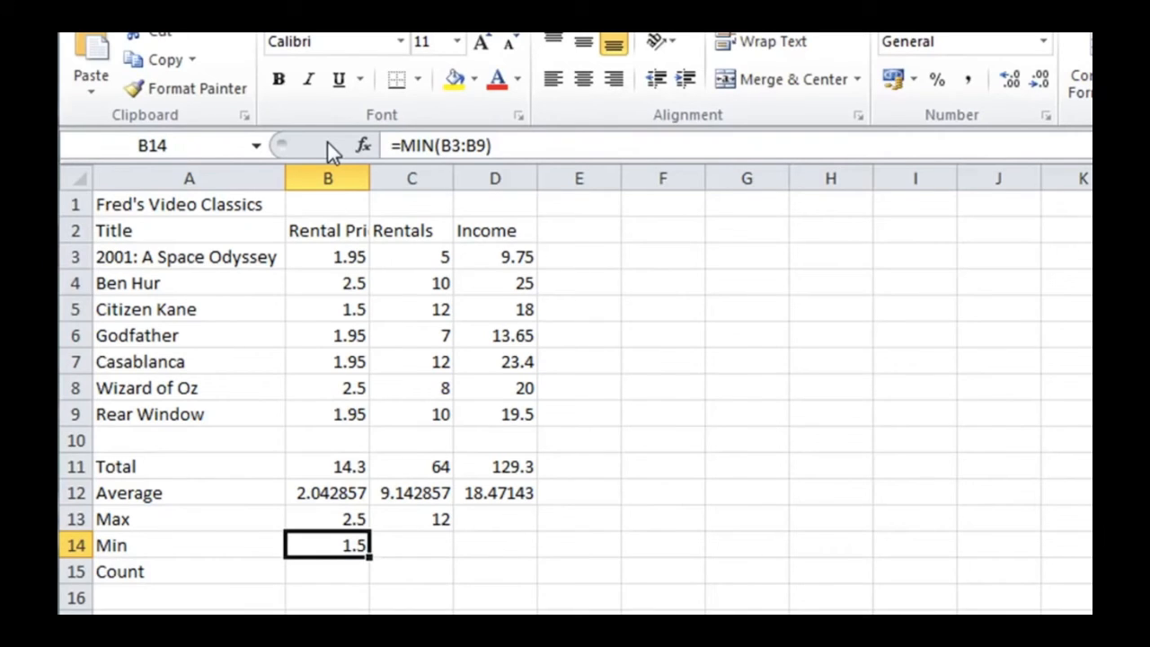
# Step: Start a MIN formula in C14 with Insert Function, choosing the function from the Statistical category
pyautogui.click(392, 542)
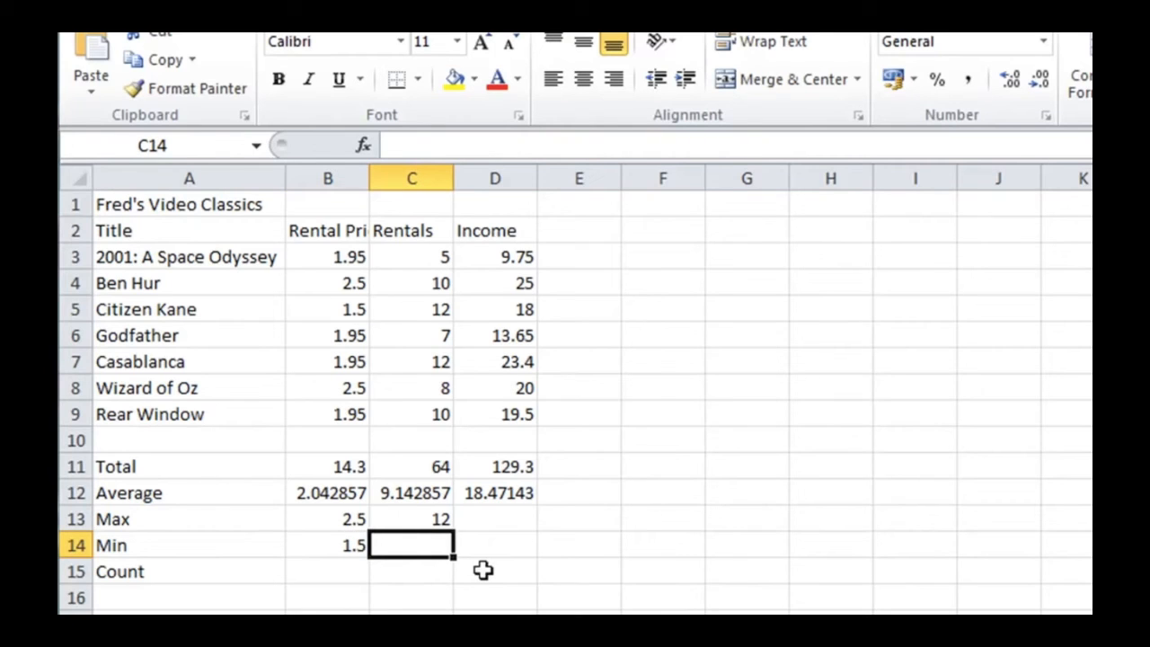
pyautogui.click(360, 146)
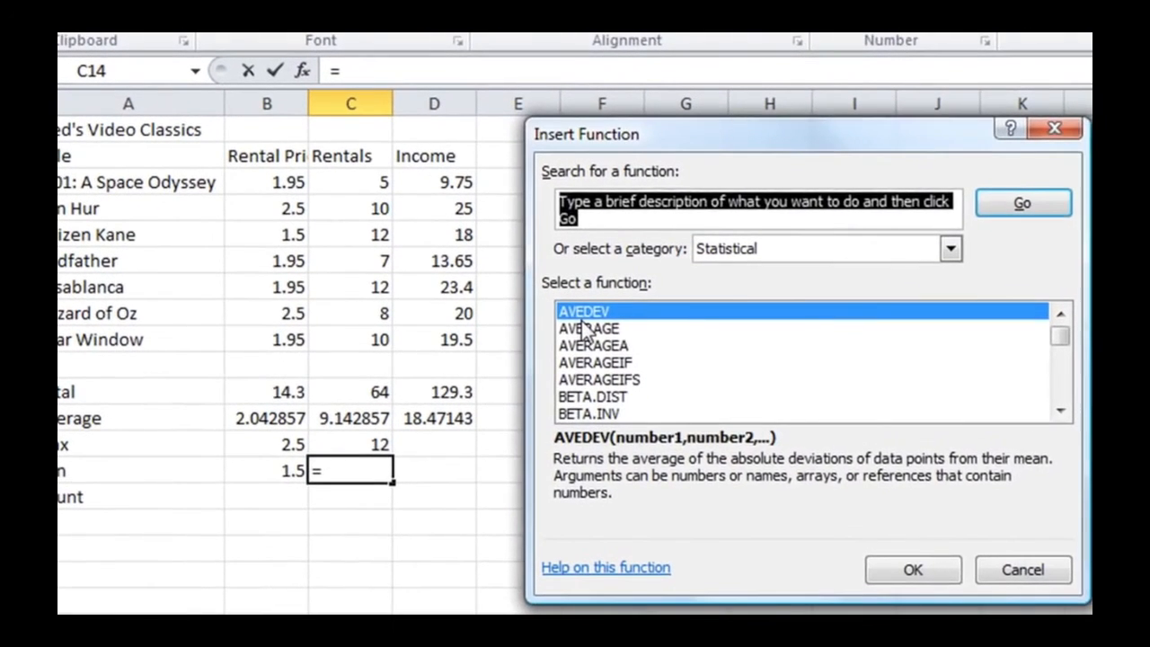
pyautogui.click(617, 369)
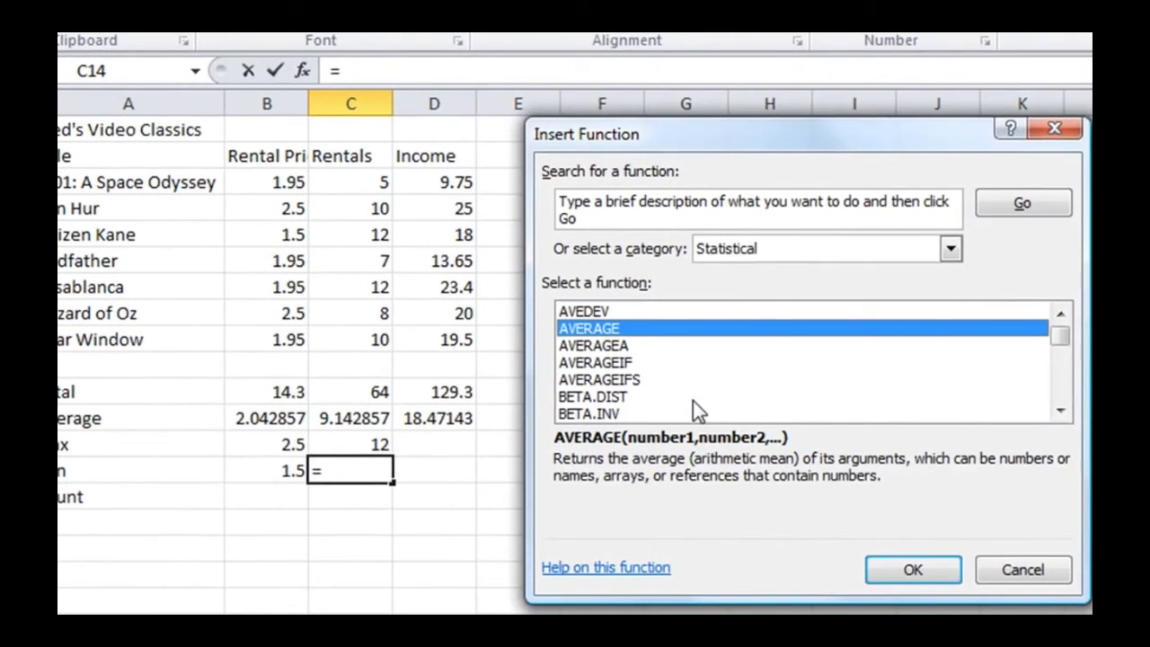
pyautogui.press('m')
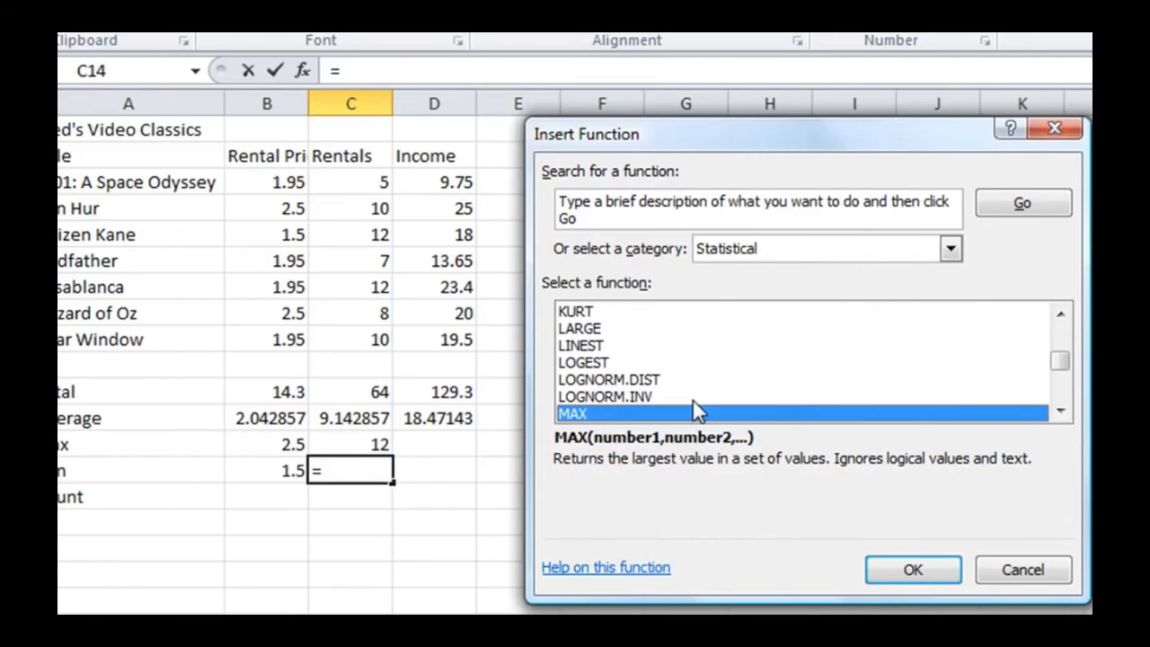
pyautogui.click(1060, 412)
pyautogui.click(1059, 411)
pyautogui.click(1059, 411)
pyautogui.click(1060, 411)
pyautogui.click(1060, 411)
pyautogui.click(635, 379)
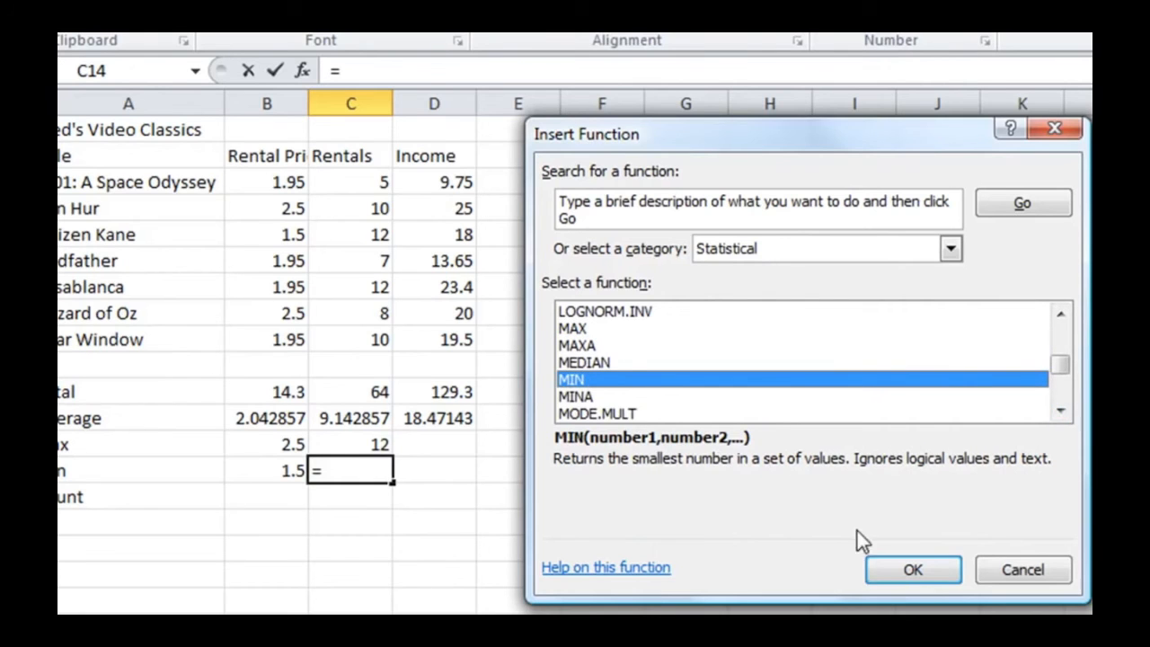
pyautogui.click(935, 573)
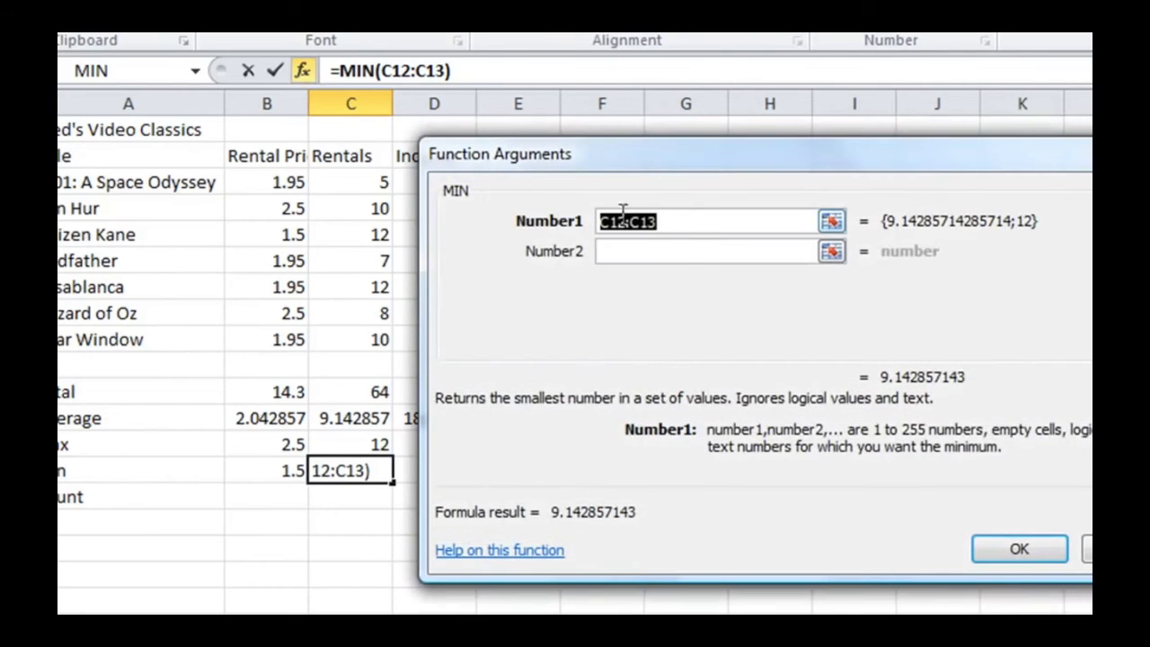
# Step: Set the MIN function's Number1 argument to the Rentals range C3:C9 and complete the formula
pyautogui.moveTo(362, 185); pyautogui.dragTo(359, 332)
pyautogui.moveTo(360, 333); pyautogui.dragTo(360, 333)
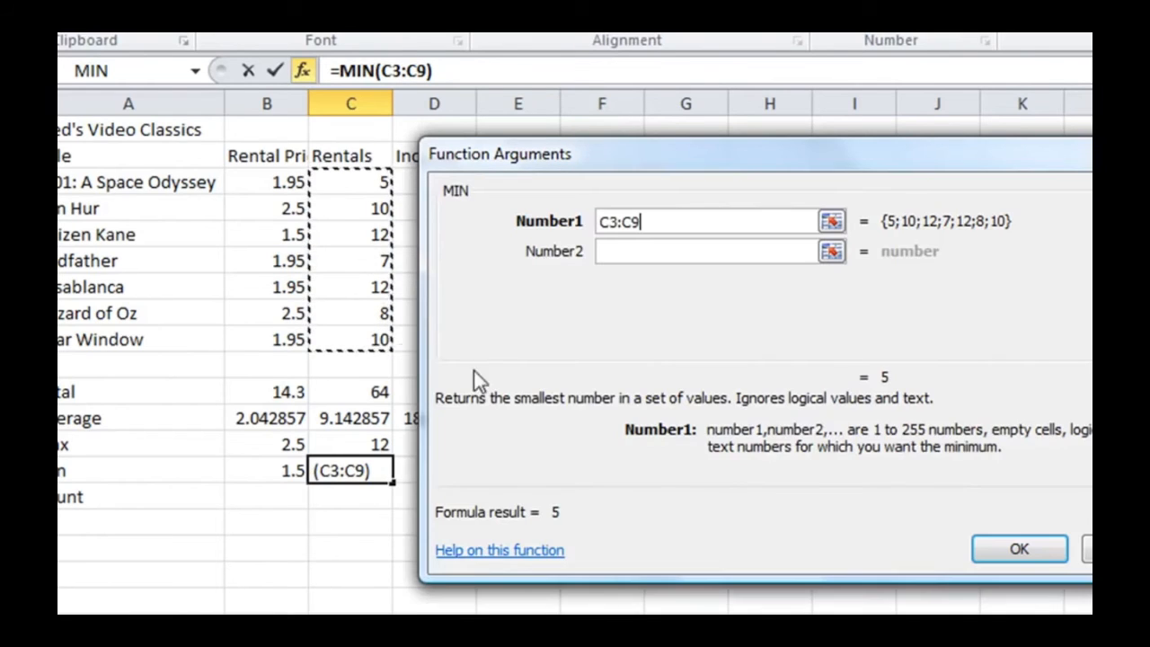
pyautogui.click(1028, 547)
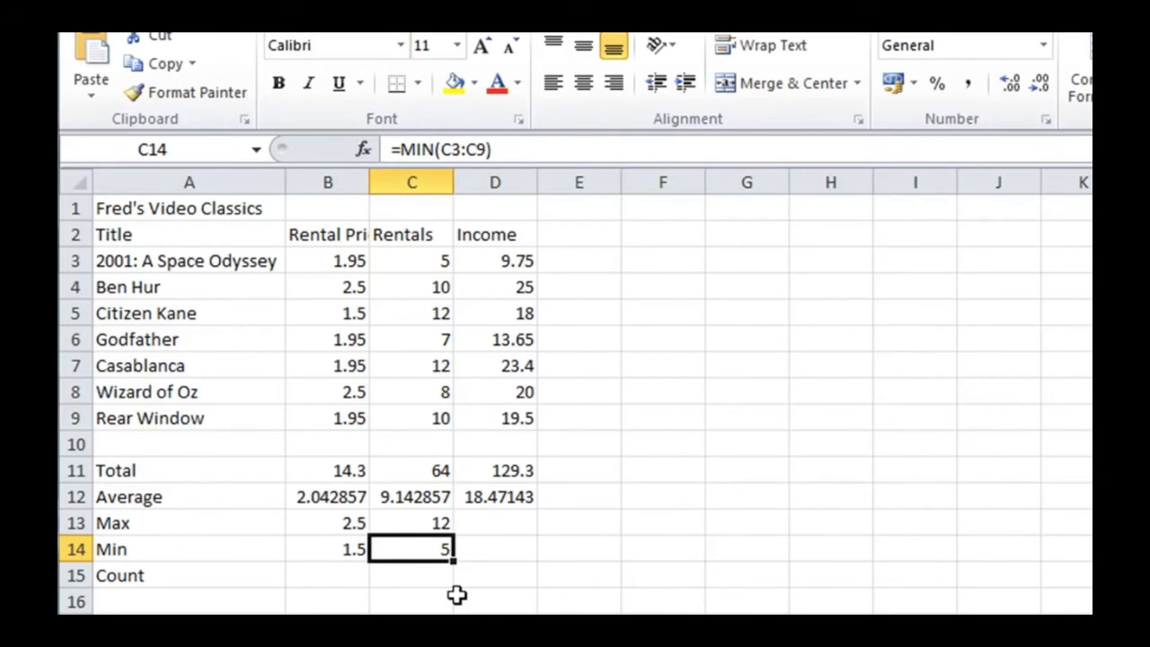
# Step: Enter the formula =count(B3:B9) in B15 to count the rental prices
pyautogui.click(350, 579)
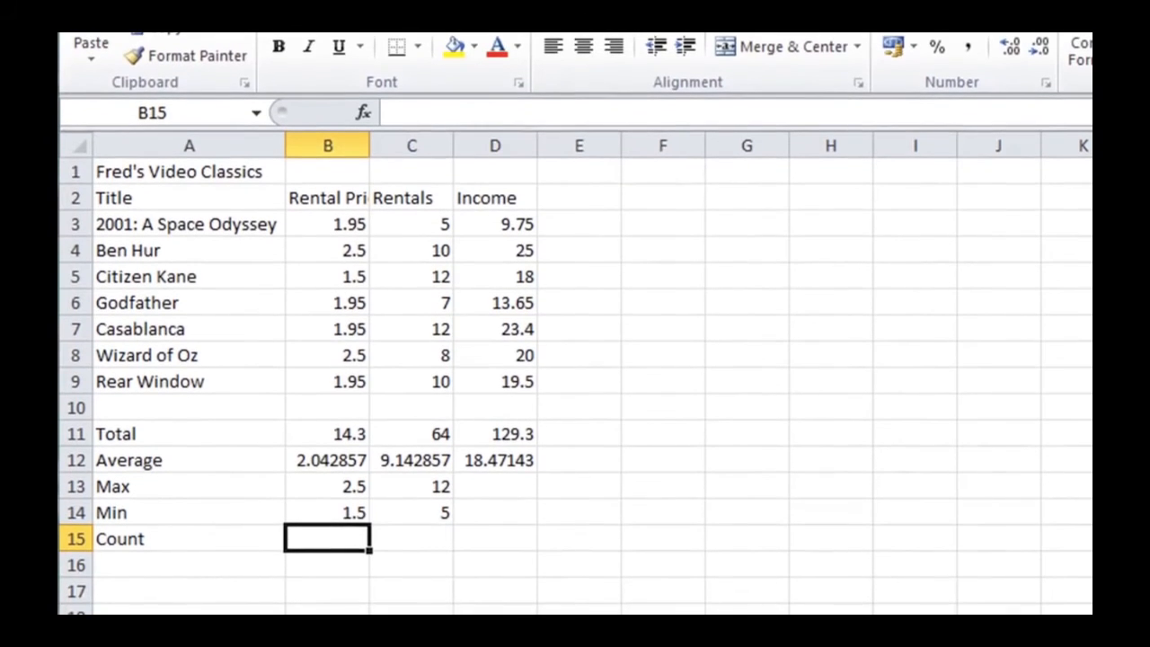
pyautogui.write('=co')
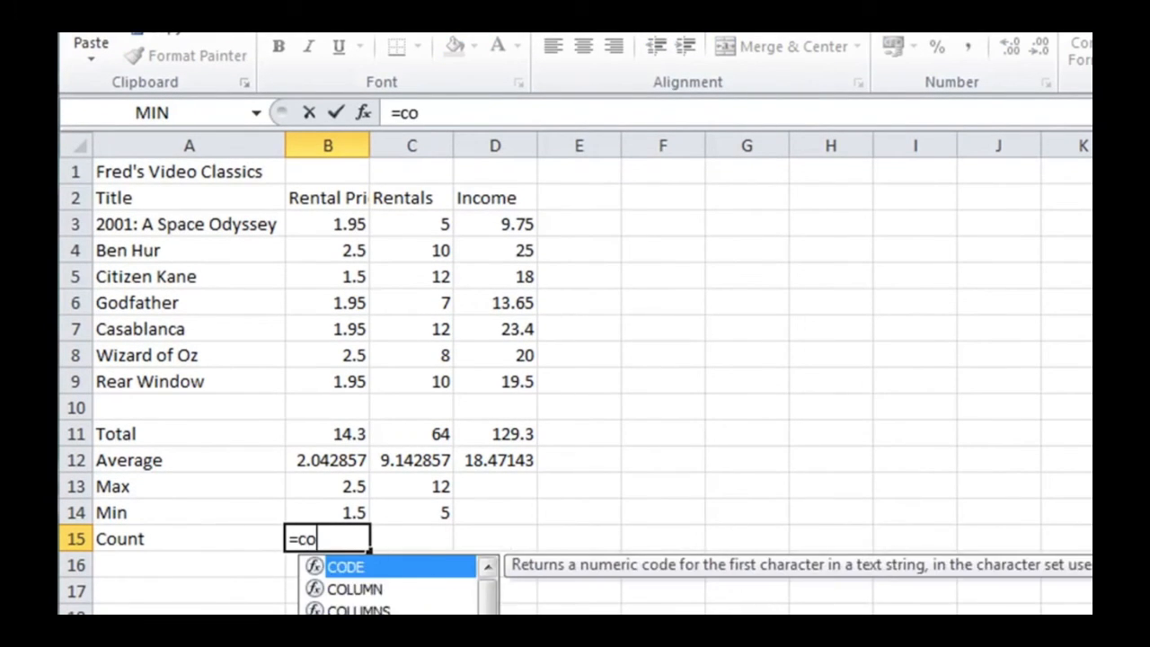
pyautogui.write('unt(')
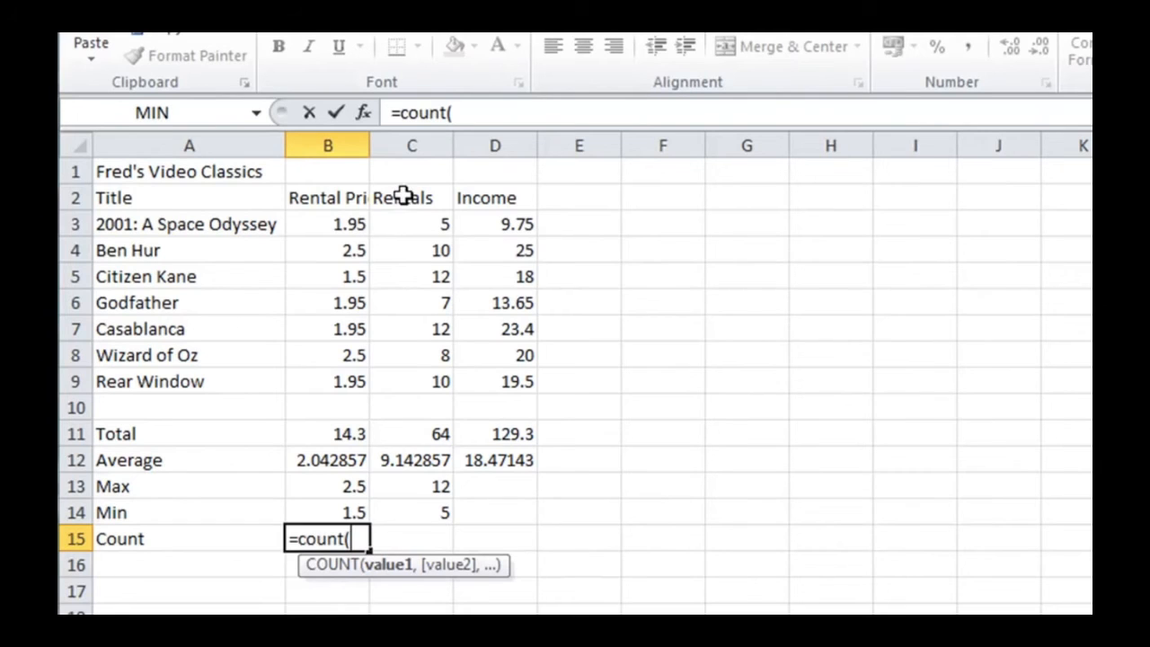
pyautogui.moveTo(347, 233); pyautogui.dragTo(327, 378)
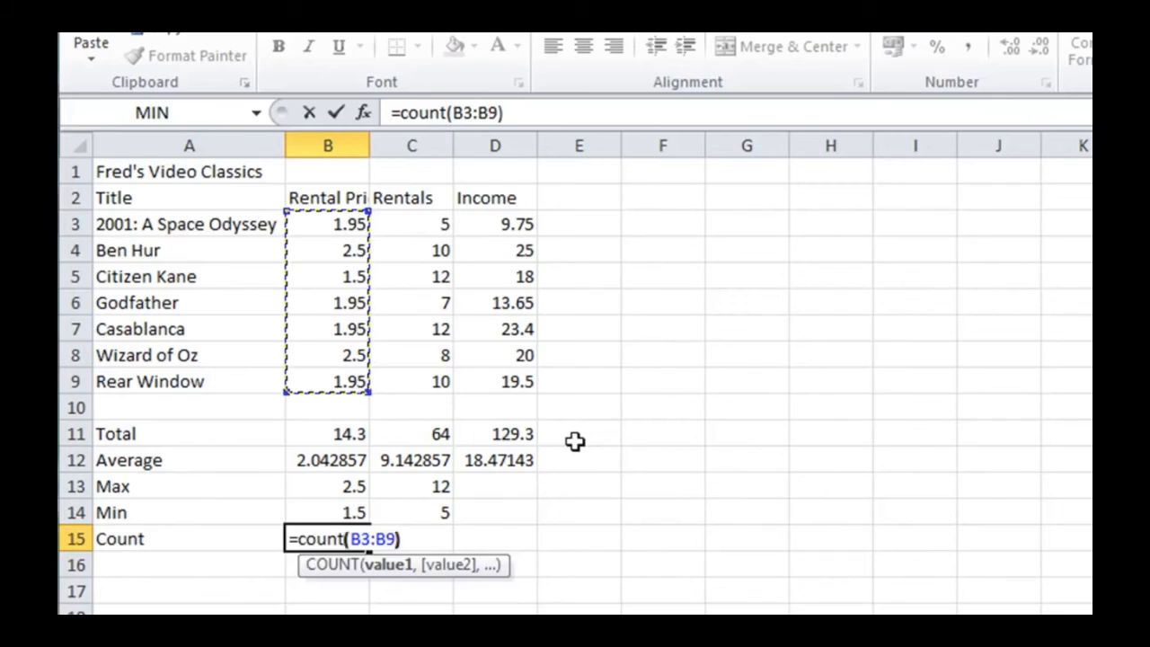
pyautogui.write(')')
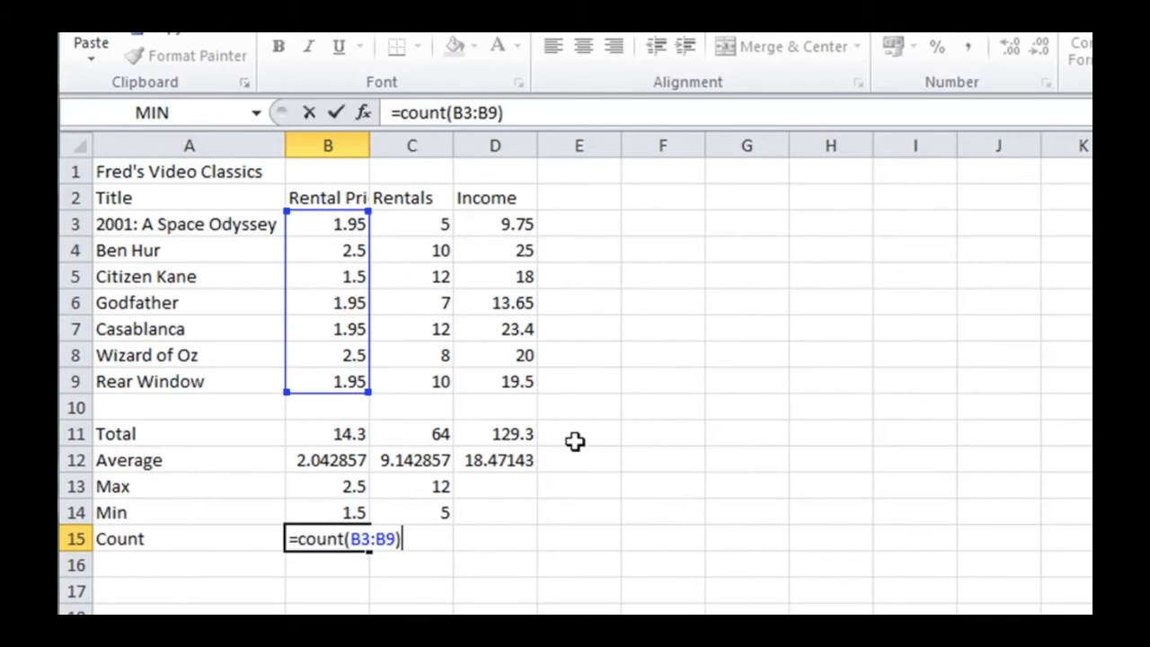
pyautogui.press('Return')
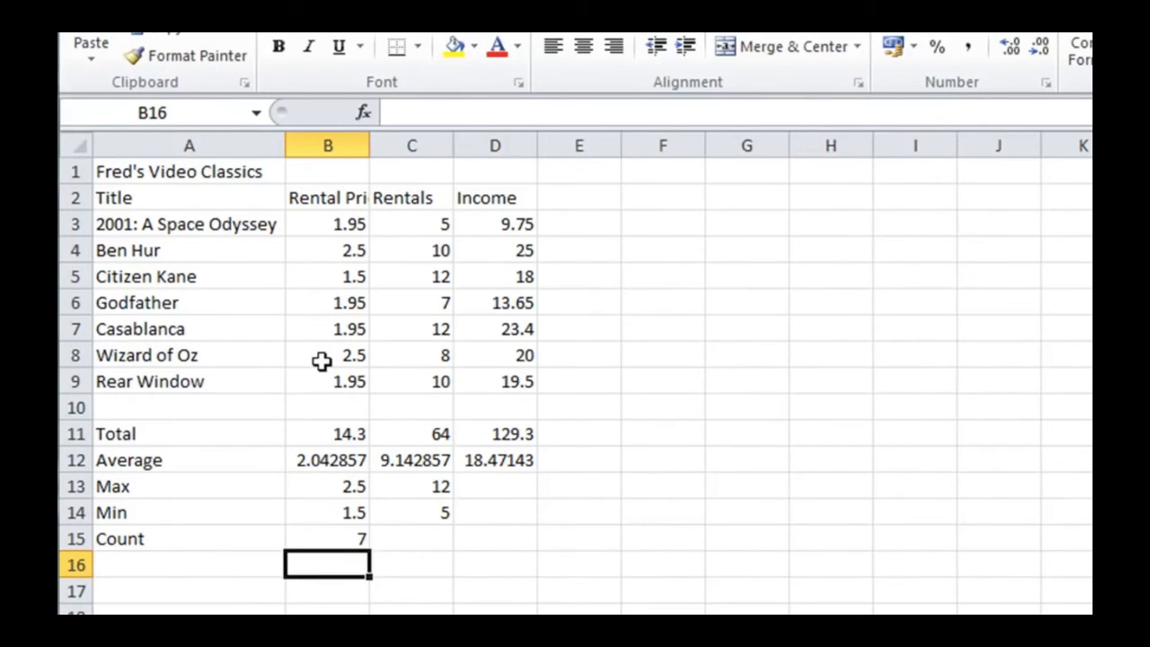
# Step: Start a COUNT formula in C15 with Insert Function, choosing the function from the Statistical category
pyautogui.click(411, 539)
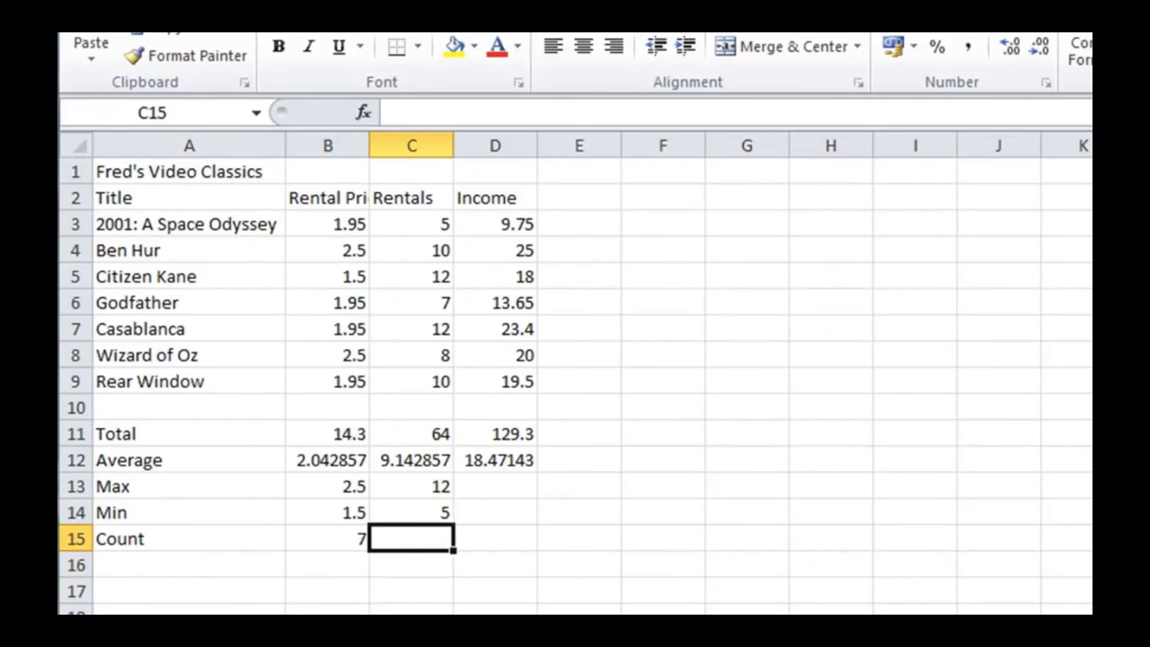
pyautogui.click(362, 113)
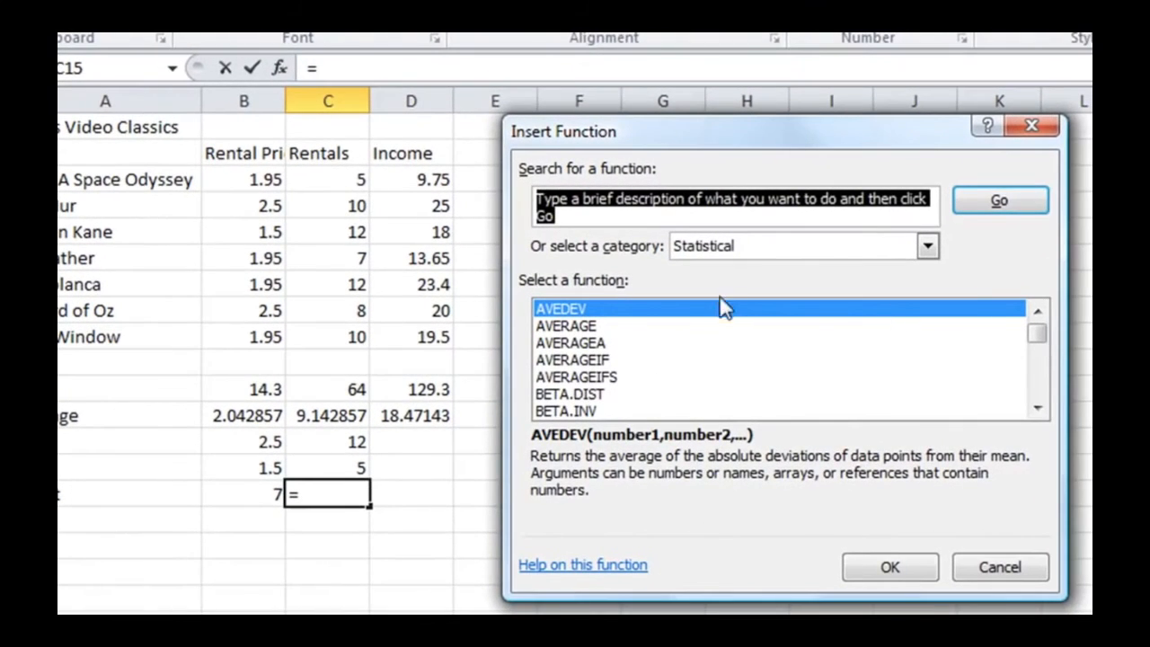
pyautogui.click(577, 312)
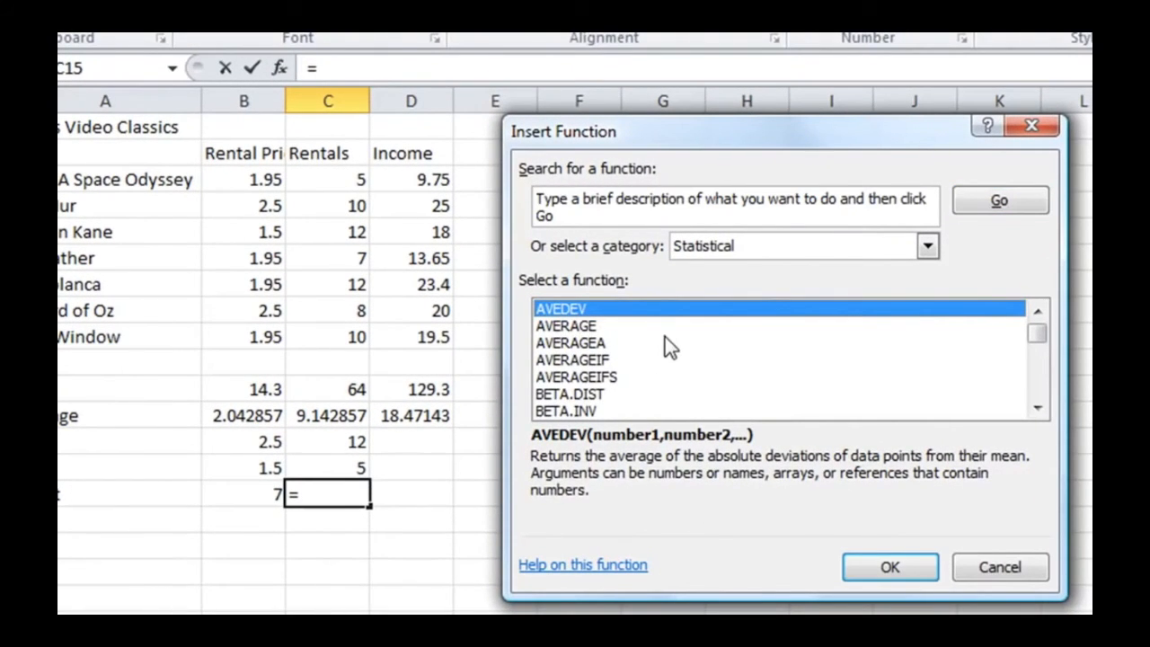
pyautogui.press('c')
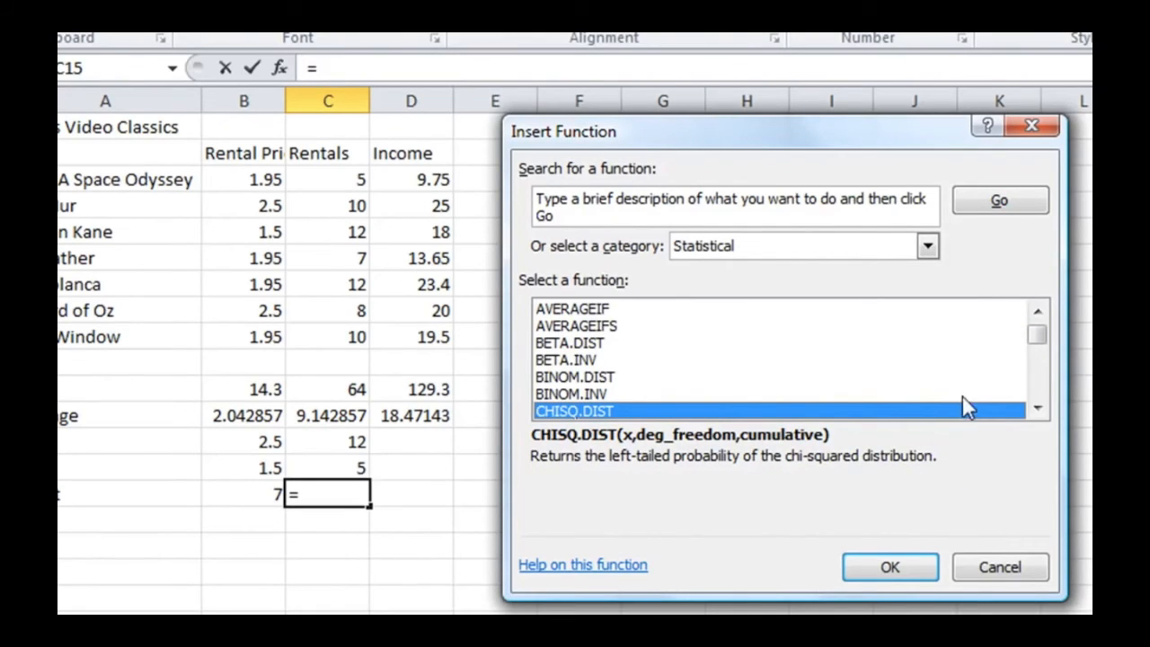
pyautogui.click(1044, 409)
pyautogui.click(1044, 410)
pyautogui.click(1044, 409)
pyautogui.click(1044, 410)
pyautogui.click(1044, 410)
pyautogui.click(1045, 409)
pyautogui.click(1038, 408)
pyautogui.click(1037, 408)
pyautogui.click(1037, 408)
pyautogui.click(1038, 408)
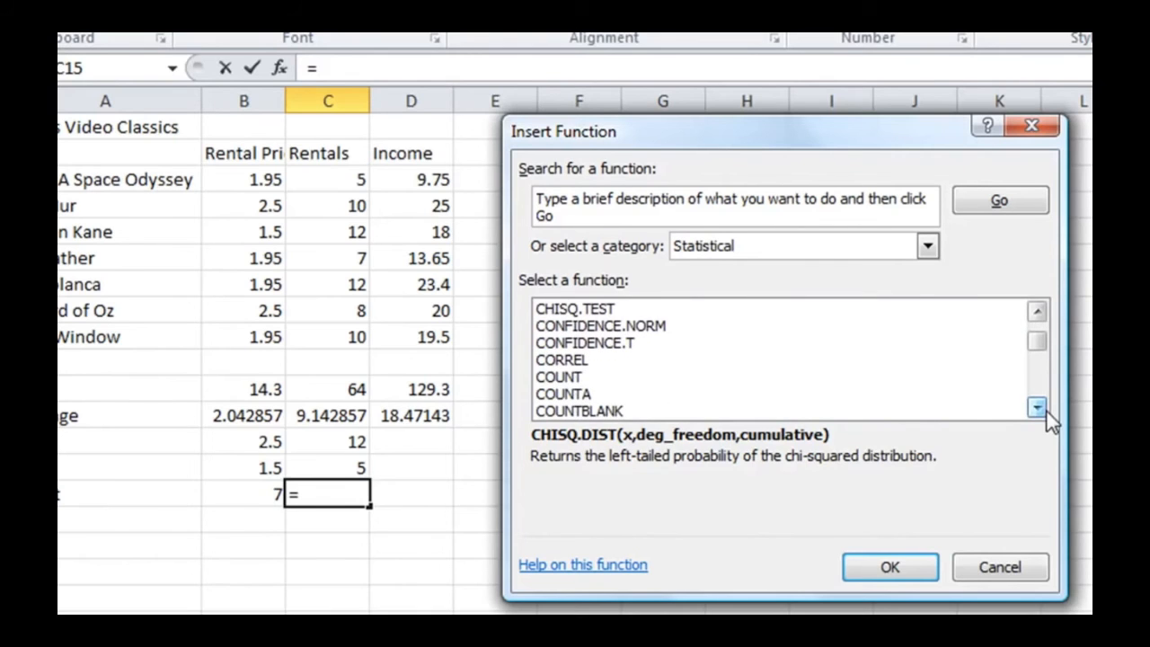
pyautogui.click(575, 379)
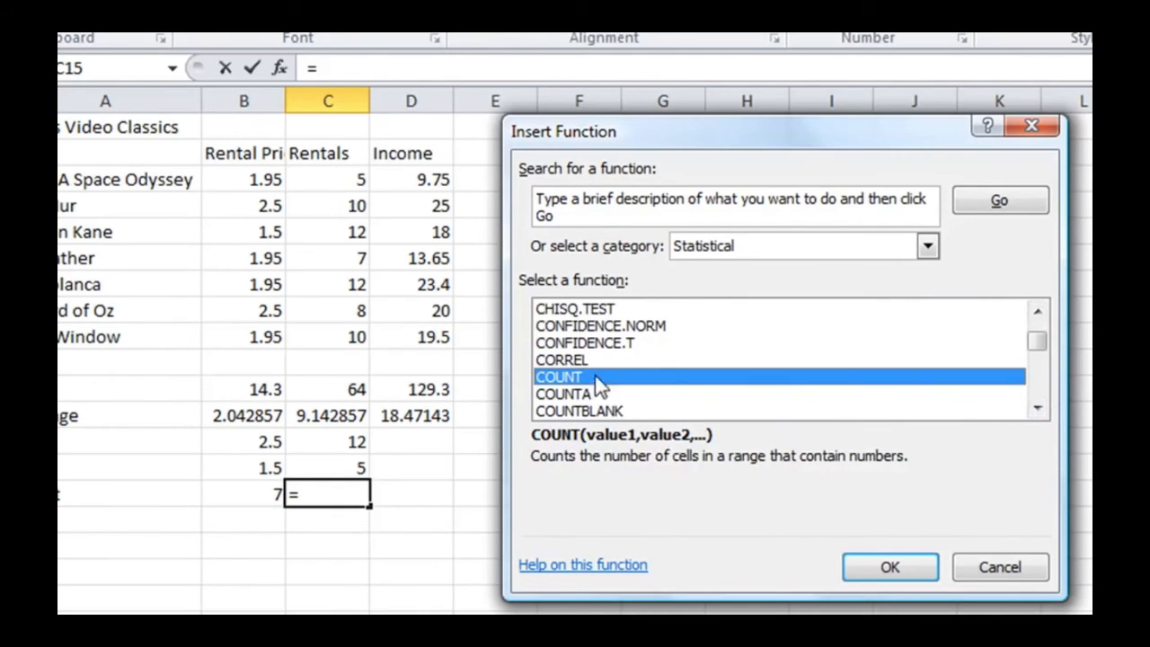
pyautogui.click(876, 568)
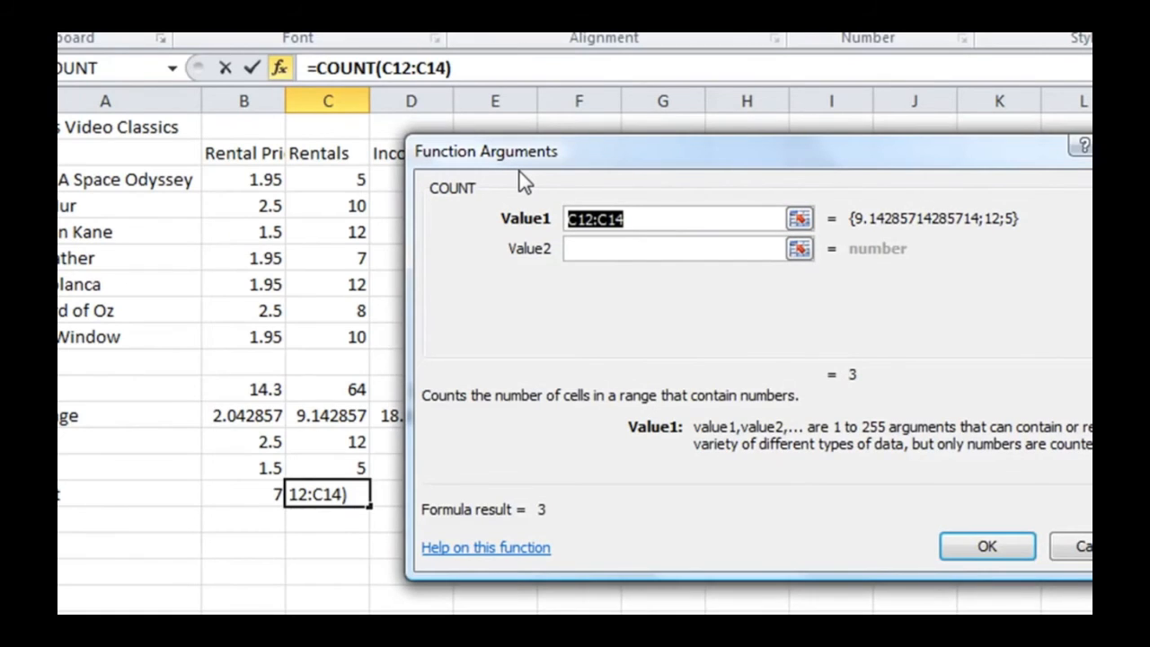
# Step: Set the COUNT function's Value1 argument to the Rentals range C3:C9 and complete the formula
pyautogui.click(341, 180)
pyautogui.moveTo(341, 181); pyautogui.dragTo(298, 348)
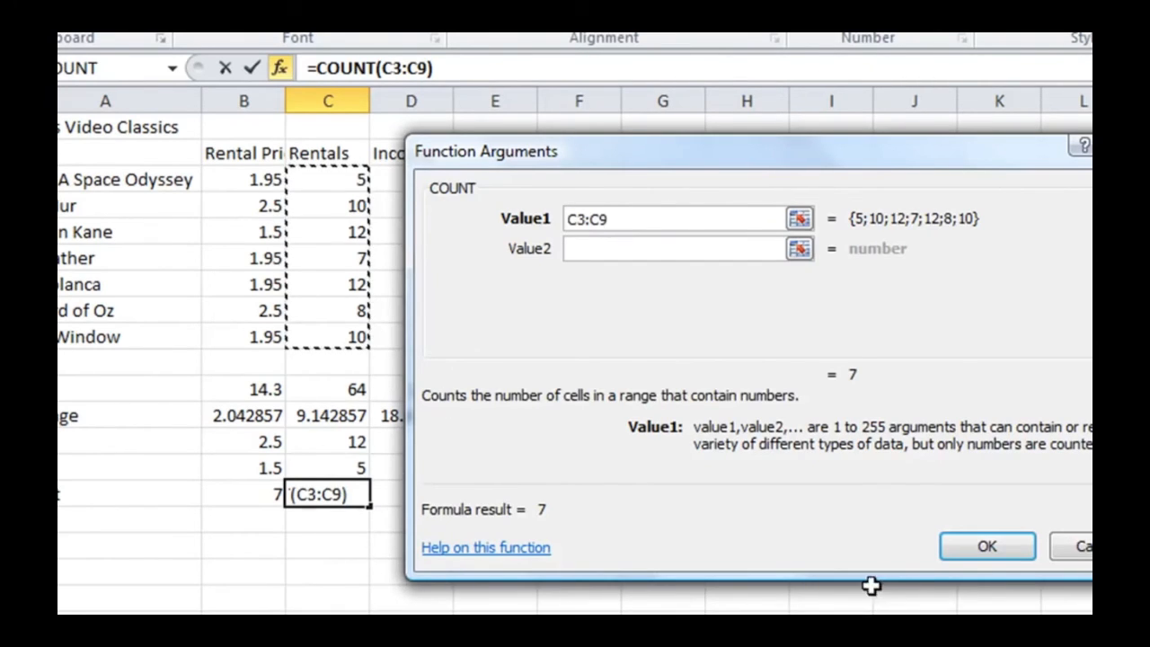
pyautogui.click(985, 547)
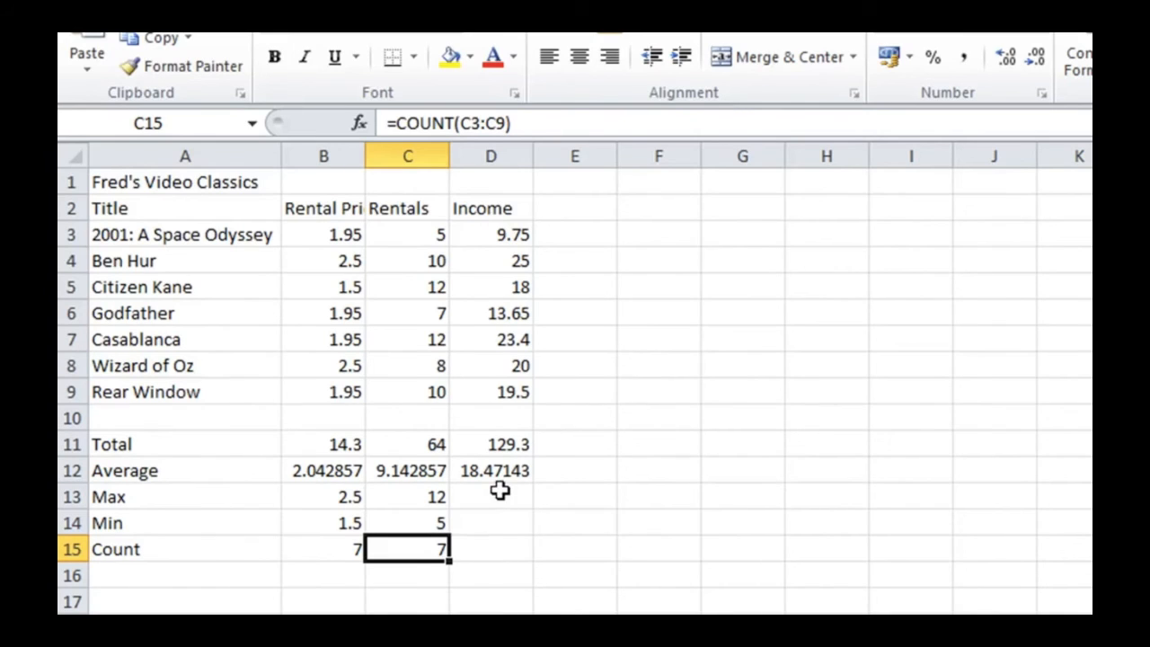
# Step: Fill the Max, Min and Count formulas from C13:C15 across into the Income column, D13:D15
pyautogui.click(413, 490)
pyautogui.moveTo(412, 491); pyautogui.dragTo(408, 551)
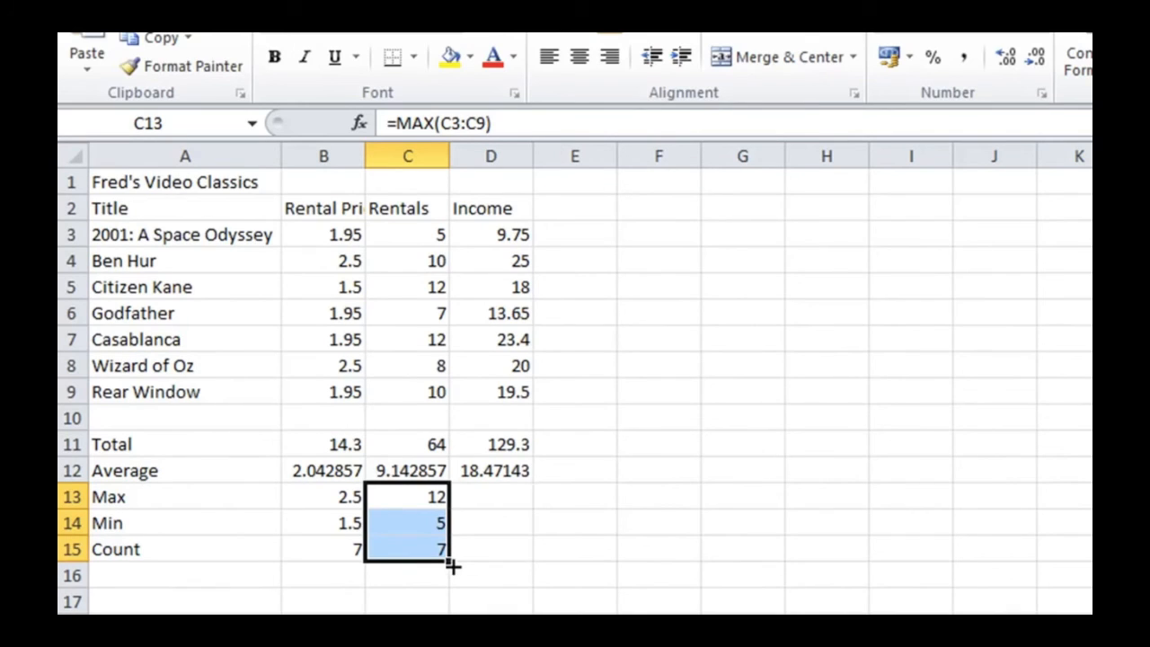
pyautogui.moveTo(453, 566); pyautogui.dragTo(503, 564)
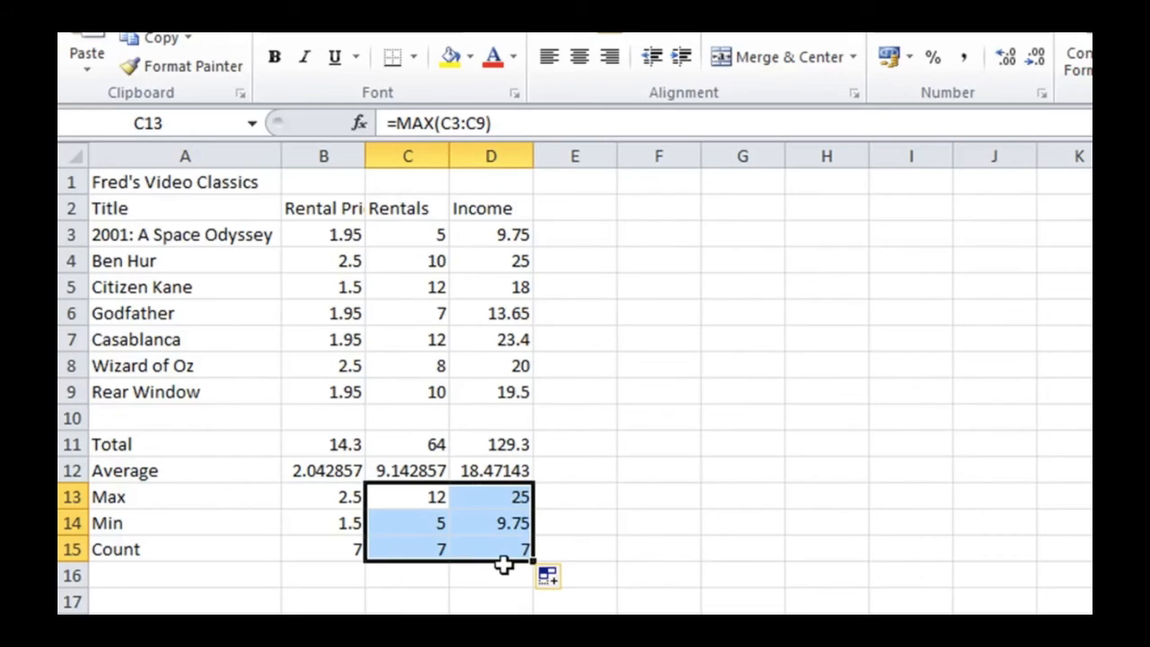
# Step: Examine the filled formulas in D13:D15 and compare their cell ranges with the originals in C13:C15
pyautogui.click(524, 495)
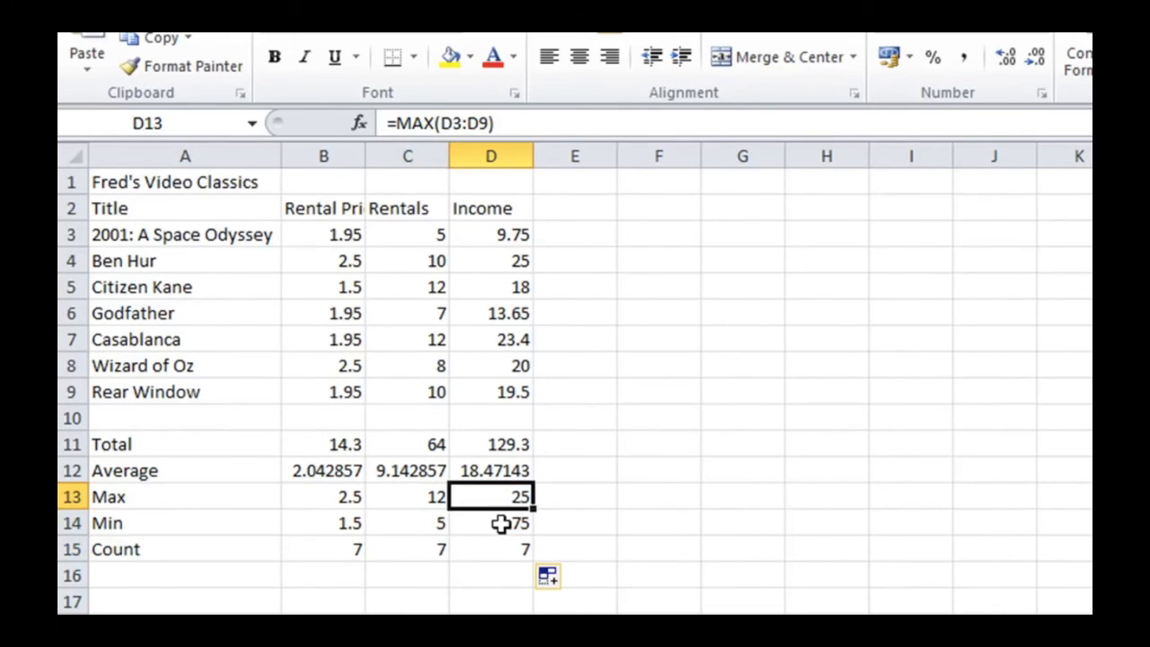
pyautogui.click(498, 525)
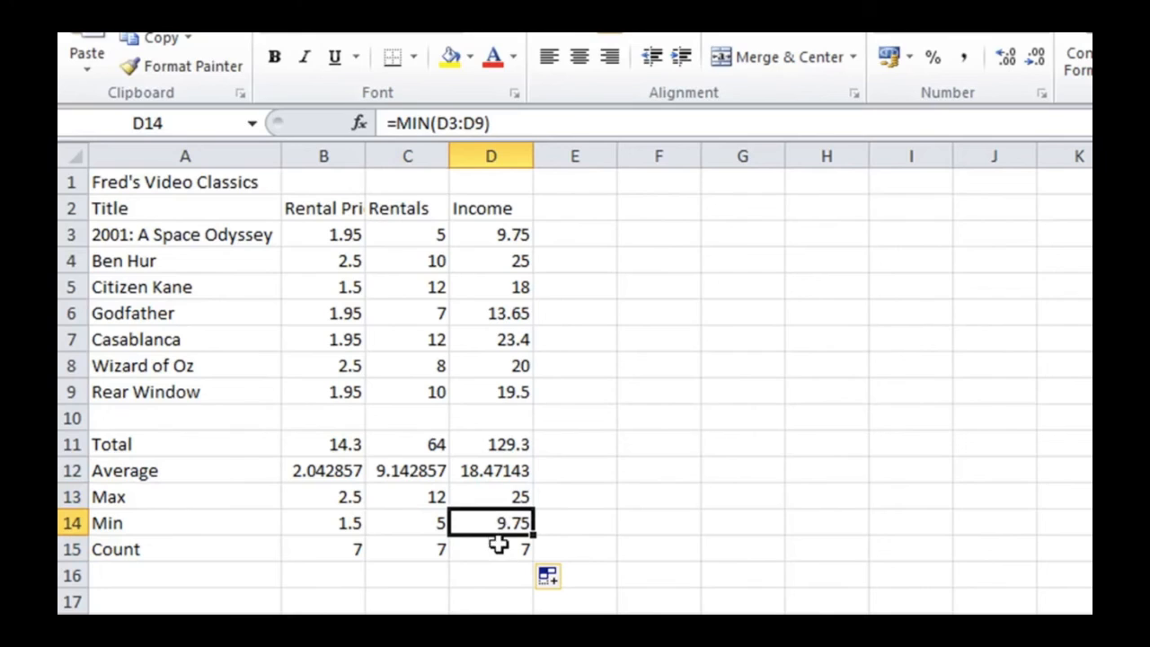
pyautogui.click(499, 547)
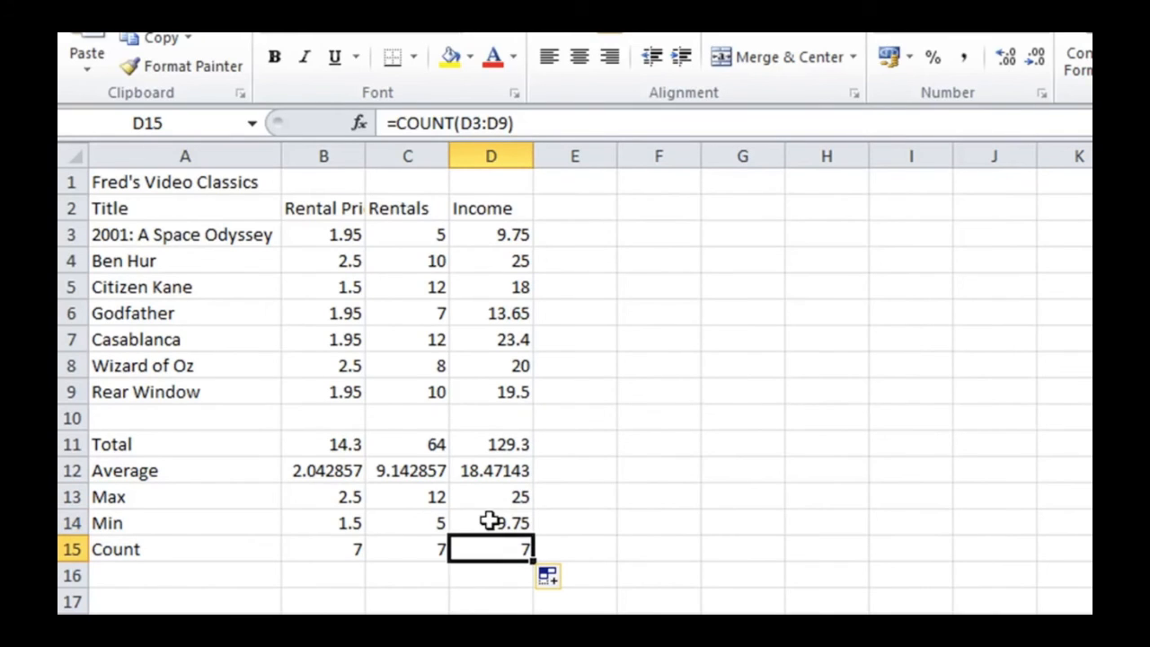
pyautogui.click(489, 521)
pyautogui.click(518, 493)
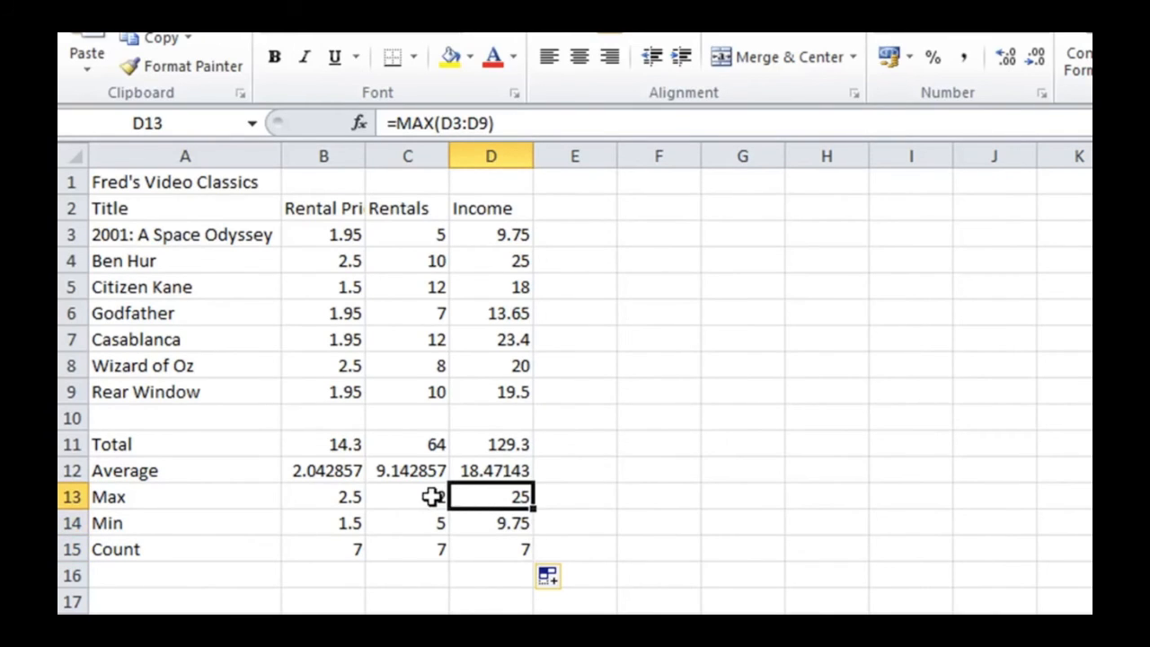
pyautogui.click(432, 496)
pyautogui.click(431, 523)
pyautogui.click(422, 547)
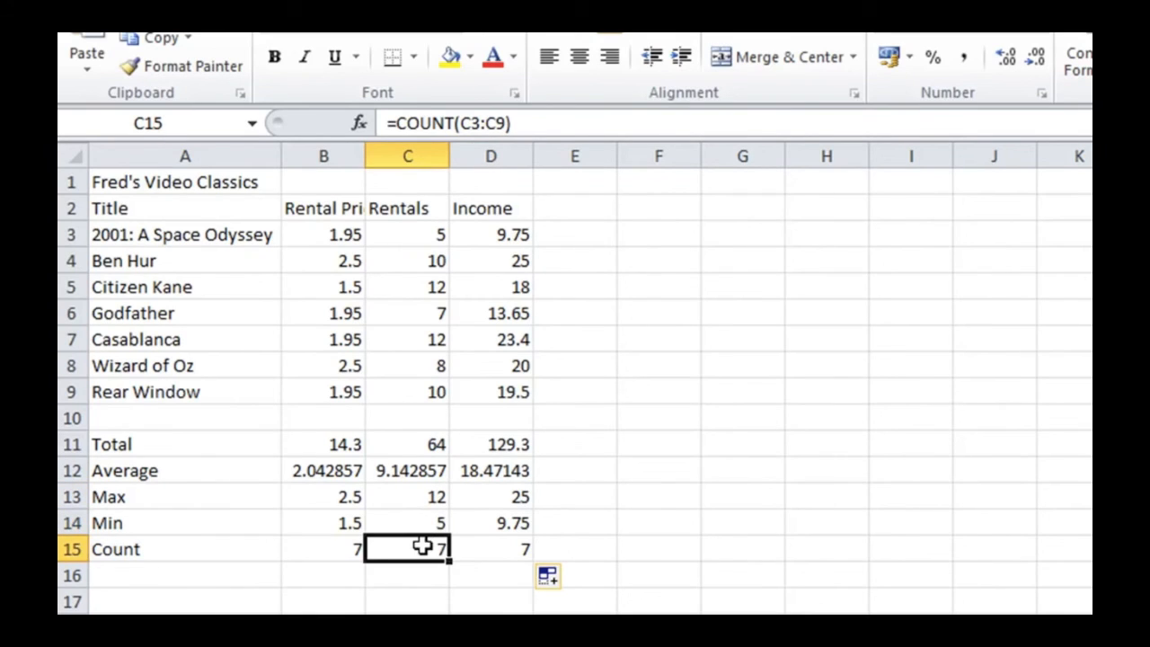
pyautogui.click(496, 548)
pyautogui.click(495, 520)
pyautogui.click(495, 496)
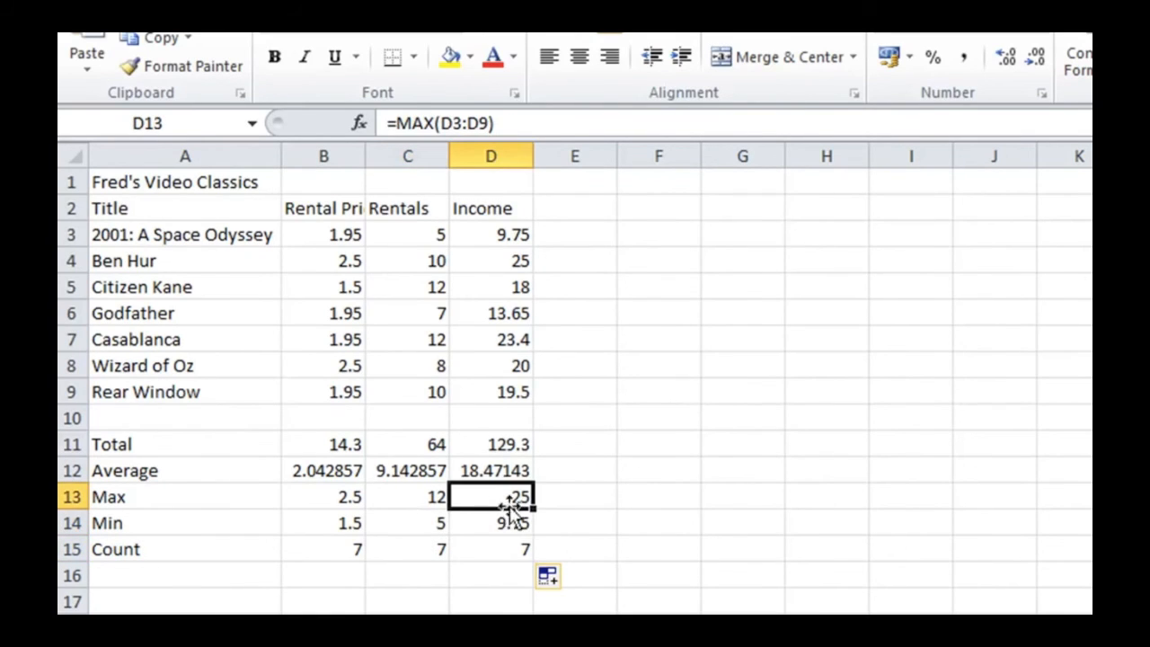